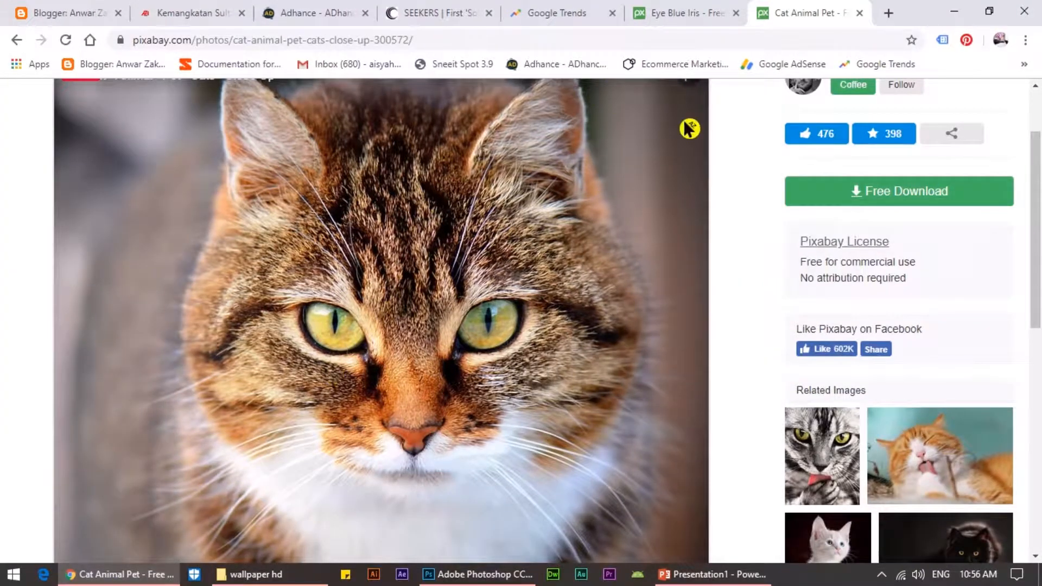
Step: Download the cat photo as a 1920×1610 JPG, completing the robot check
{"action": "scroll", "coordinate": [624, 298], "scroll_direction": "down", "scroll_amount": 2}
{"action": "scroll", "coordinate": [887, 149], "scroll_direction": "up", "scroll_amount": 2}
{"action": "left_click", "coordinate": [866, 183]}
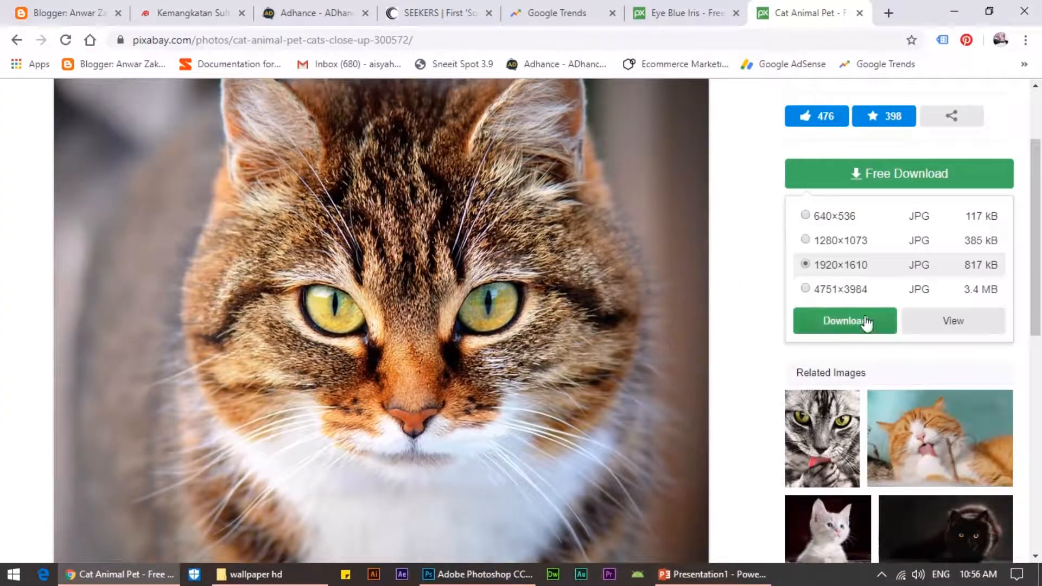
{"action": "left_click", "coordinate": [863, 320]}
{"action": "left_click", "coordinate": [428, 332]}
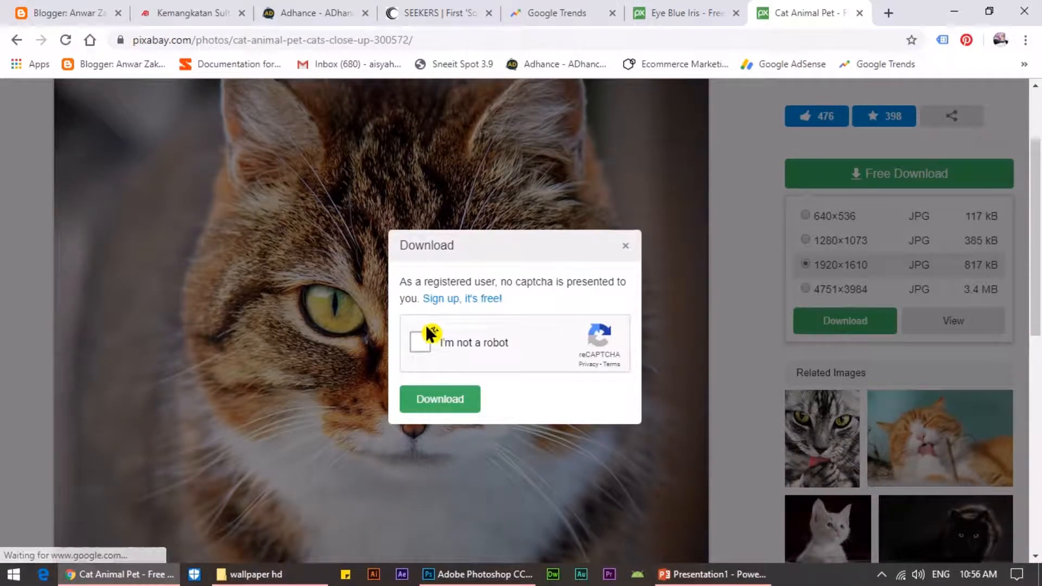
{"action": "left_click", "coordinate": [440, 400]}
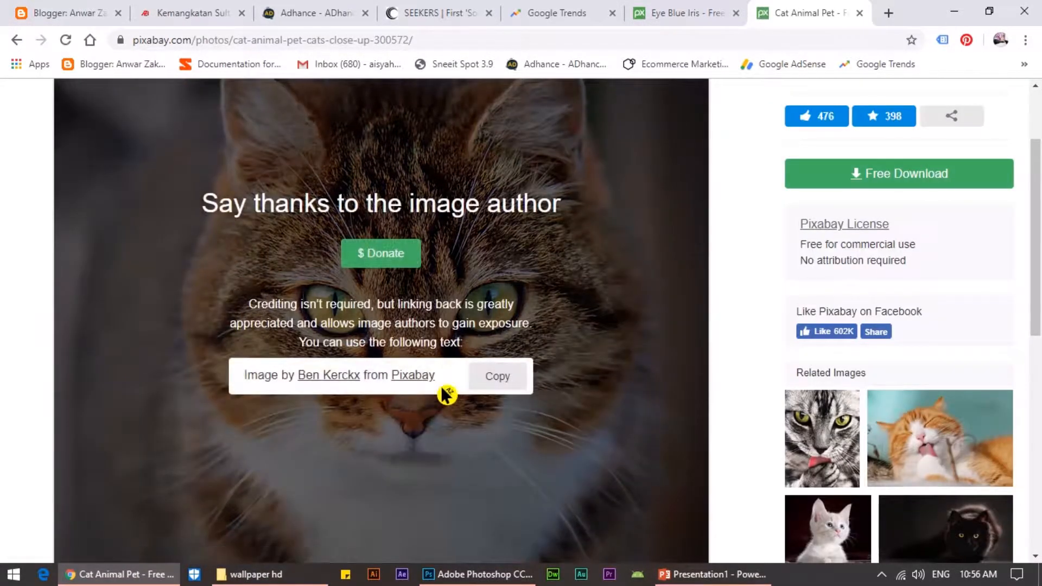
Step: Download the blue eye photo as a 1920×1149 JPG, completing the robot check
{"action": "left_click", "coordinate": [665, 8]}
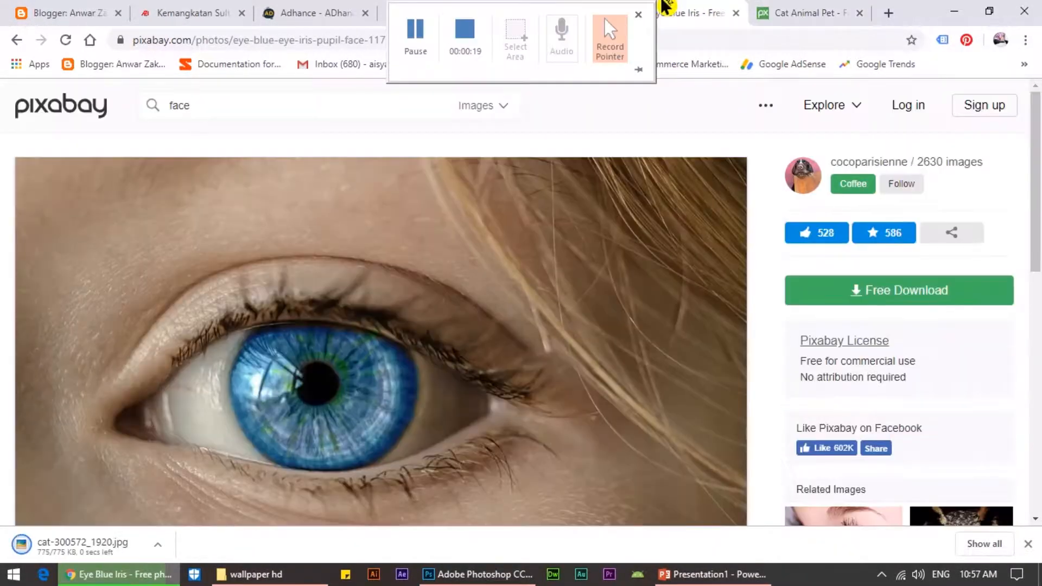
{"action": "left_click", "coordinate": [866, 291]}
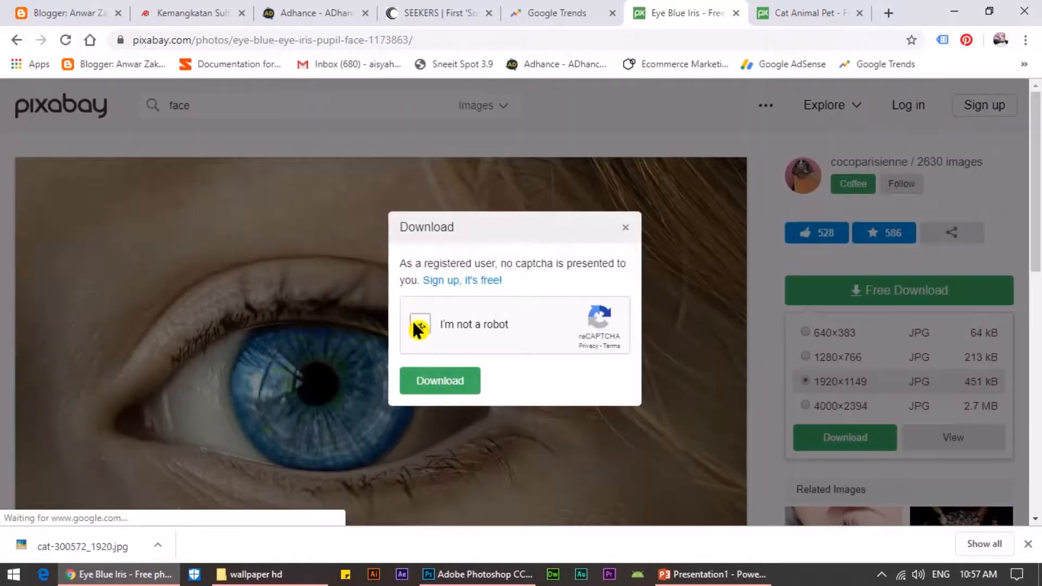
{"action": "left_click", "coordinate": [419, 324]}
{"action": "left_click", "coordinate": [440, 382]}
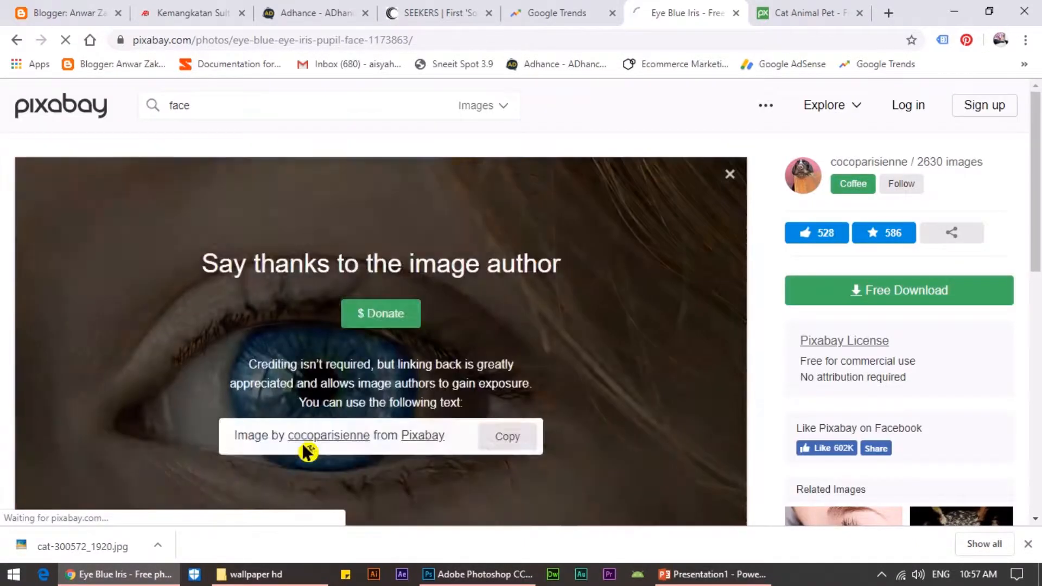
Step: Show the downloaded files in their folder and open cat-300572_1920.jpg in Photoshop
{"action": "left_click", "coordinate": [981, 544]}
{"action": "left_click", "coordinate": [381, 369]}
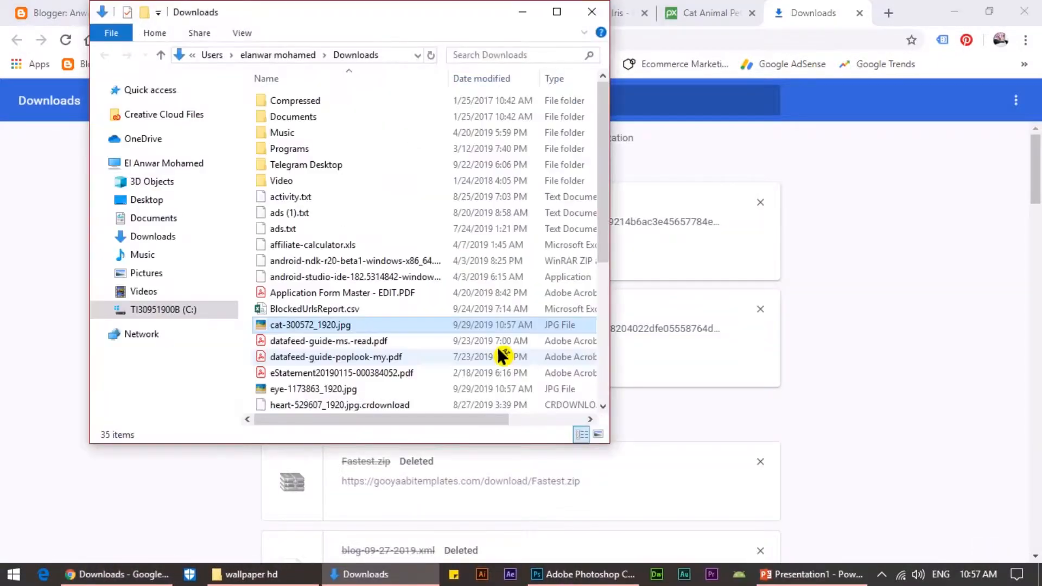
{"action": "left_click_drag", "start_coordinate": [328, 329], "coordinate": [481, 388]}
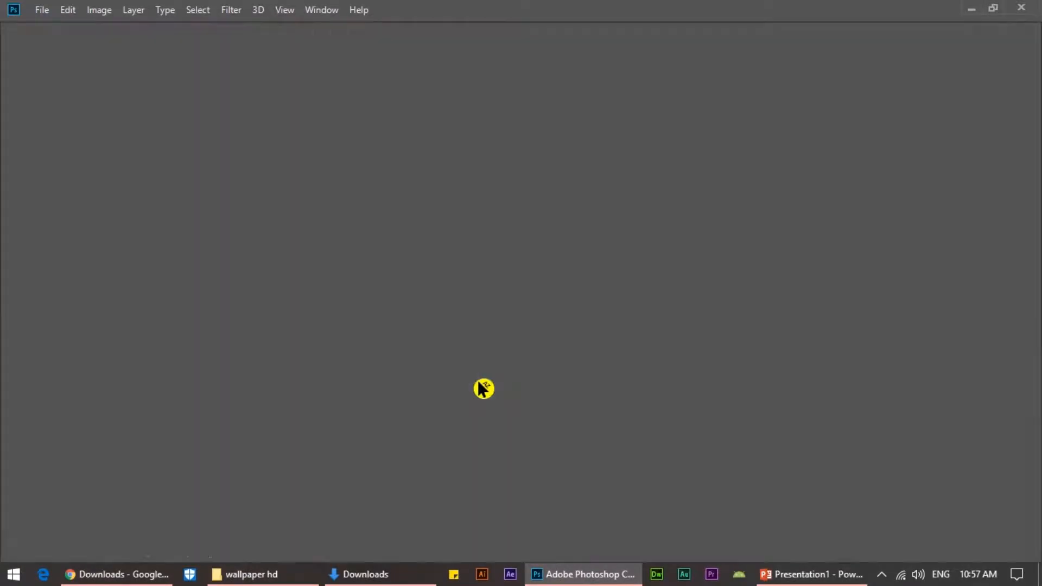
Step: Place eye-1173863_1920.jpg from the Downloads folder into the cat document and shift it over the cat's right-hand eye
{"action": "left_click", "coordinate": [359, 574]}
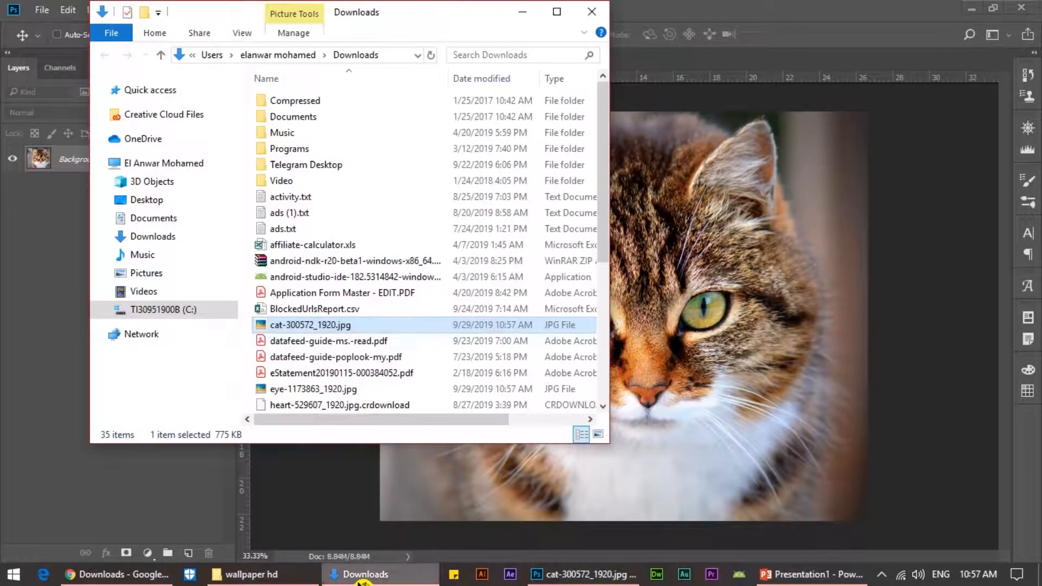
{"action": "double_click", "coordinate": [321, 389]}
{"action": "key", "text": "Escape"}
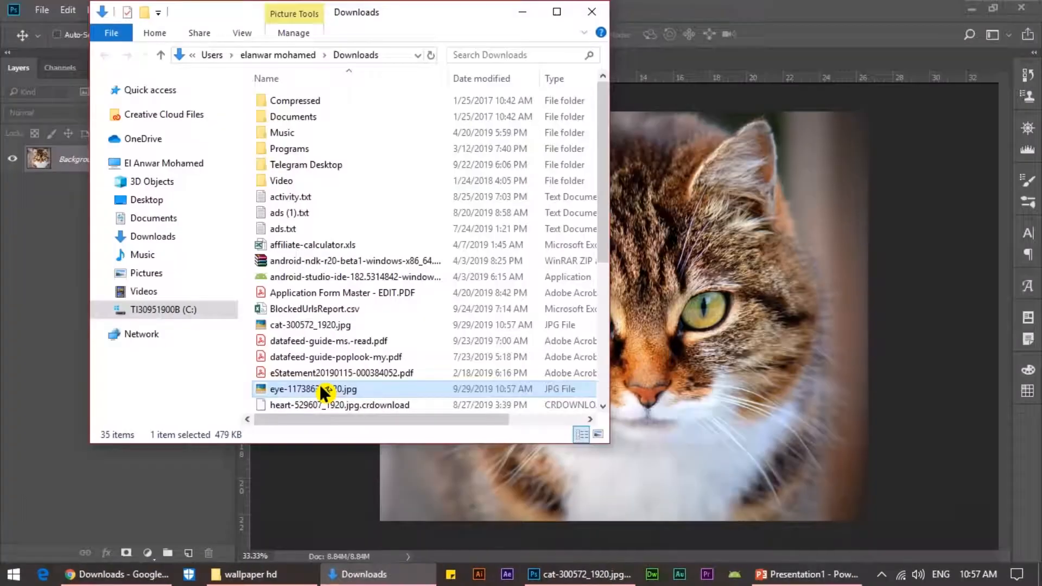
{"action": "left_click_drag", "start_coordinate": [319, 392], "coordinate": [644, 352]}
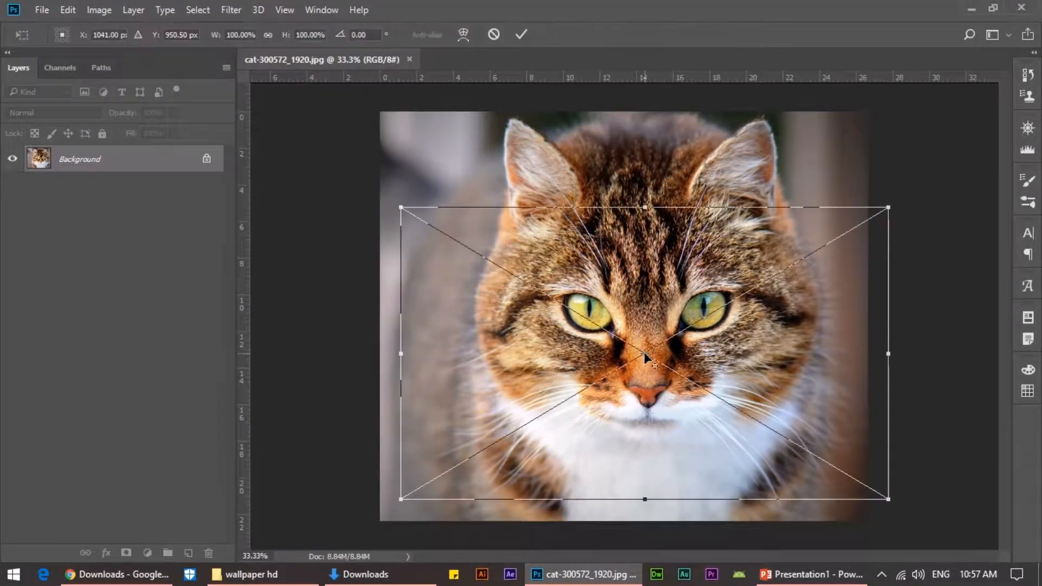
{"action": "left_click_drag", "start_coordinate": [544, 333], "coordinate": [653, 321]}
{"action": "key", "text": "Return"}
{"action": "key", "text": "ctrl"}
{"action": "key", "text": "ctrl+t"}
{"action": "mouse_move", "coordinate": [705, 350]}
{"action": "left_mouse_down"}
{"action": "mouse_move", "coordinate": [742, 352]}
{"action": "mouse_move", "coordinate": [709, 348]}
{"action": "left_mouse_up"}
{"action": "key", "text": "Return"}
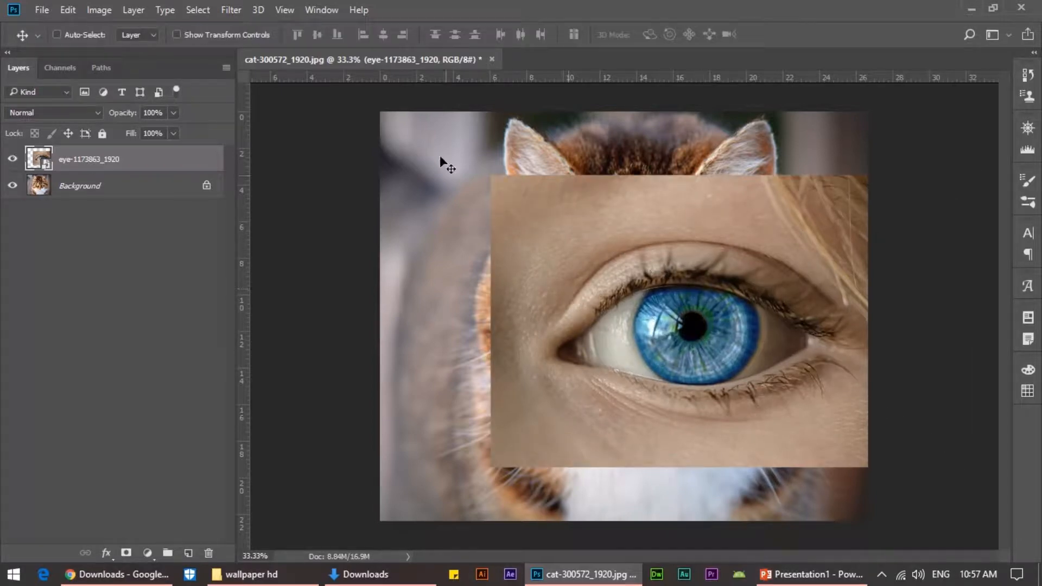
Step: Set the eye layer's opacity to 49%, move its iris over the cat's right-hand eye, and raise the opacity to 64%
{"action": "left_click", "coordinate": [173, 112]}
{"action": "left_click", "coordinate": [142, 135]}
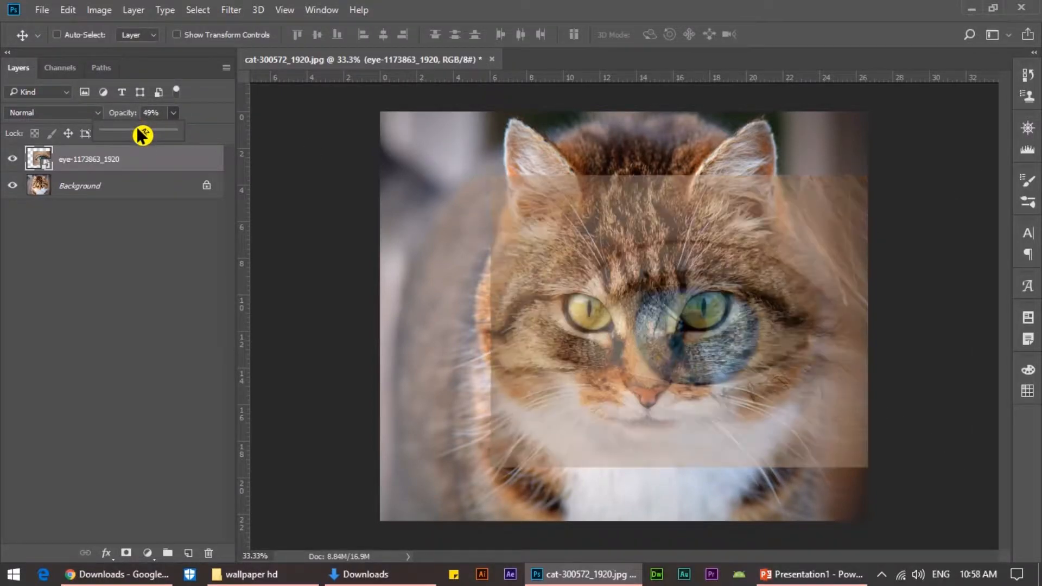
{"action": "left_click_drag", "start_coordinate": [646, 409], "coordinate": [660, 383]}
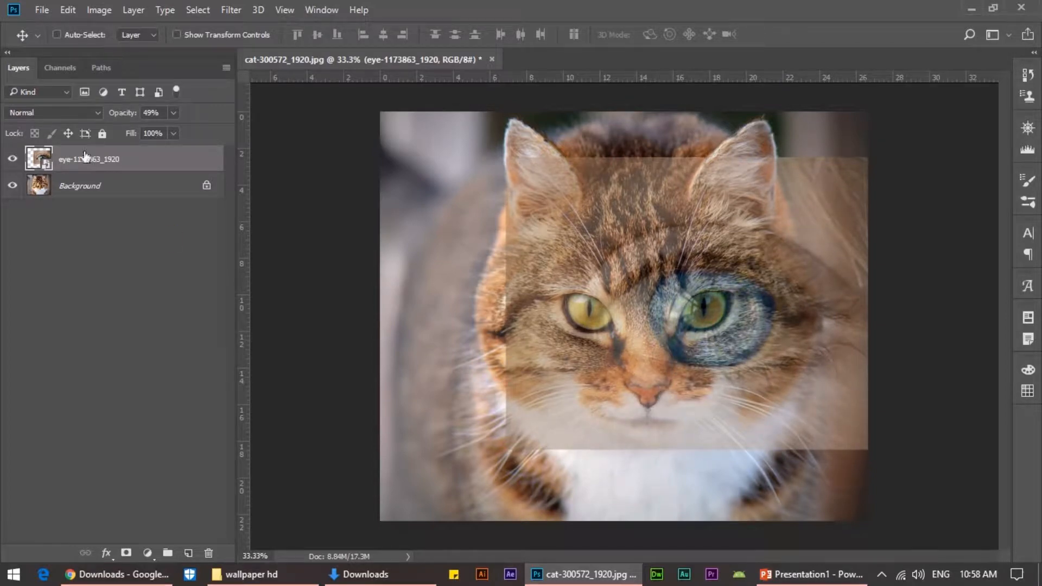
{"action": "left_click", "coordinate": [173, 112]}
{"action": "left_click", "coordinate": [183, 131]}
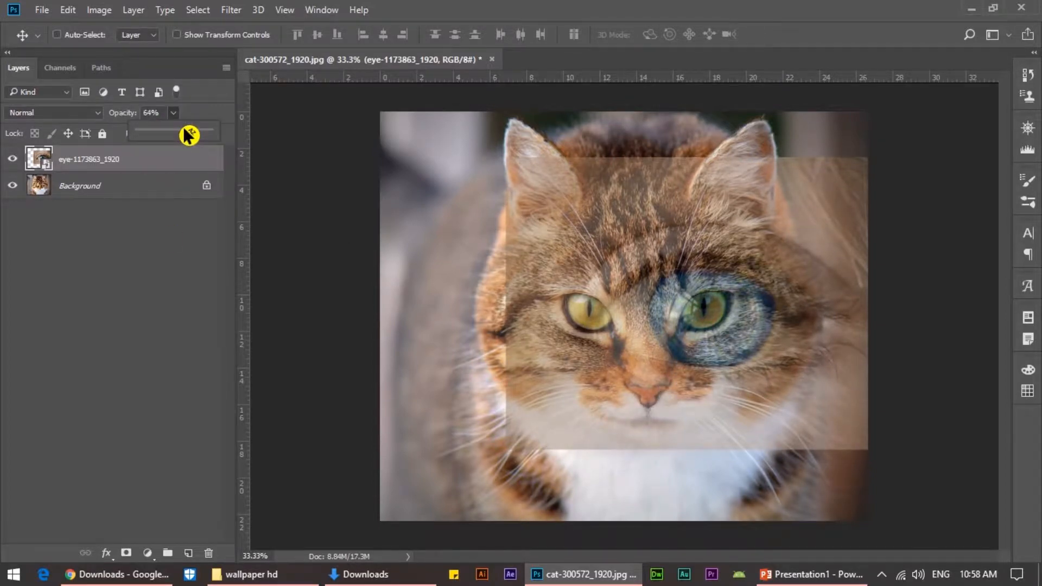
Step: Scale the eye layer down to 19.58% around its pupil so the iris fits within the cat's right-hand eye
{"action": "key", "text": "ctrl+t"}
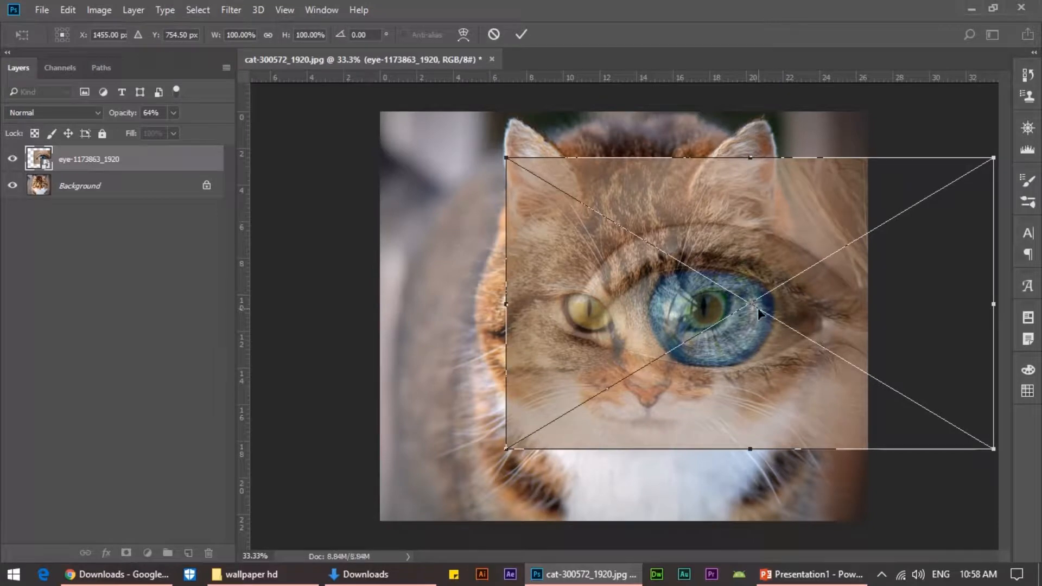
{"action": "left_click_drag", "start_coordinate": [711, 312], "coordinate": [707, 316]}
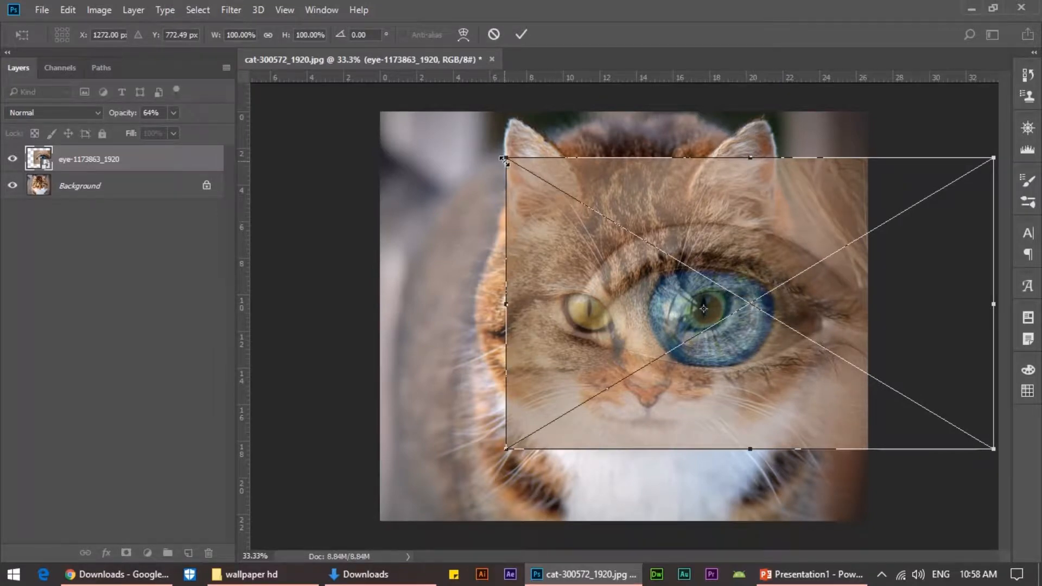
{"action": "left_click_drag", "start_coordinate": [504, 159], "coordinate": [664, 282]}
{"action": "key", "text": "Return"}
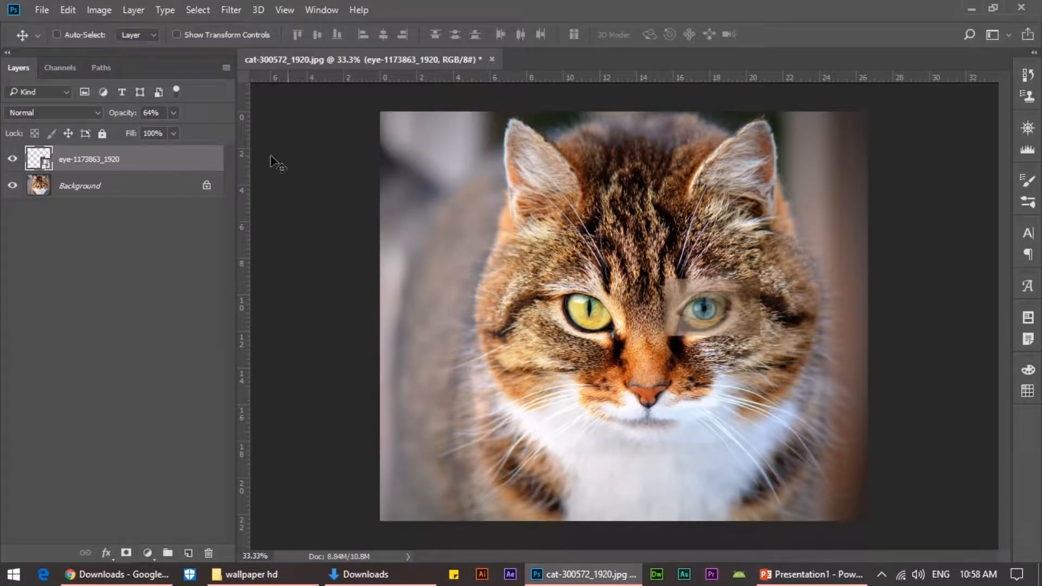
Step: Lower the eye layer's opacity to 47% and rotate it by about -22.98° to follow the cat's eye slant
{"action": "left_click", "coordinate": [173, 113]}
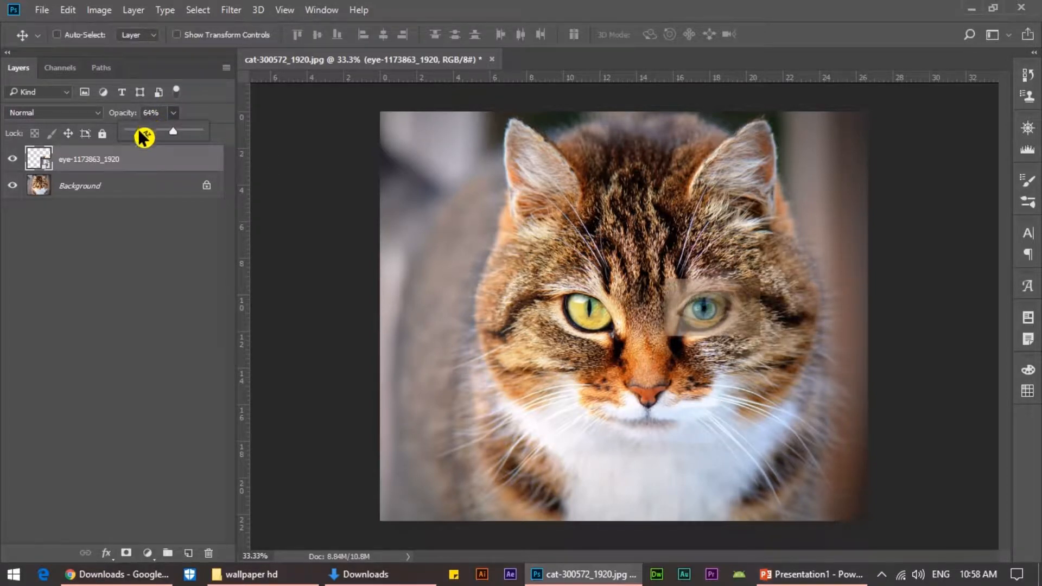
{"action": "left_click_drag", "start_coordinate": [143, 136], "coordinate": [166, 132]}
{"action": "key", "text": "ctrl+t"}
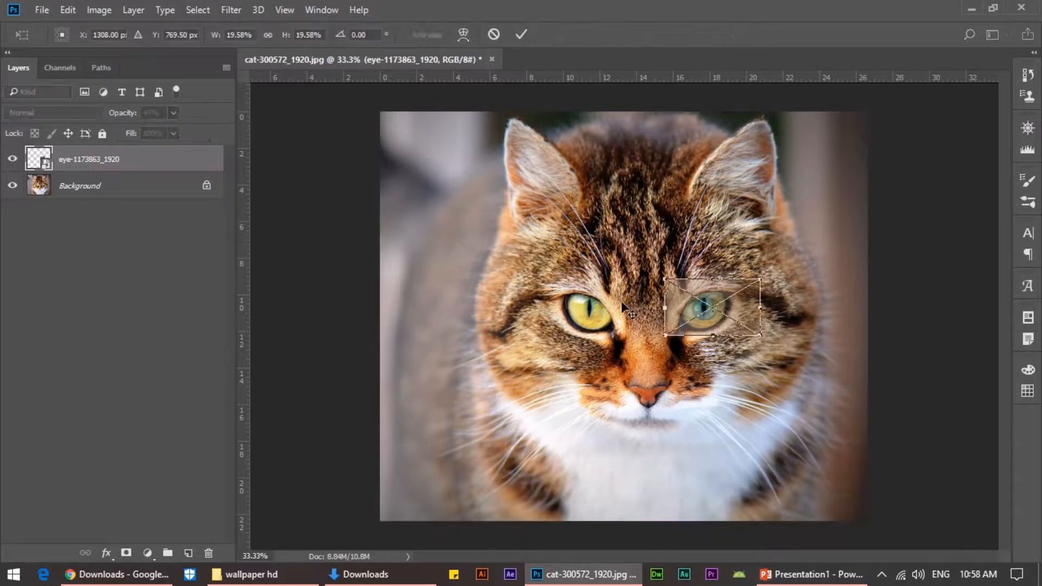
{"action": "left_click_drag", "start_coordinate": [655, 350], "coordinate": [684, 357]}
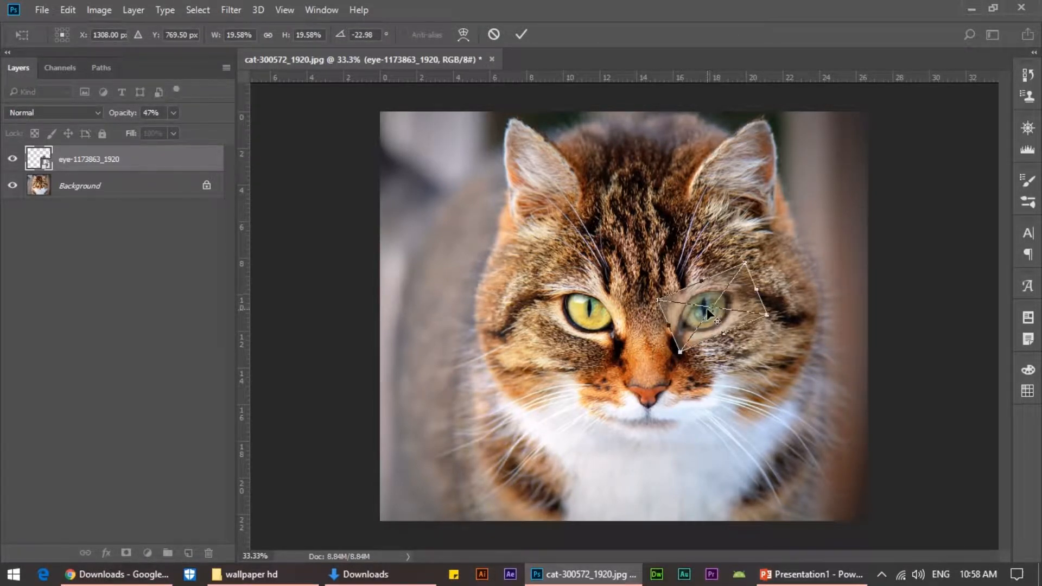
Step: Scale the eye layer to 30.27% around the pupil to cover the cat's eye, and restore its opacity to 100%
{"action": "left_click_drag", "start_coordinate": [715, 307], "coordinate": [708, 312]}
{"action": "key", "text": "ctrl+plus"}
{"action": "key", "text": "ctrl+plus"}
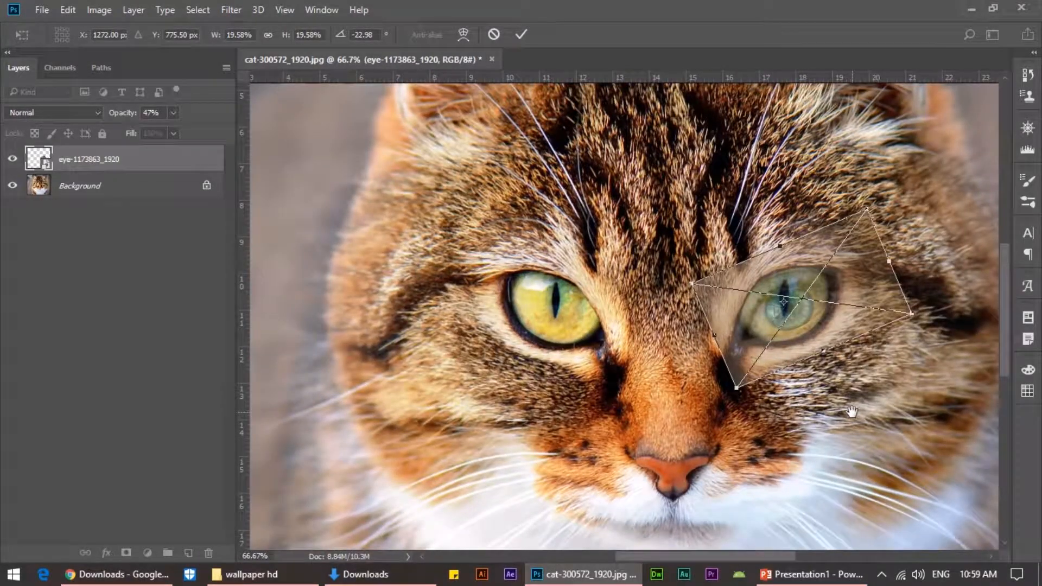
{"action": "left_click_drag", "start_coordinate": [720, 560], "coordinate": [750, 554]}
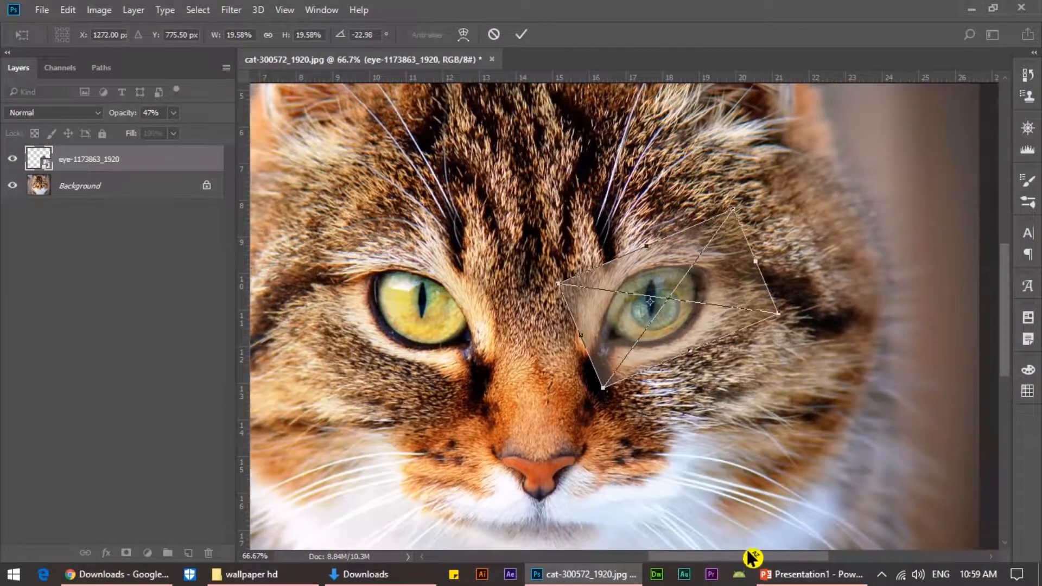
{"action": "left_click_drag", "start_coordinate": [624, 333], "coordinate": [675, 317]}
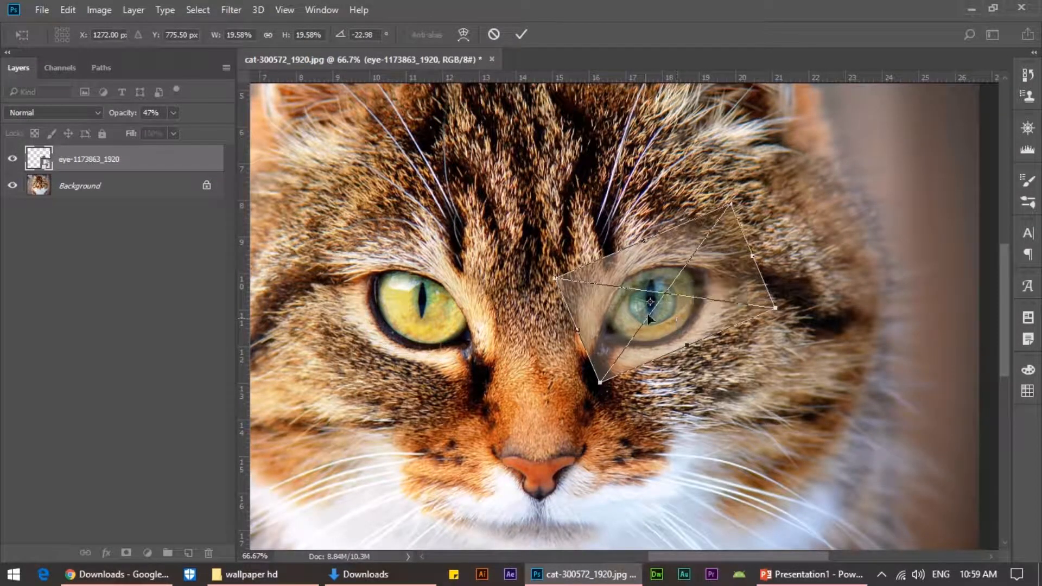
{"action": "left_click_drag", "start_coordinate": [729, 204], "coordinate": [772, 149]}
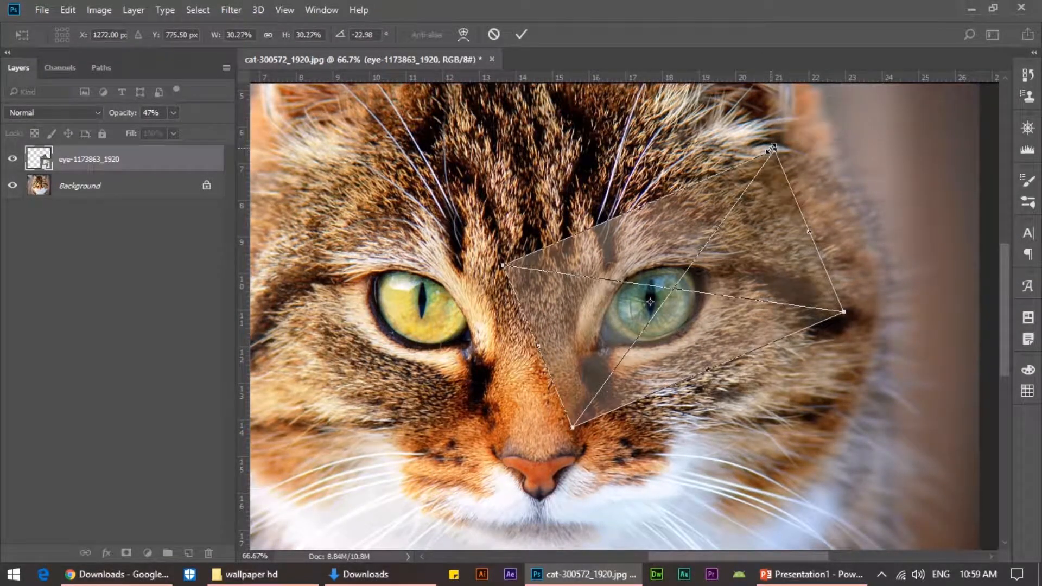
{"action": "left_click_drag", "start_coordinate": [720, 223], "coordinate": [715, 223]}
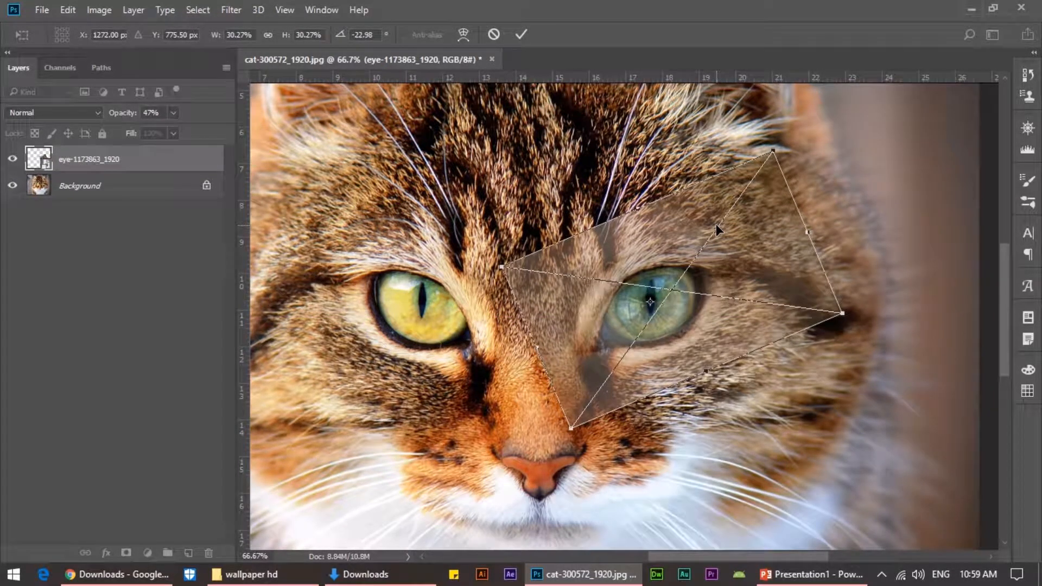
{"action": "key", "text": "Return"}
{"action": "left_click", "coordinate": [173, 112]}
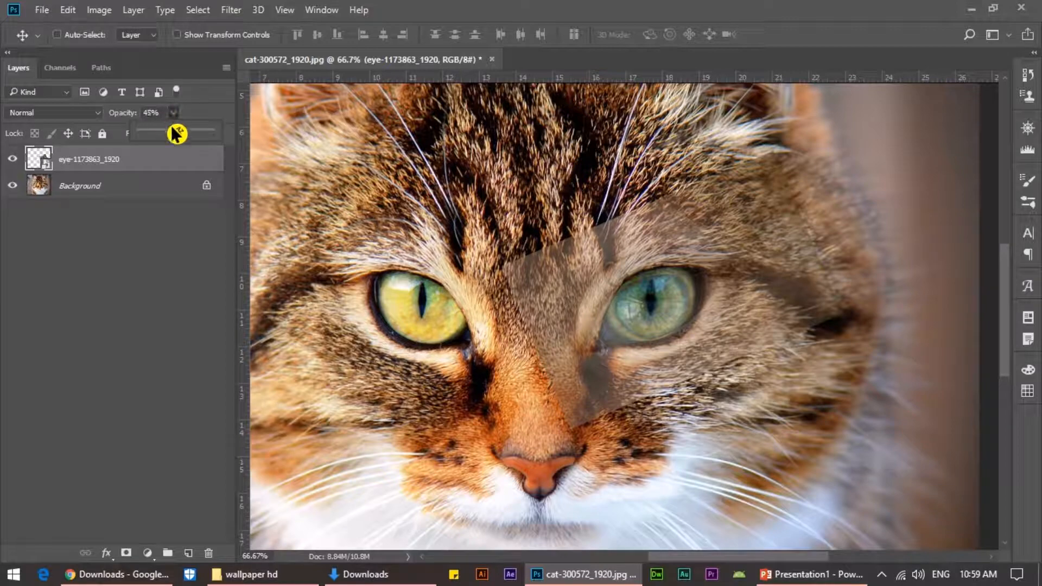
{"action": "left_click_drag", "start_coordinate": [174, 132], "coordinate": [230, 132]}
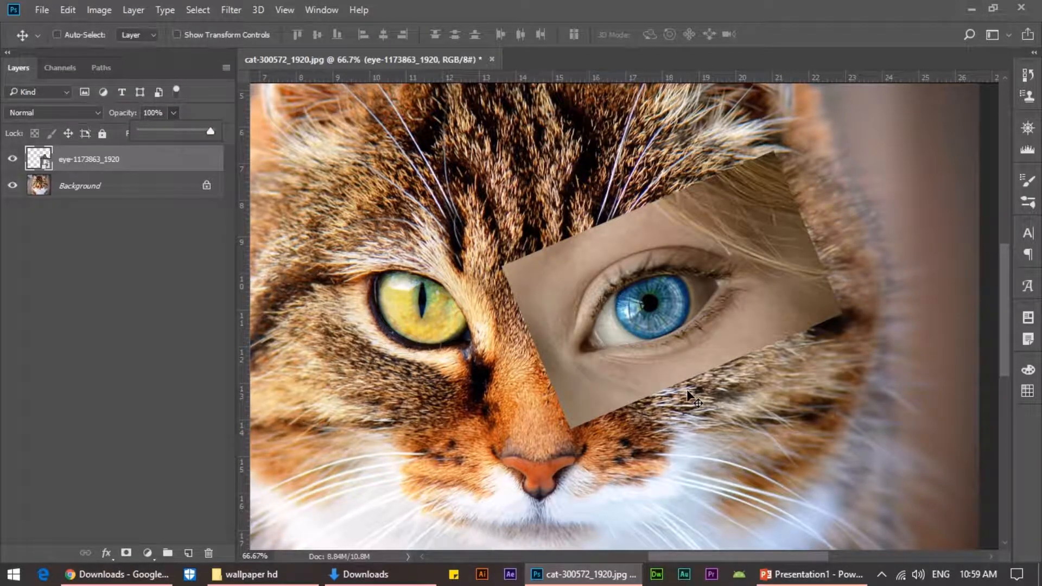
Step: Select the entire visible area of the placed human eye picture with the Quick Selection tool
{"action": "key", "text": "ctrl+1"}
{"action": "key", "text": "q"}
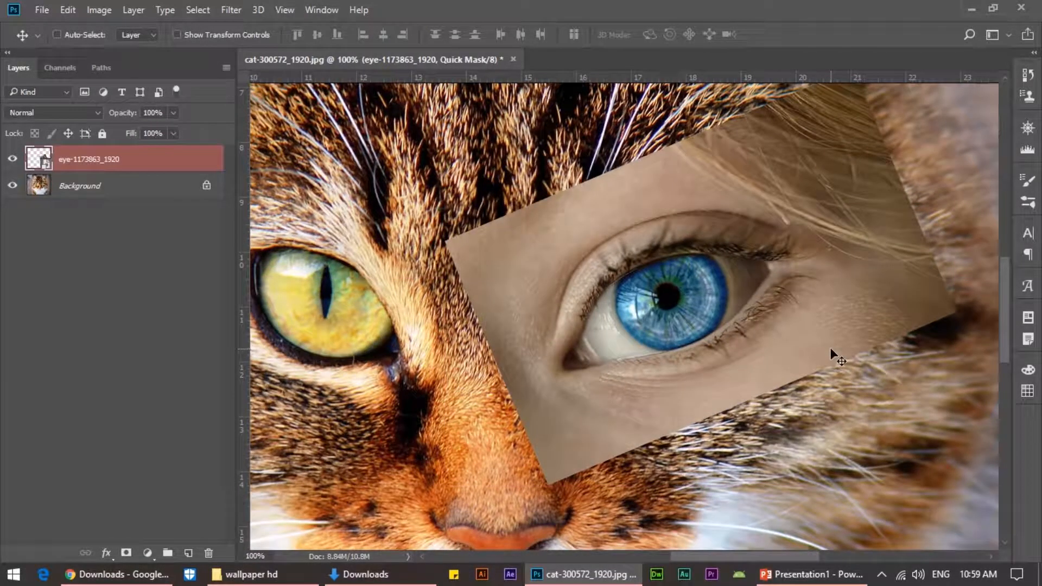
{"action": "key", "text": "q"}
{"action": "key", "text": "w"}
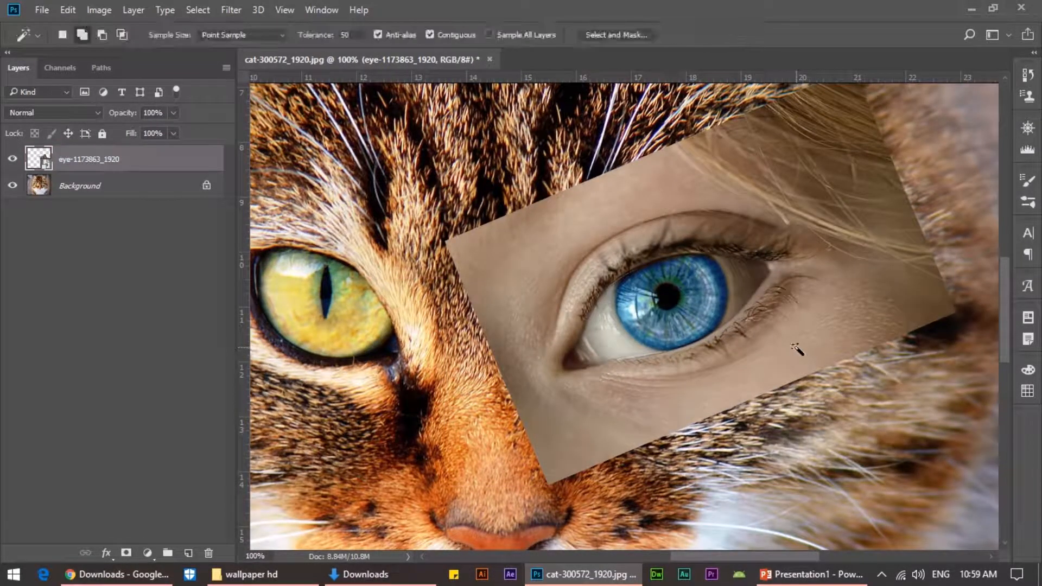
{"action": "left_click", "coordinate": [493, 261]}
{"action": "key", "text": "shift+w"}
{"action": "mouse_move", "coordinate": [538, 266]}
{"action": "left_mouse_down"}
{"action": "mouse_move", "coordinate": [764, 73]}
{"action": "mouse_move", "coordinate": [812, 93]}
{"action": "mouse_move", "coordinate": [863, 152]}
{"action": "left_mouse_up"}
Step: Subtract the human iris and eye white from the selection with a 33 px Quick Selection brush
{"action": "right_click", "coordinate": [667, 298], "text": "alt"}
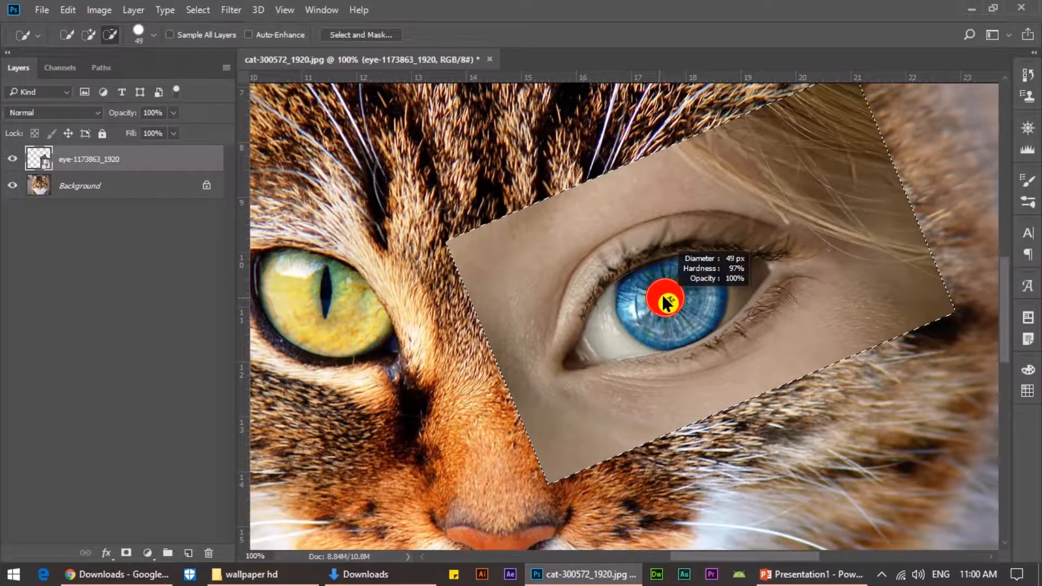
{"action": "mouse_move", "coordinate": [673, 298]}
{"action": "left_mouse_down"}
{"action": "mouse_move", "coordinate": [627, 314]}
{"action": "mouse_move", "coordinate": [678, 309]}
{"action": "mouse_move", "coordinate": [639, 307]}
{"action": "mouse_move", "coordinate": [743, 278]}
{"action": "left_mouse_up"}
{"action": "left_click", "coordinate": [766, 233]}
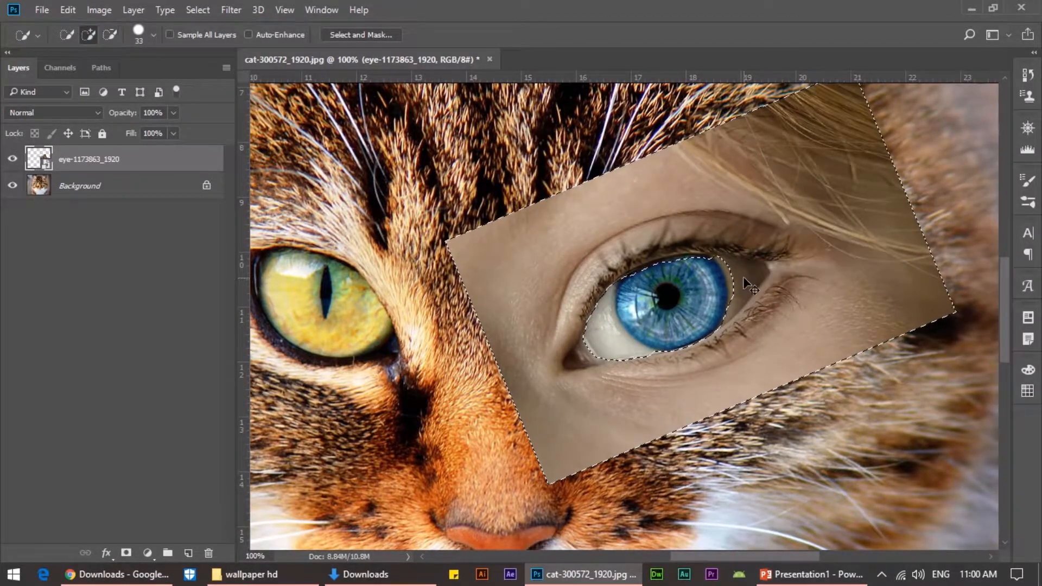
Step: Refine the subtracted eyeball area so its outline follows the eyelids and reaches into both corners of the human eye
{"action": "key", "text": "ctrl+plus"}
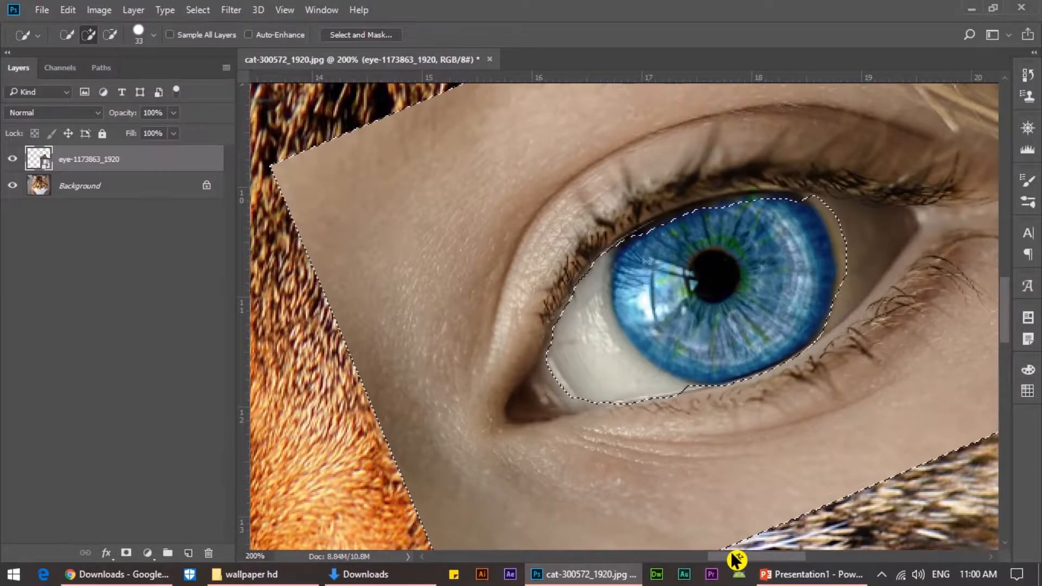
{"action": "left_click_drag", "start_coordinate": [736, 557], "coordinate": [756, 557]}
{"action": "key", "text": "alt"}
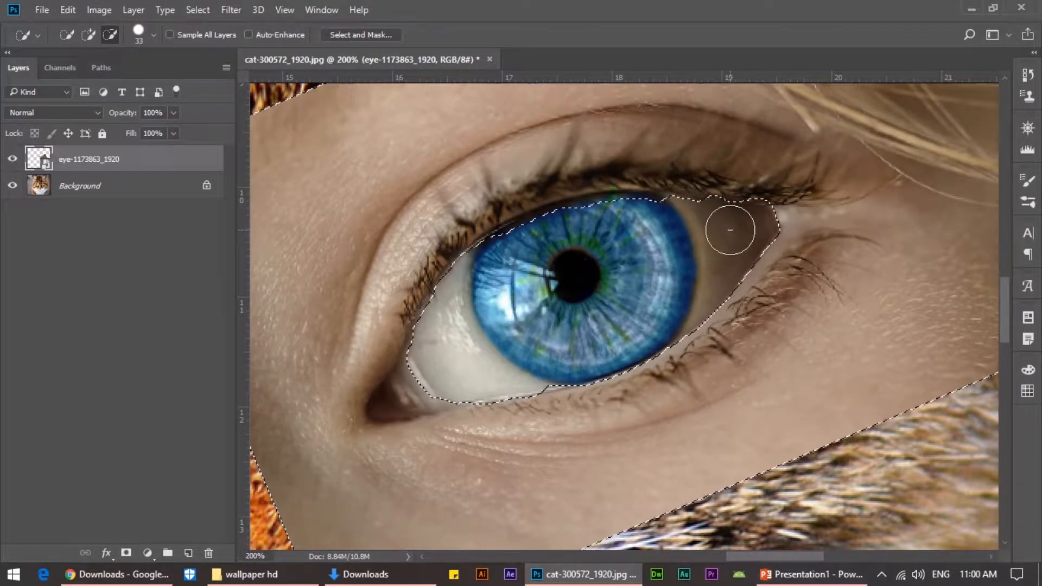
{"action": "key", "text": "alt"}
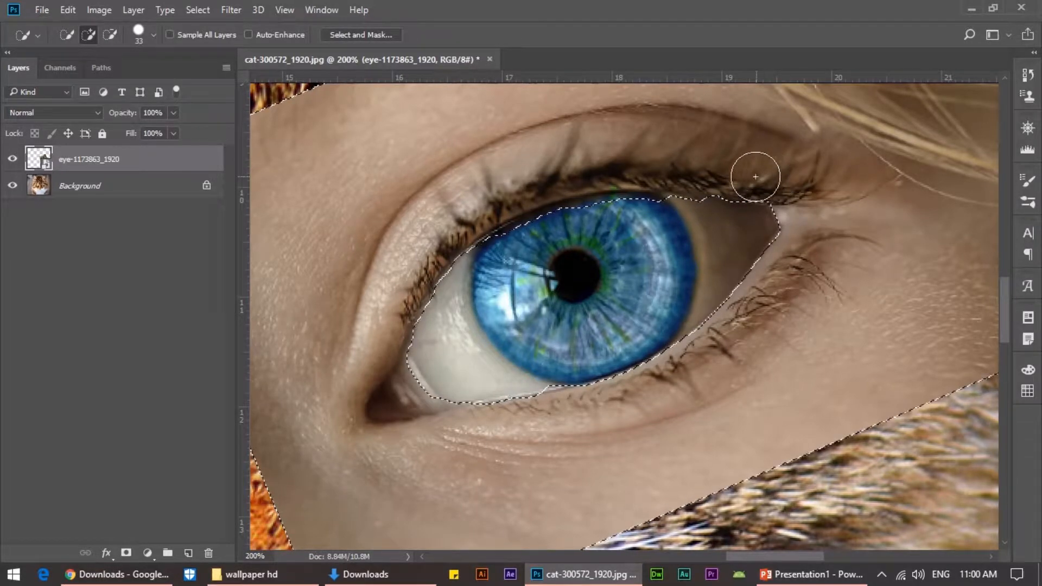
{"action": "key", "text": "alt"}
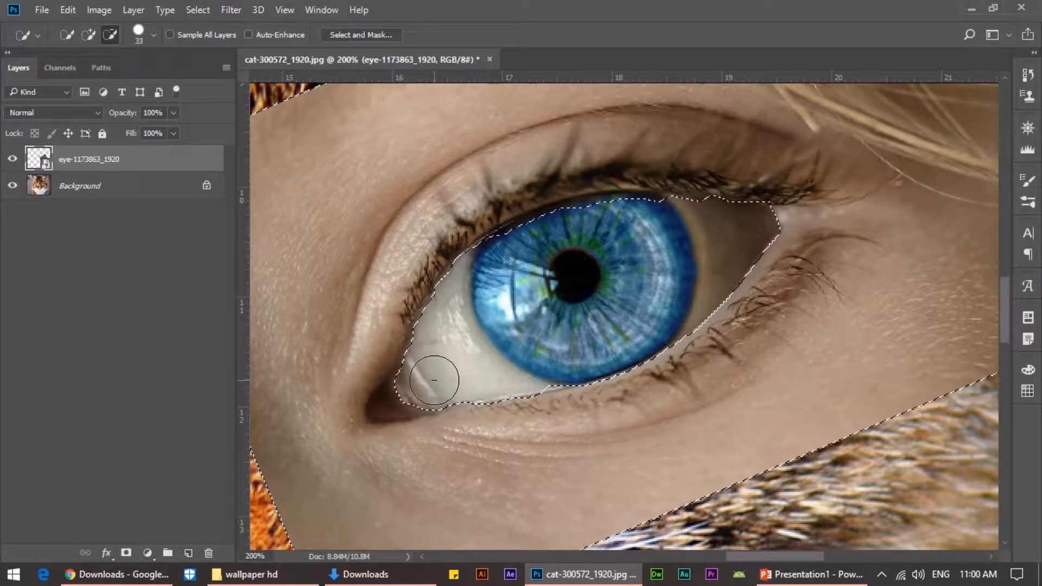
{"action": "left_click", "coordinate": [454, 383], "text": "alt"}
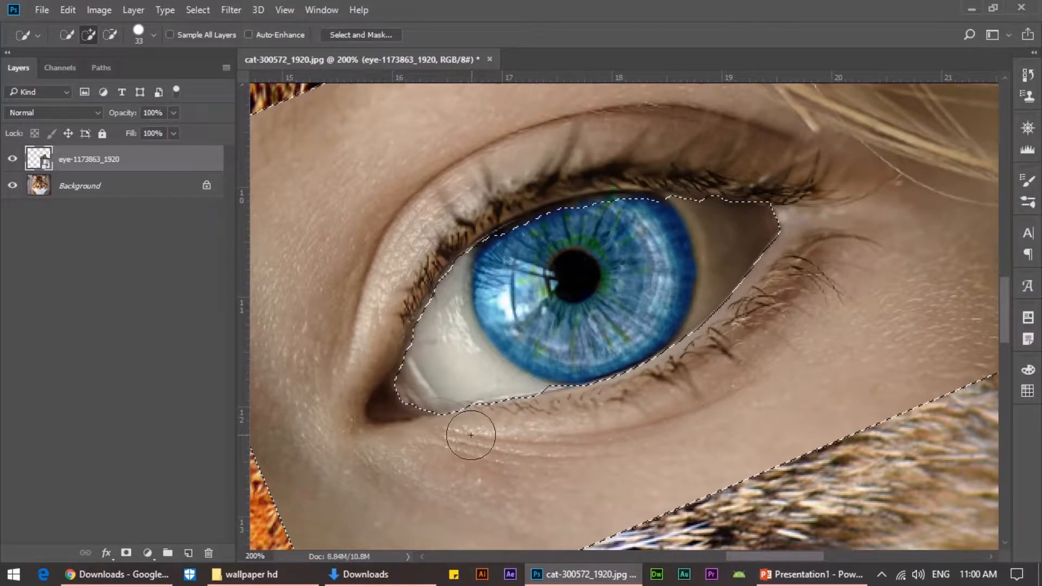
{"action": "key", "text": "ctrl+z"}
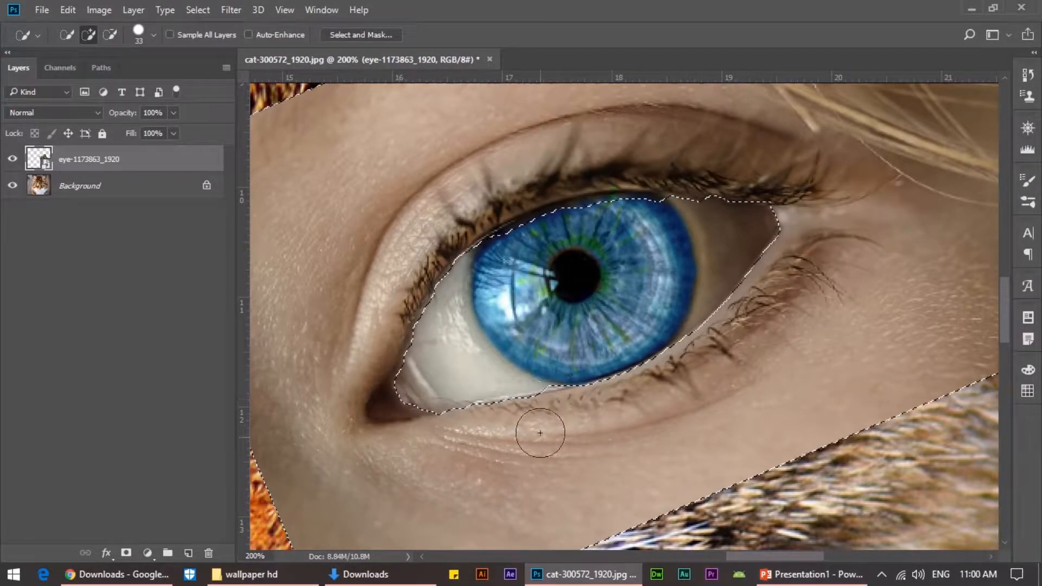
{"action": "key", "text": "alt"}
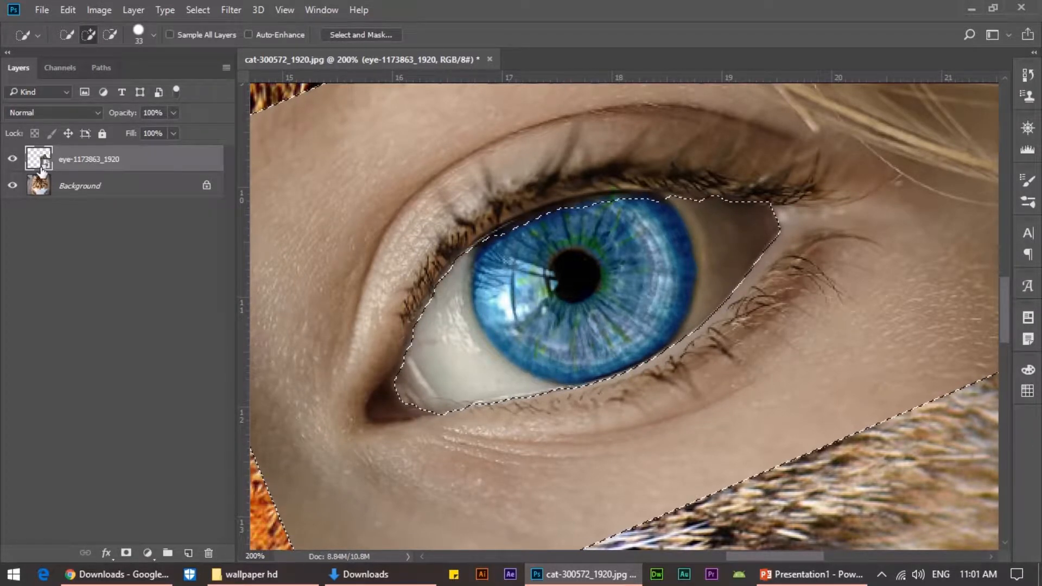
Step: Add an inverted layer mask from the selection to the eye layer, hiding the skin and keeping only the human eyeball
{"action": "left_click", "coordinate": [126, 553]}
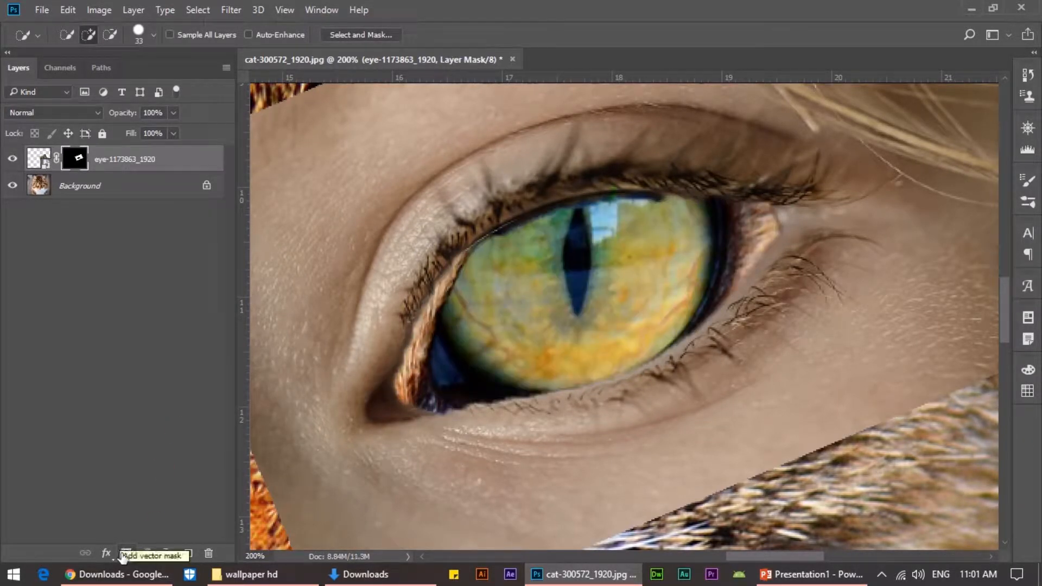
{"action": "key", "text": "ctrl+z"}
{"action": "left_click", "coordinate": [123, 555], "text": "alt"}
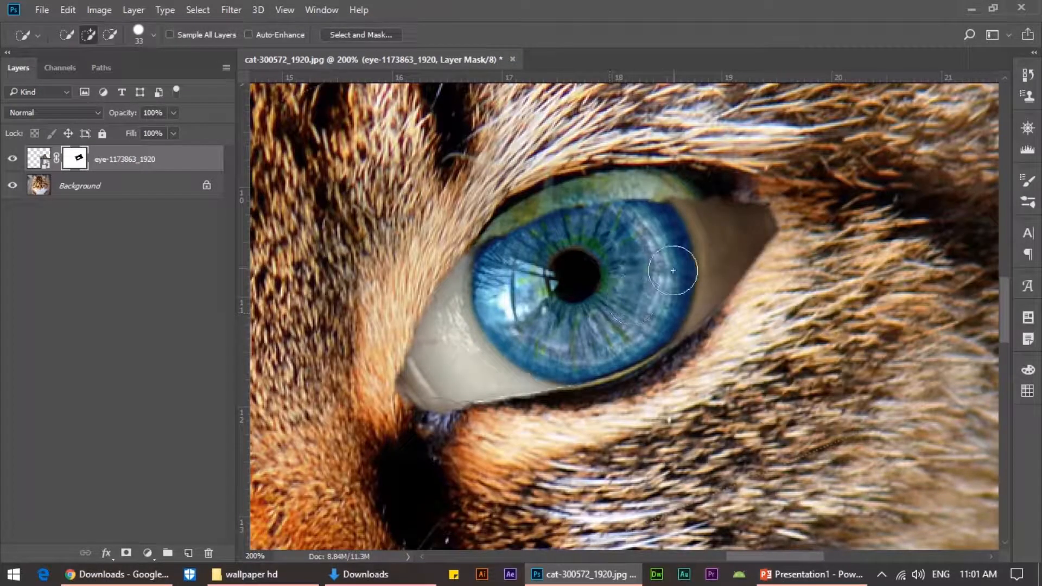
{"action": "key", "text": "ctrl+minus"}
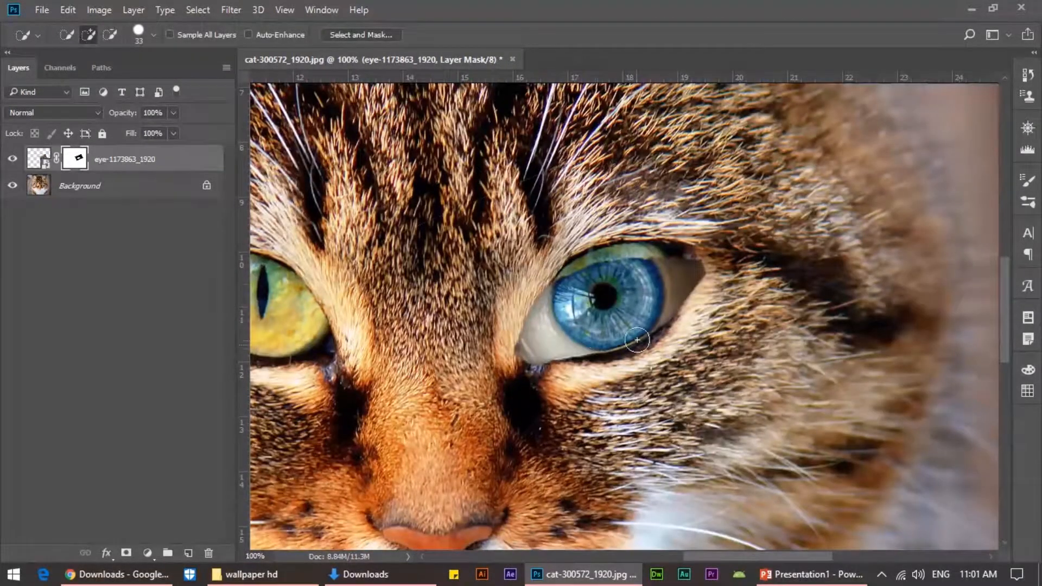
Step: Toggle the eye layer's visibility repeatedly to compare the original cat's eye with the composited human eye
{"action": "left_click", "coordinate": [13, 159]}
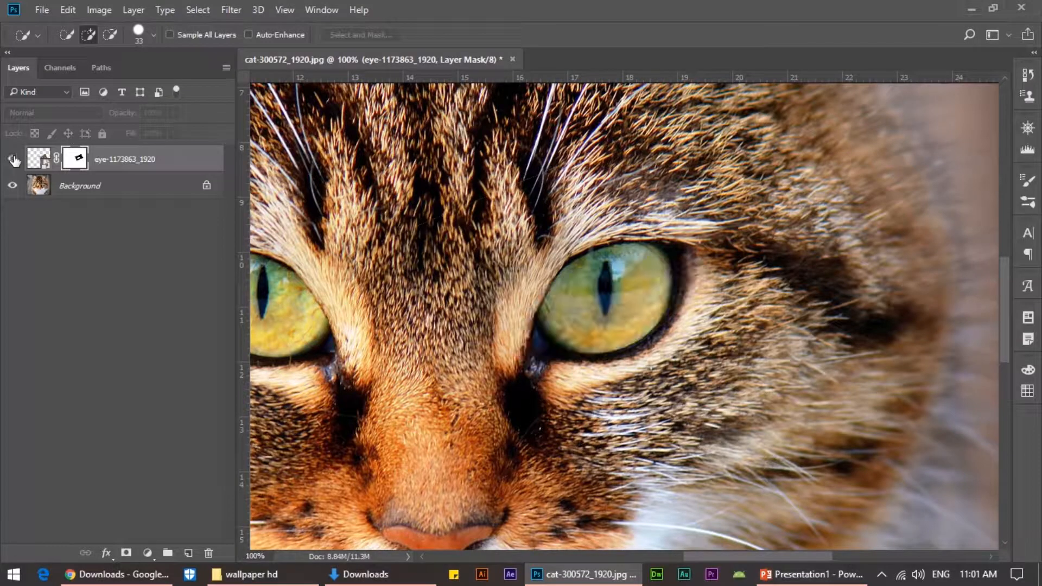
{"action": "left_click", "coordinate": [13, 159]}
{"action": "left_click", "coordinate": [13, 159]}
{"action": "left_click", "coordinate": [13, 159]}
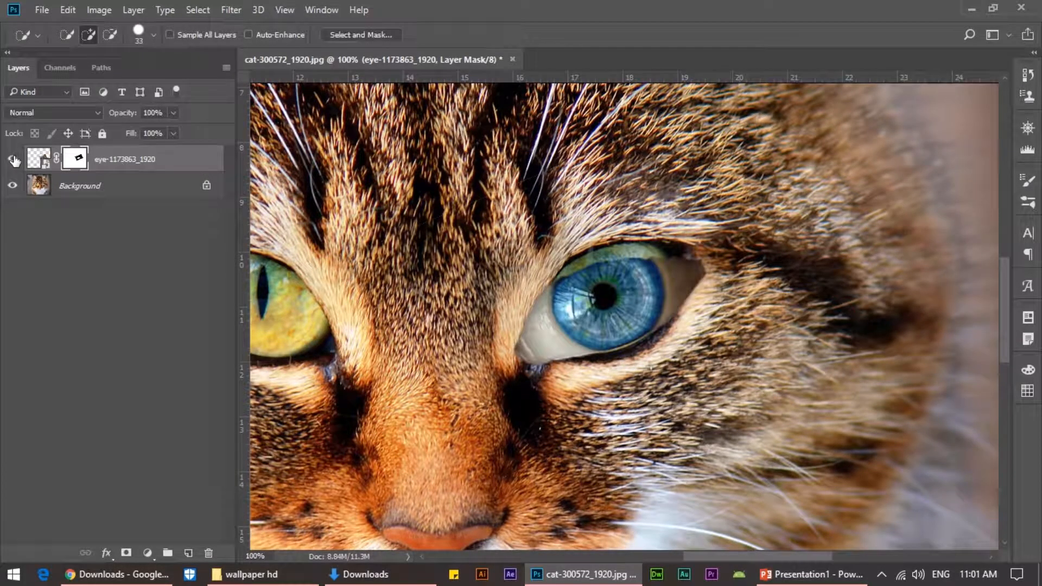
{"action": "left_click", "coordinate": [14, 160]}
{"action": "left_click", "coordinate": [14, 159]}
{"action": "left_click", "coordinate": [15, 159]}
{"action": "left_click", "coordinate": [14, 160]}
{"action": "left_click", "coordinate": [14, 159]}
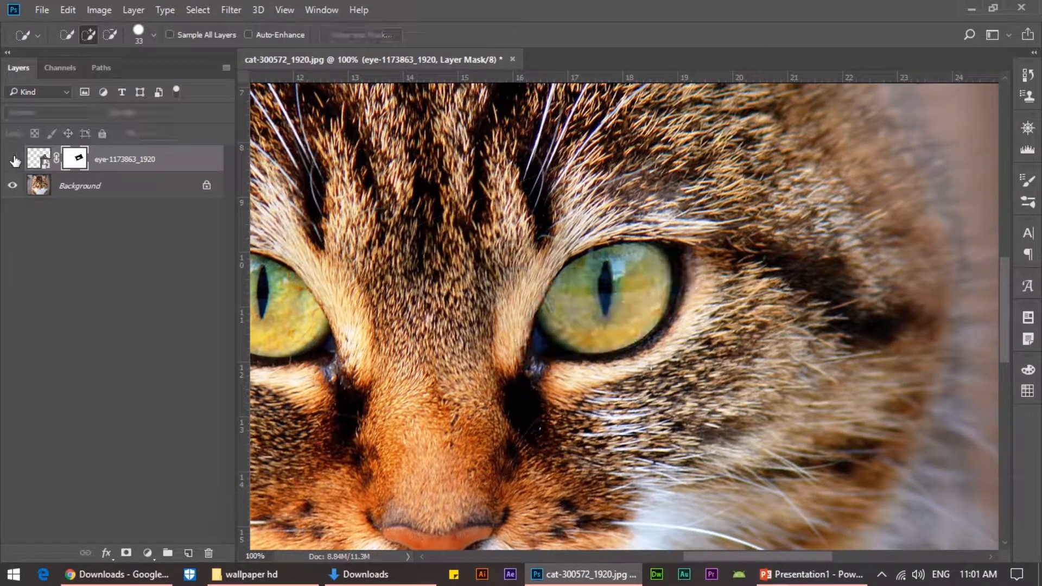
{"action": "left_click", "coordinate": [14, 159]}
Step: Scale the masked eye layer to about 104.19% around the pupil, rotate it about -1.84° and nudge it to fit the cat's eye
{"action": "key", "text": "ctrl+t"}
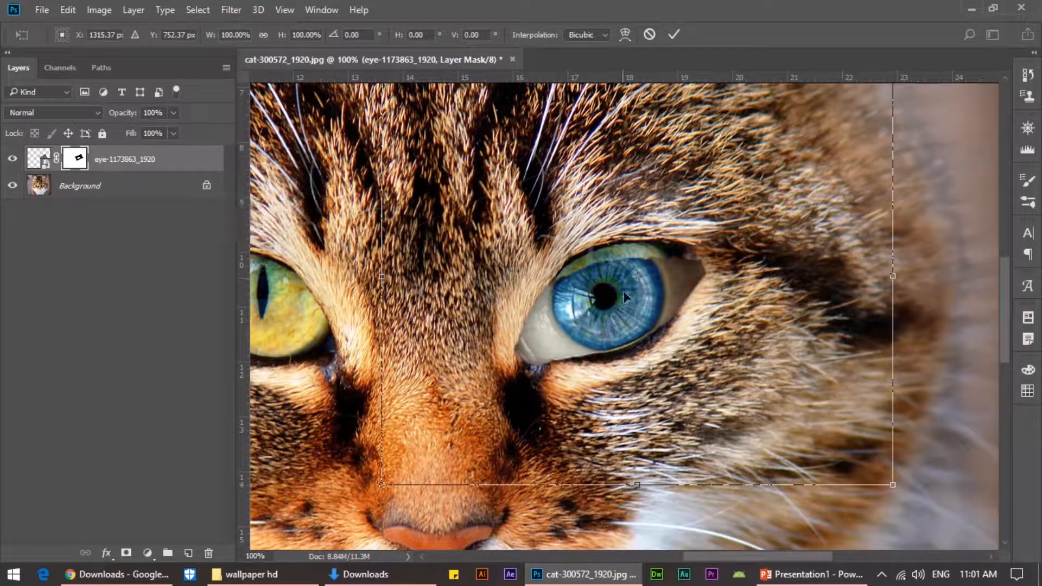
{"action": "left_click_drag", "start_coordinate": [643, 275], "coordinate": [605, 293]}
{"action": "left_click_drag", "start_coordinate": [382, 484], "coordinate": [355, 518]}
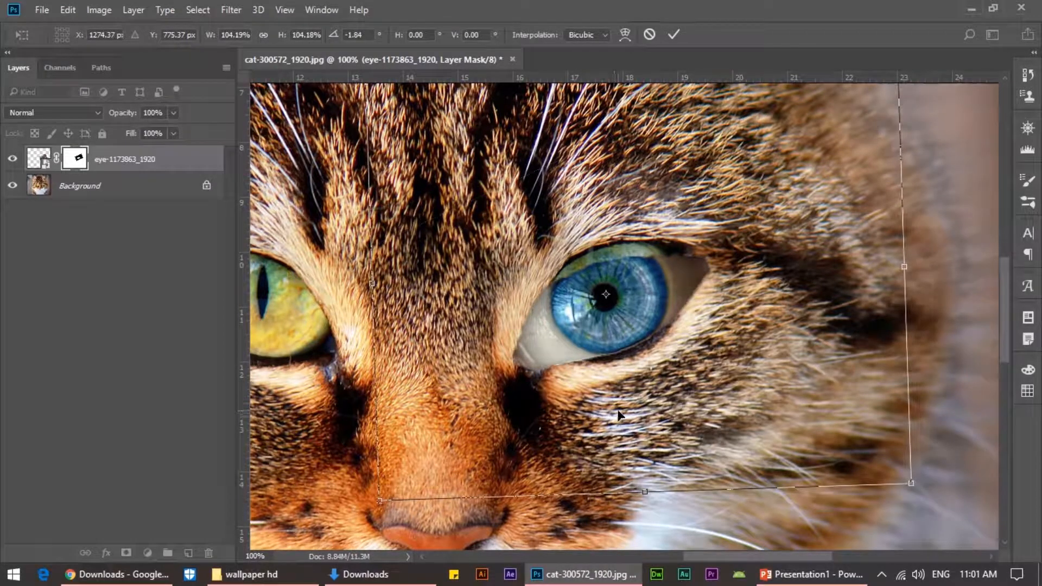
{"action": "left_click_drag", "start_coordinate": [623, 399], "coordinate": [623, 408]}
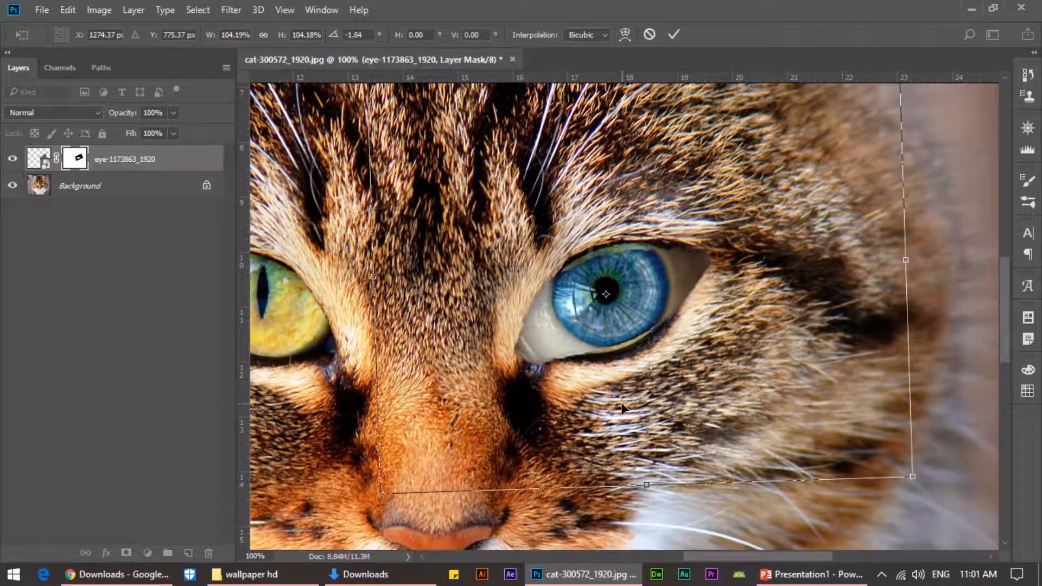
{"action": "key", "text": "Return"}
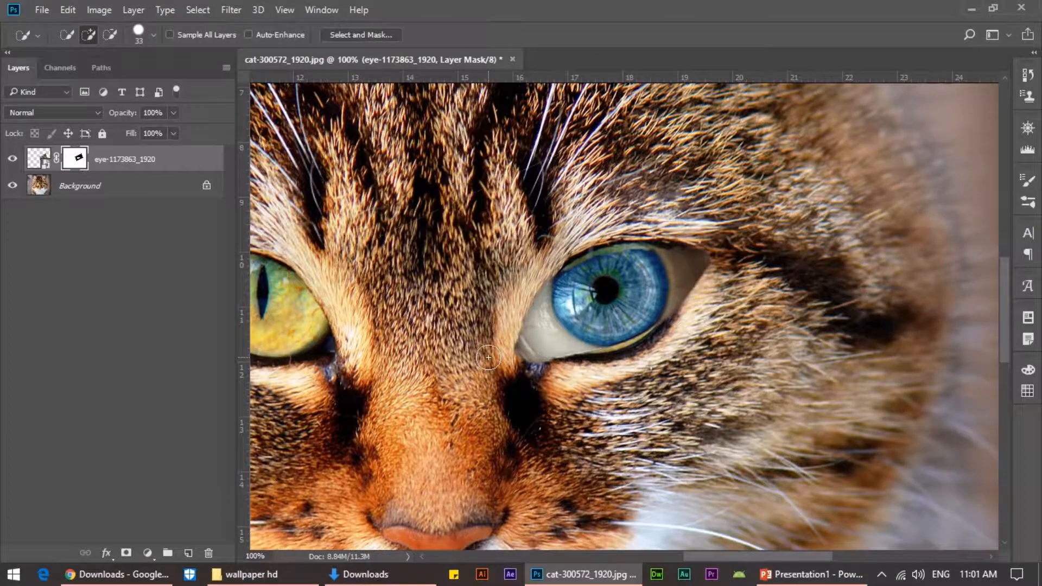
Step: Hide the eye layer and select the cat's right-hand eyeball on the Background layer with the Quick Selection tool
{"action": "left_click", "coordinate": [11, 161]}
{"action": "left_click", "coordinate": [81, 186]}
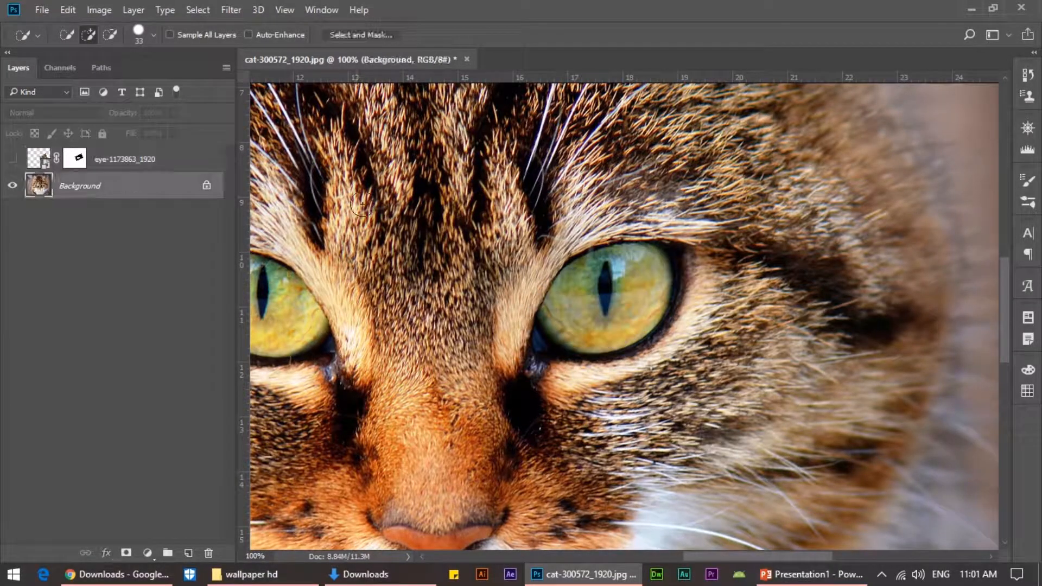
{"action": "mouse_move", "coordinate": [599, 318]}
{"action": "left_mouse_down"}
{"action": "mouse_move", "coordinate": [646, 325]}
{"action": "mouse_move", "coordinate": [564, 325]}
{"action": "mouse_move", "coordinate": [577, 245]}
{"action": "left_mouse_up"}
{"action": "key", "text": "alt"}
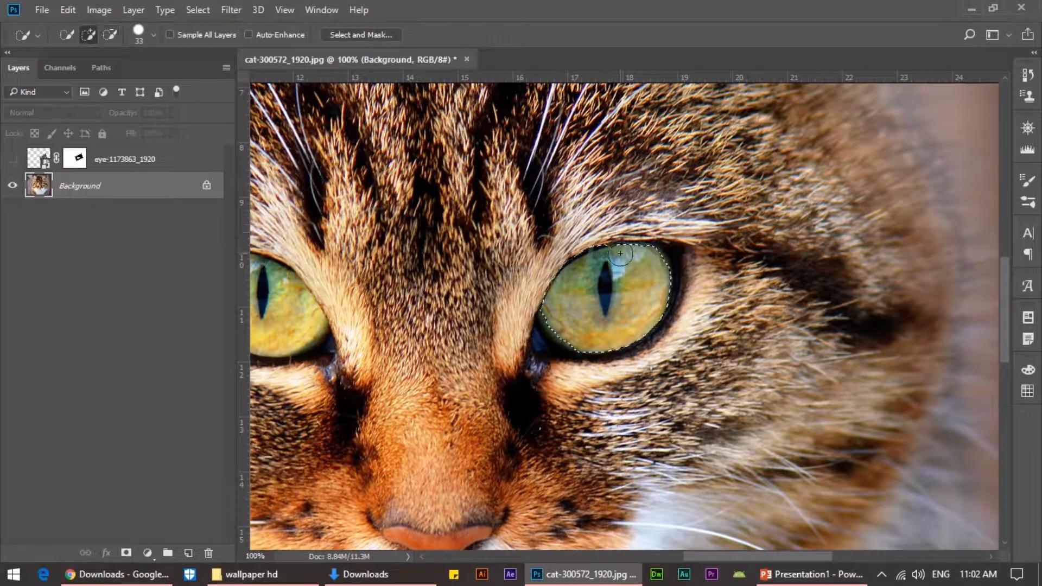
Step: Extend the cat's eyeball selection into the lower inner edge near the tear duct
{"action": "key", "text": "z"}
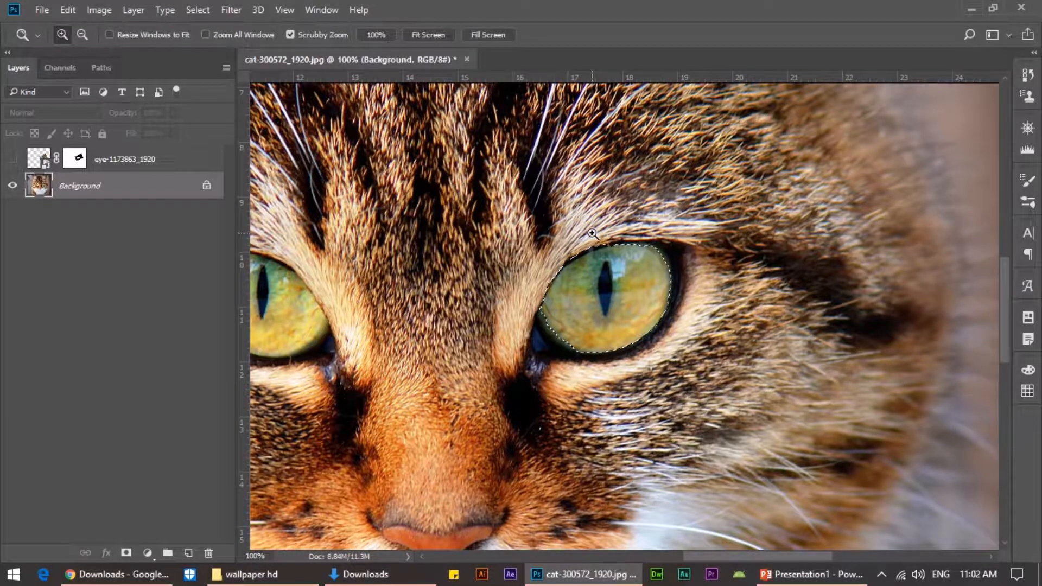
{"action": "left_click_drag", "start_coordinate": [591, 293], "coordinate": [647, 286]}
{"action": "key", "text": "w"}
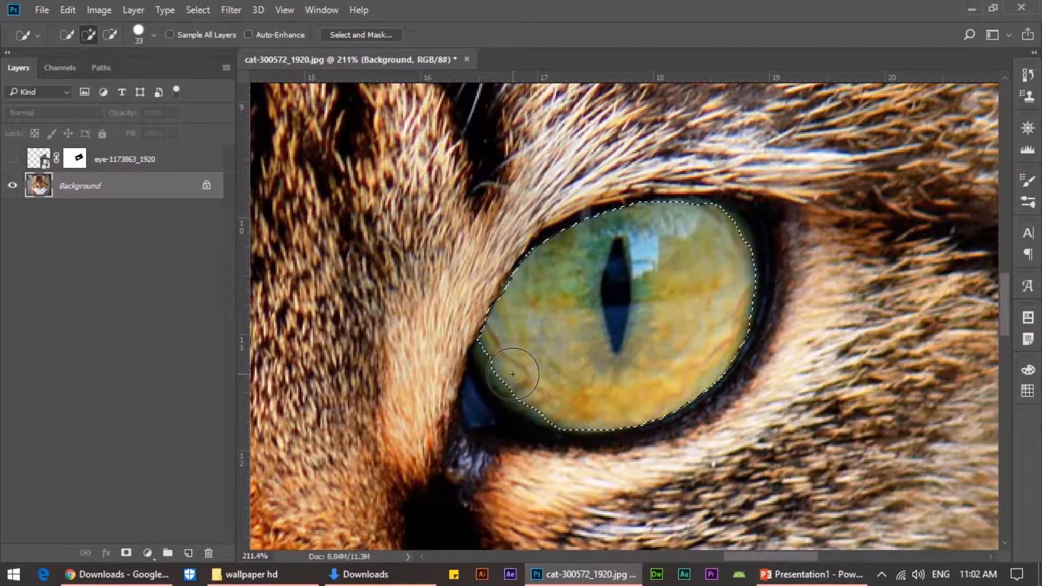
{"action": "left_click_drag", "start_coordinate": [461, 422], "coordinate": [473, 437]}
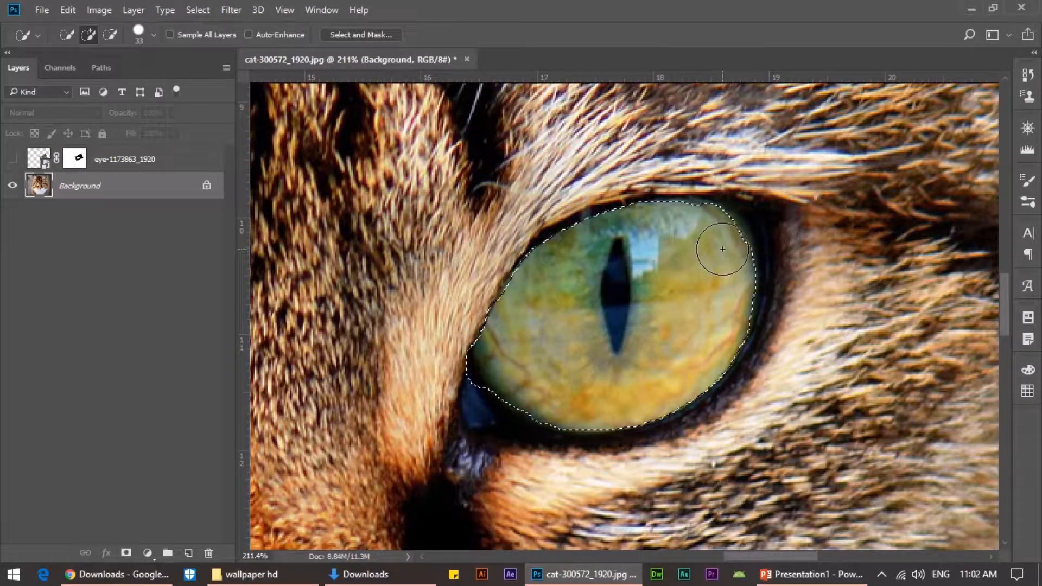
Step: Show the eye layer and paint its mask with a 60 px brush, revealing the human eye only inside the selected cat's eye outline
{"action": "left_click", "coordinate": [12, 159]}
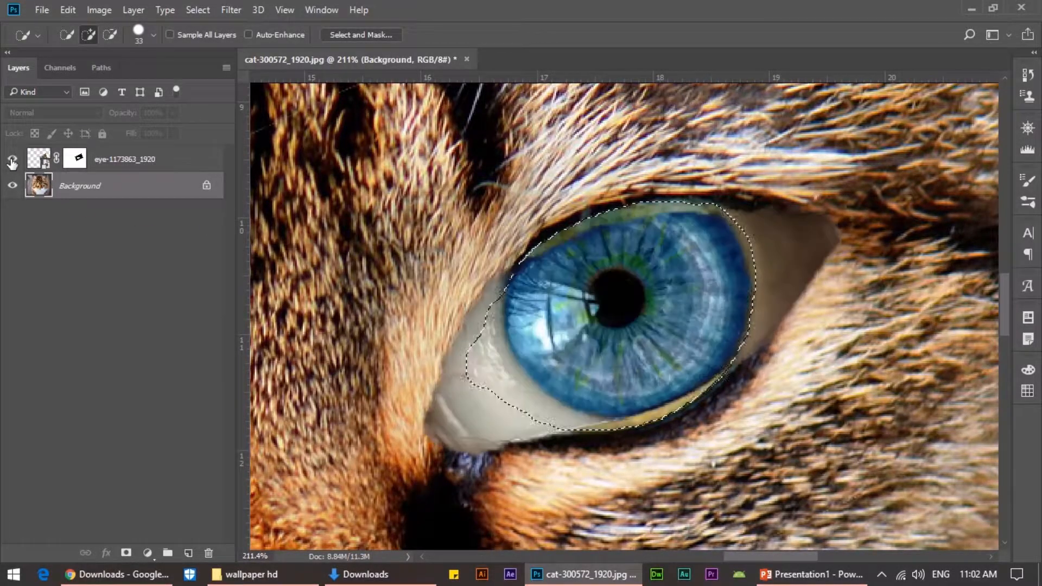
{"action": "left_click", "coordinate": [74, 158]}
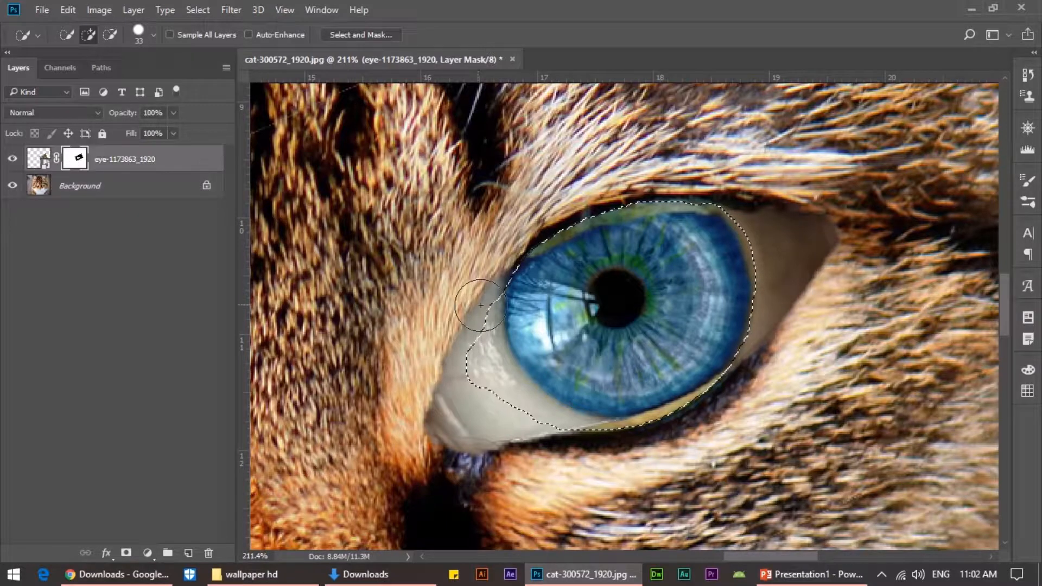
{"action": "key", "text": "b"}
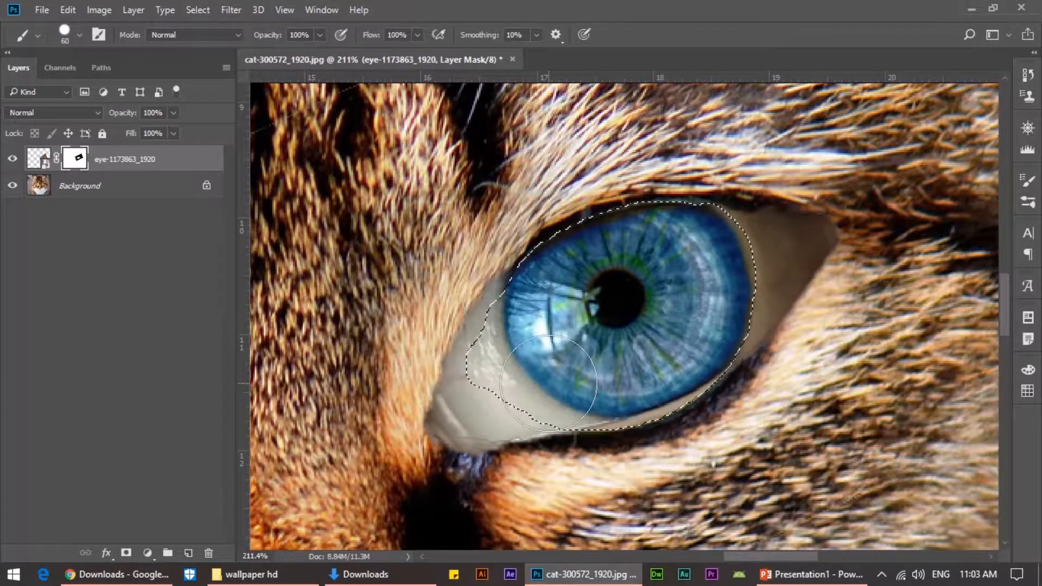
{"action": "mouse_move", "coordinate": [469, 342]}
{"action": "left_mouse_down"}
{"action": "mouse_move", "coordinate": [613, 434]}
{"action": "mouse_move", "coordinate": [680, 415]}
{"action": "mouse_move", "coordinate": [774, 248]}
{"action": "mouse_move", "coordinate": [767, 201]}
{"action": "mouse_move", "coordinate": [814, 193]}
{"action": "left_mouse_up"}
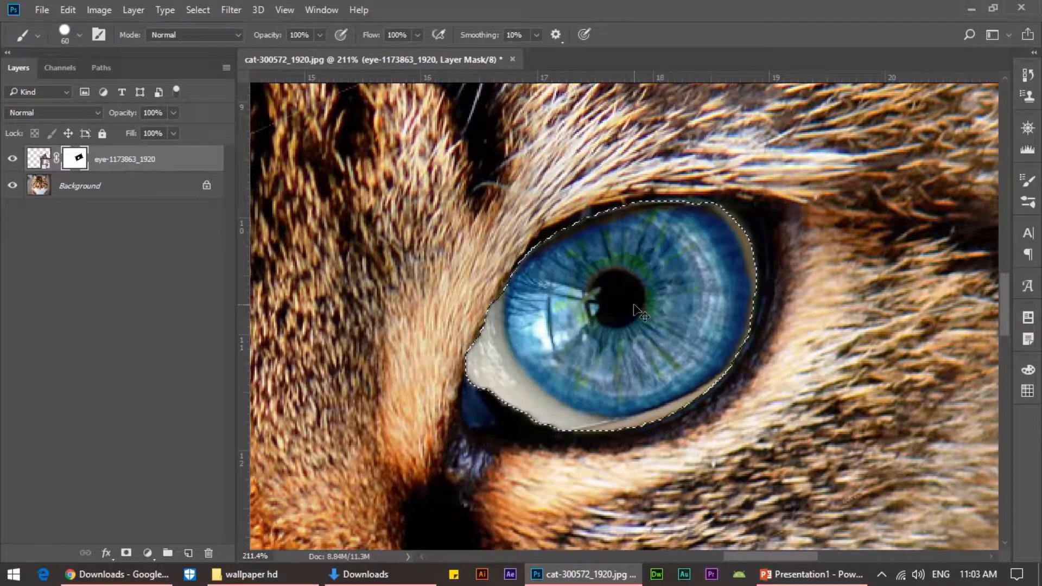
{"action": "key", "text": "ctrl+d"}
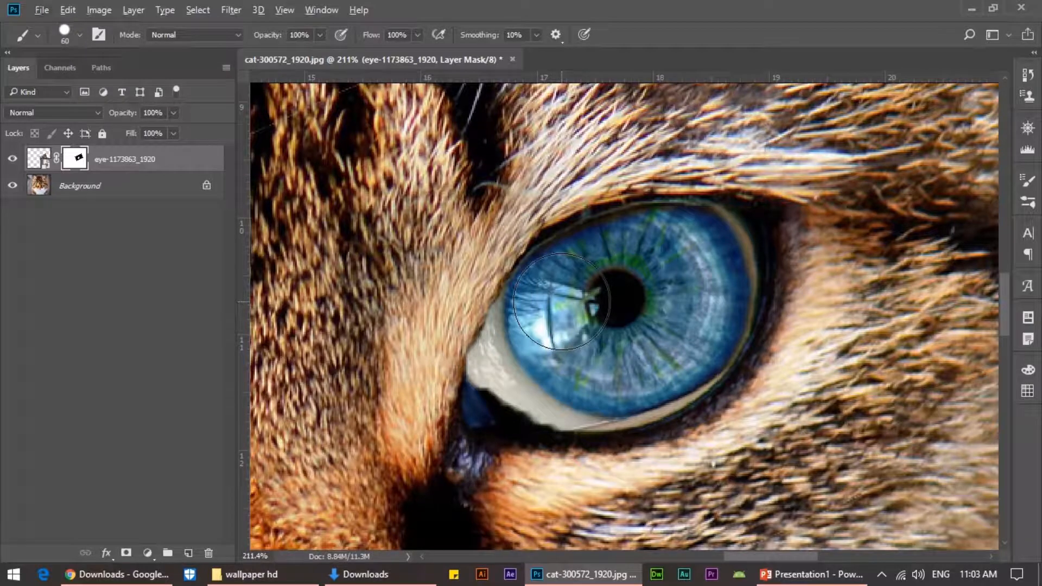
Step: Smooth the eye layer's mask edge around the inner corner and lower lid with a soft 45 px brush
{"action": "key", "text": "ctrl+plus"}
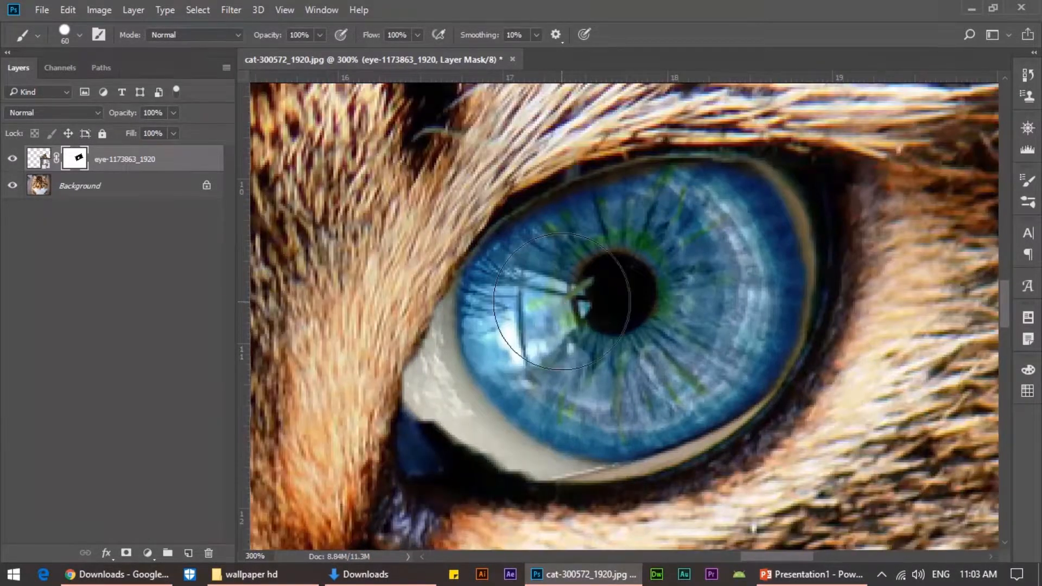
{"action": "right_click", "coordinate": [574, 369], "text": "alt"}
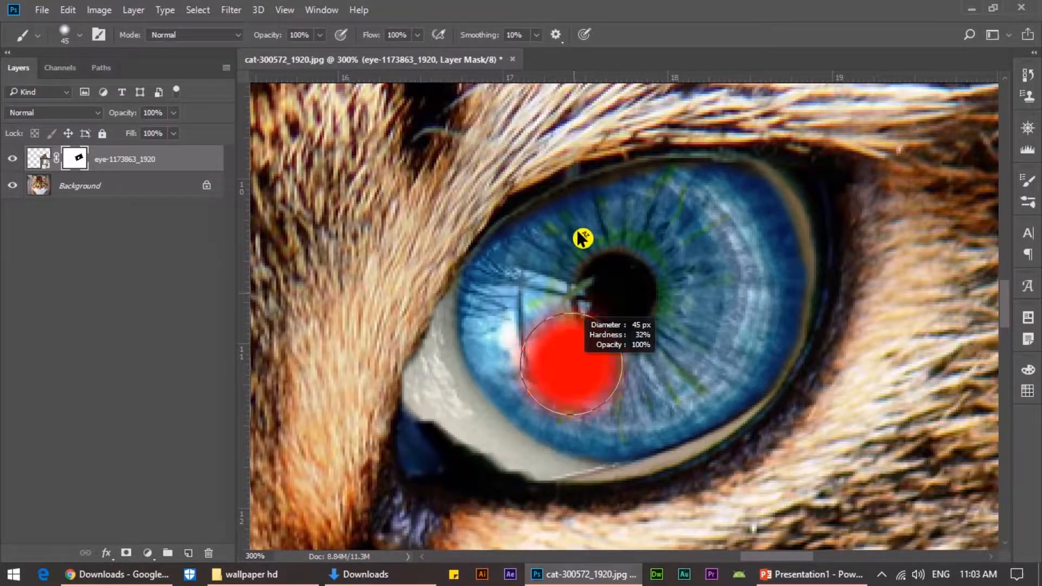
{"action": "right_click", "coordinate": [559, 316], "text": "alt"}
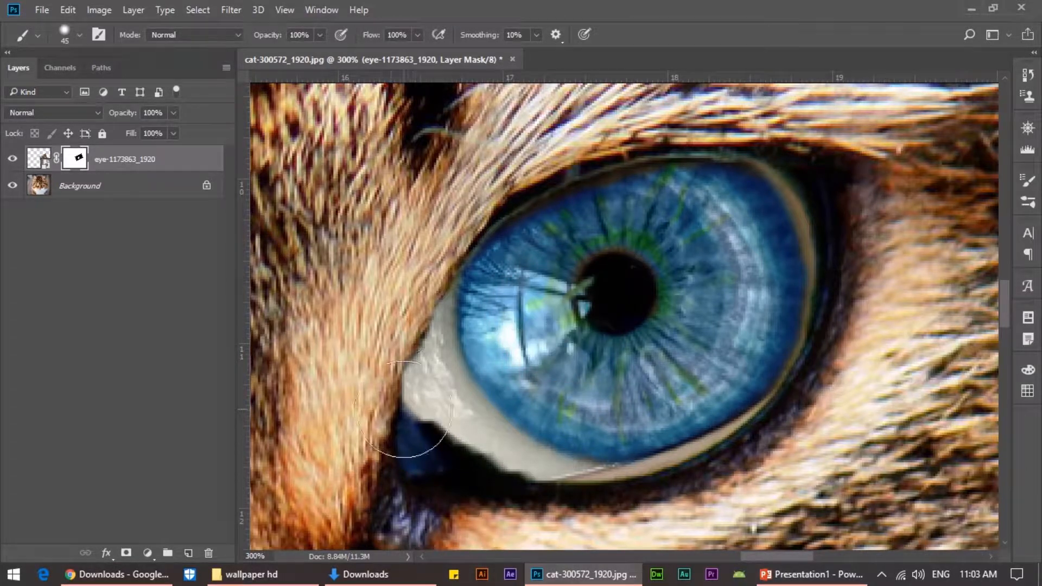
{"action": "left_click_drag", "start_coordinate": [398, 263], "coordinate": [391, 295]}
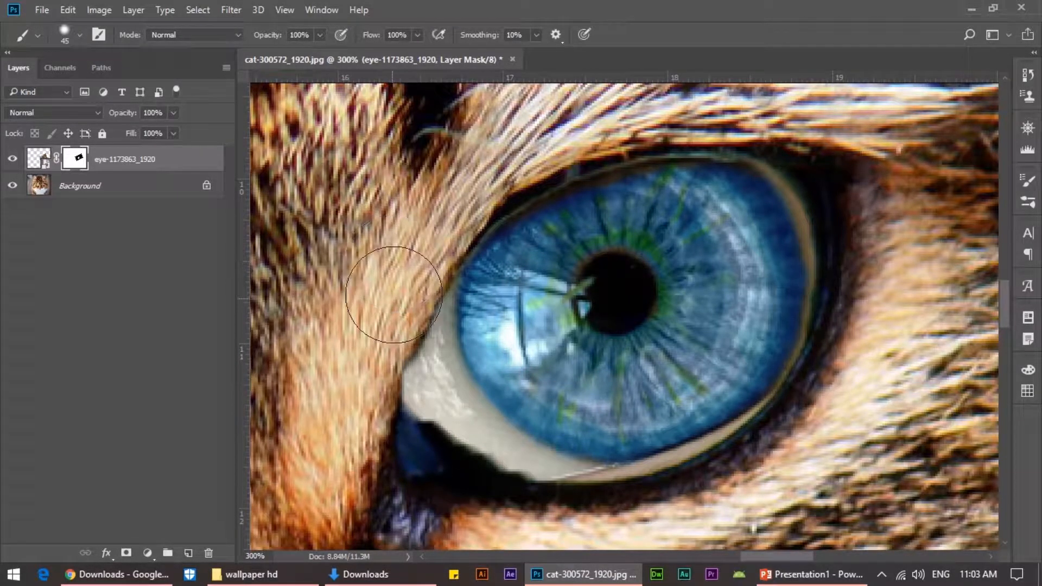
{"action": "mouse_move", "coordinate": [415, 253]}
{"action": "left_mouse_down"}
{"action": "mouse_move", "coordinate": [372, 381]}
{"action": "mouse_move", "coordinate": [392, 450]}
{"action": "mouse_move", "coordinate": [366, 436]}
{"action": "mouse_move", "coordinate": [389, 467]}
{"action": "mouse_move", "coordinate": [366, 422]}
{"action": "mouse_move", "coordinate": [390, 440]}
{"action": "mouse_move", "coordinate": [403, 475]}
{"action": "mouse_move", "coordinate": [412, 467]}
{"action": "mouse_move", "coordinate": [454, 503]}
{"action": "mouse_move", "coordinate": [445, 491]}
{"action": "mouse_move", "coordinate": [551, 527]}
{"action": "mouse_move", "coordinate": [515, 535]}
{"action": "mouse_move", "coordinate": [410, 460]}
{"action": "left_mouse_up"}
{"action": "mouse_move", "coordinate": [548, 365]}
{"action": "left_mouse_down"}
{"action": "mouse_move", "coordinate": [511, 368]}
{"action": "mouse_move", "coordinate": [486, 352]}
{"action": "mouse_move", "coordinate": [456, 401]}
{"action": "mouse_move", "coordinate": [483, 327]}
{"action": "mouse_move", "coordinate": [559, 255]}
{"action": "mouse_move", "coordinate": [543, 279]}
{"action": "mouse_move", "coordinate": [500, 301]}
{"action": "mouse_move", "coordinate": [511, 275]}
{"action": "mouse_move", "coordinate": [586, 225]}
{"action": "mouse_move", "coordinate": [652, 208]}
{"action": "mouse_move", "coordinate": [535, 370]}
{"action": "mouse_move", "coordinate": [506, 446]}
{"action": "mouse_move", "coordinate": [488, 385]}
{"action": "mouse_move", "coordinate": [487, 418]}
{"action": "mouse_move", "coordinate": [479, 417]}
{"action": "mouse_move", "coordinate": [522, 424]}
{"action": "left_mouse_up"}
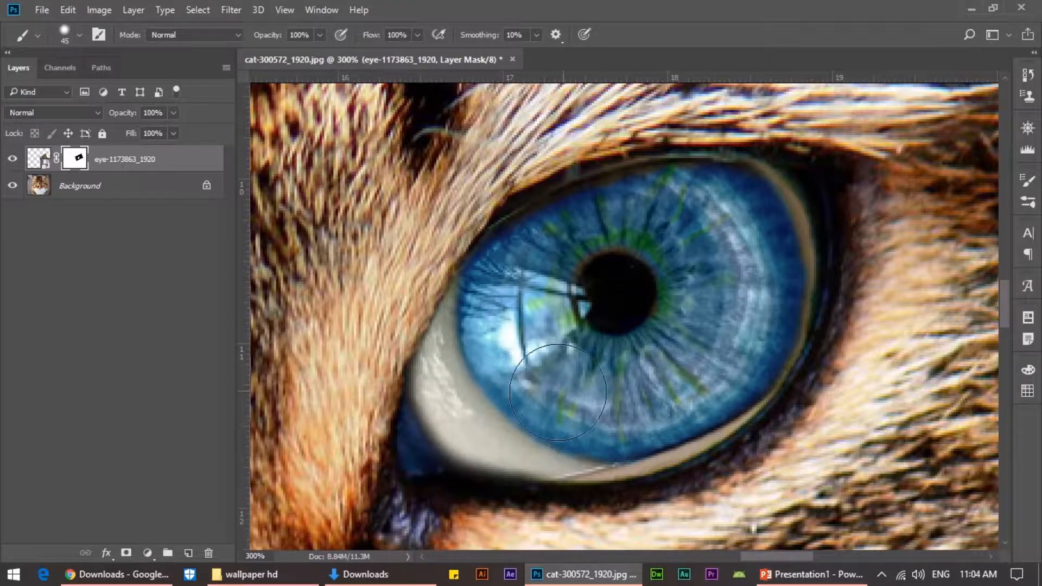
{"action": "scroll", "coordinate": [510, 478], "scroll_direction": "down", "scroll_amount": 3}
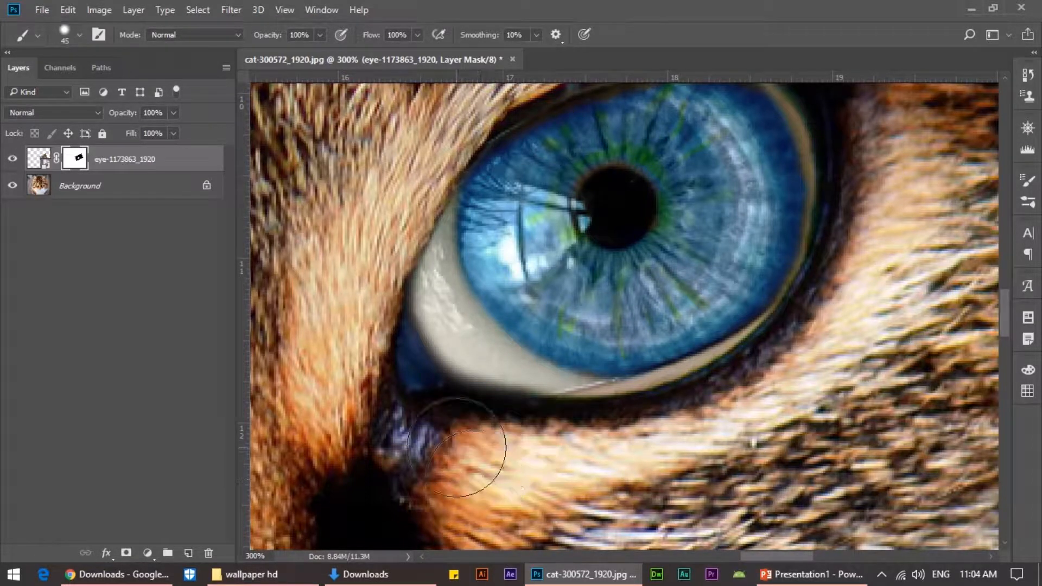
Step: Reveal more of the human eye along the cat's upper outer eye corner by painting its mask with the 45 px brush
{"action": "left_click_drag", "start_coordinate": [465, 454], "coordinate": [505, 450]}
{"action": "key", "text": "ctrl+z"}
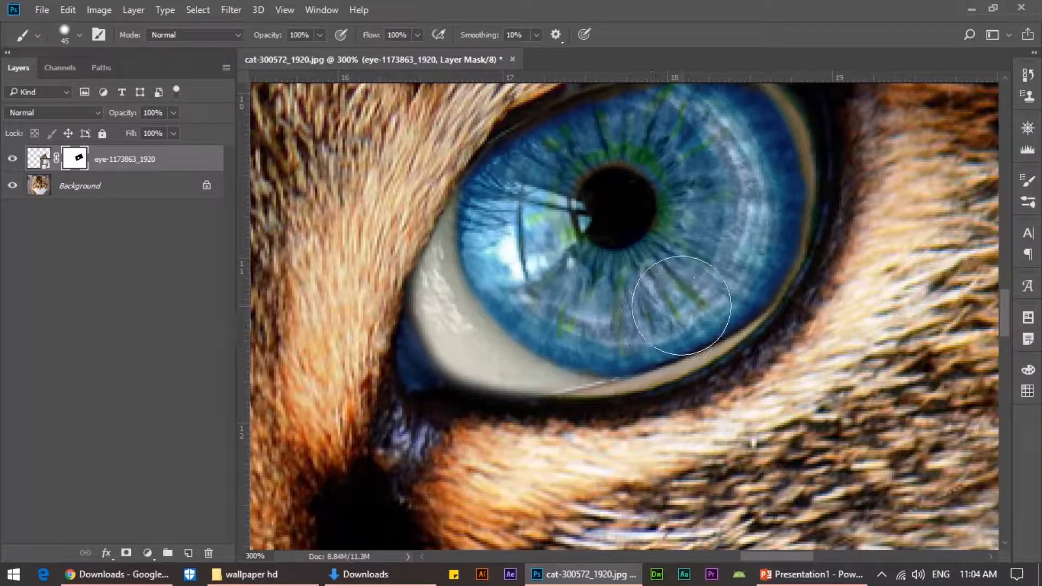
{"action": "scroll", "coordinate": [673, 331], "scroll_direction": "up", "scroll_amount": 3}
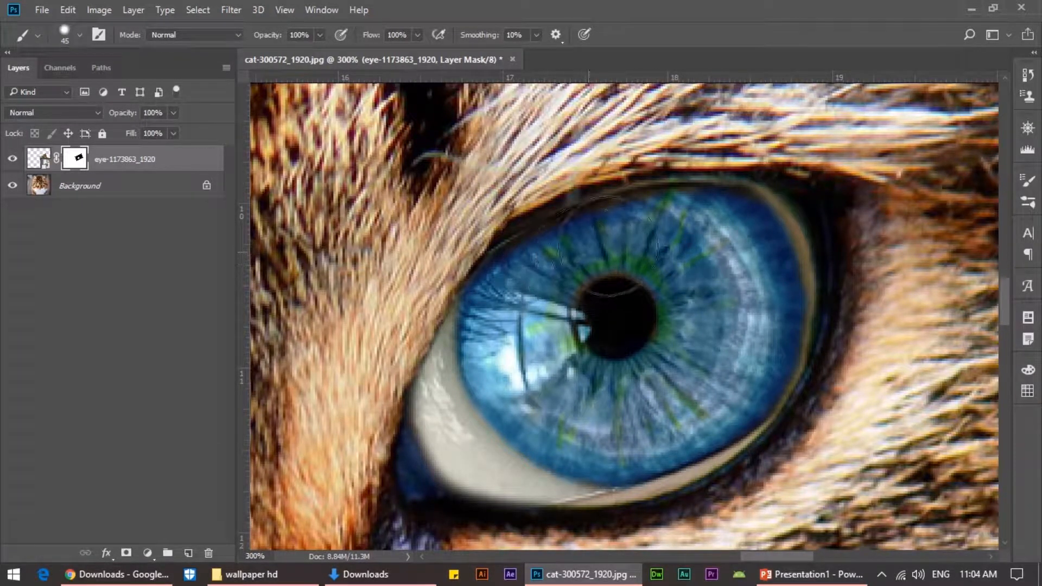
{"action": "mouse_move", "coordinate": [757, 236]}
{"action": "left_mouse_down"}
{"action": "mouse_move", "coordinate": [762, 251]}
{"action": "mouse_move", "coordinate": [770, 240]}
{"action": "mouse_move", "coordinate": [768, 326]}
{"action": "mouse_move", "coordinate": [757, 283]}
{"action": "mouse_move", "coordinate": [774, 266]}
{"action": "left_mouse_up"}
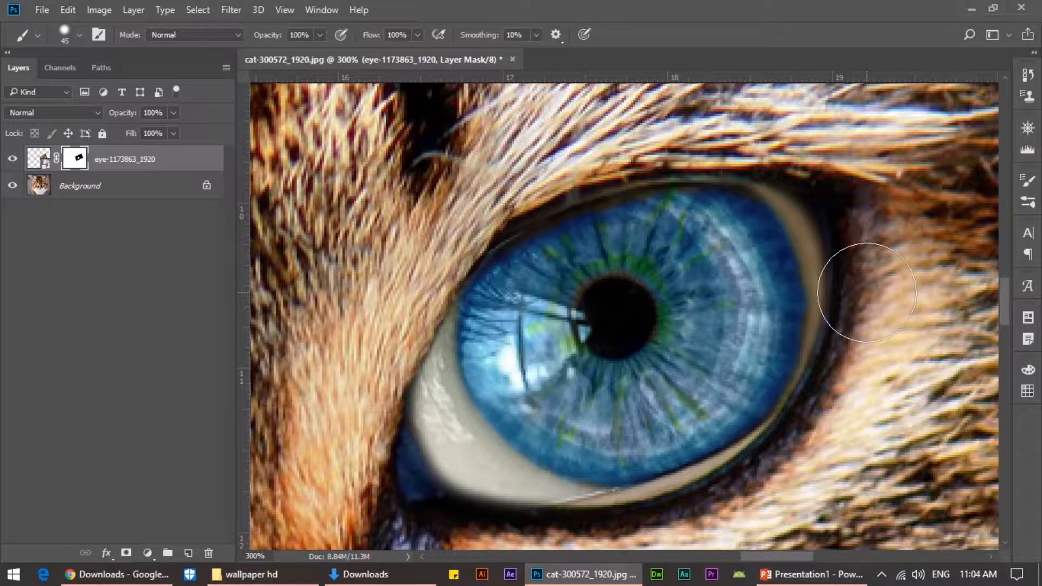
{"action": "mouse_move", "coordinate": [867, 291]}
{"action": "left_mouse_down"}
{"action": "mouse_move", "coordinate": [874, 366]}
{"action": "mouse_move", "coordinate": [865, 372]}
{"action": "left_mouse_up"}
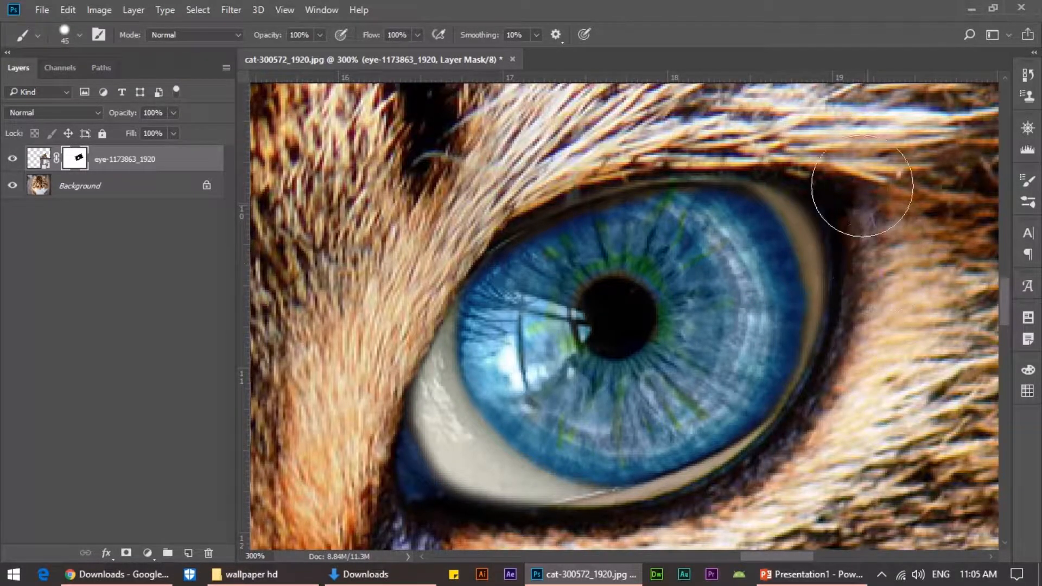
{"action": "key", "text": "ctrl+0"}
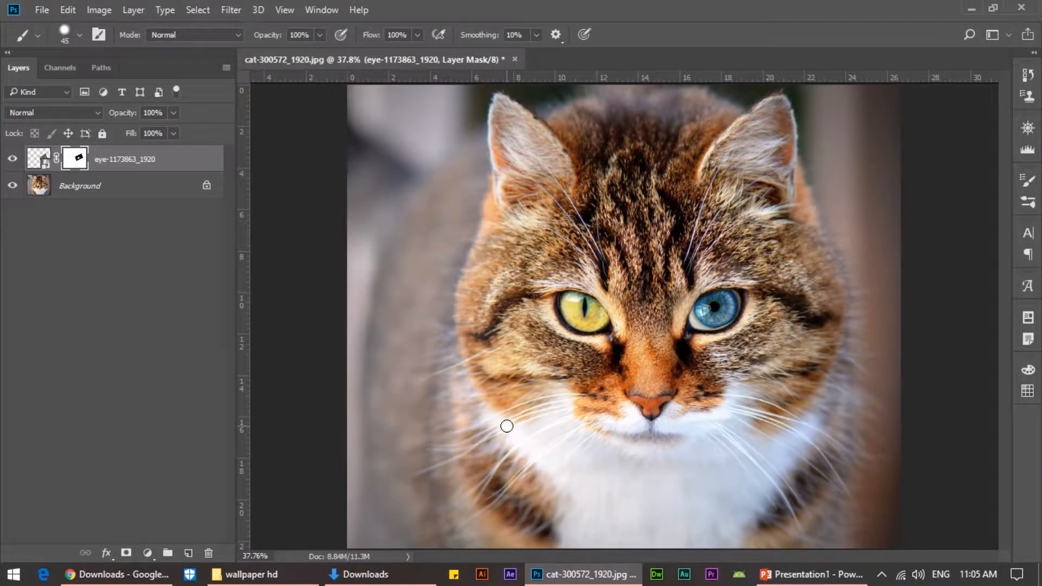
Step: Duplicate the masked eye layer and move the copy over the cat's left-hand yellow eye
{"action": "key", "text": "c"}
{"action": "key", "text": "v"}
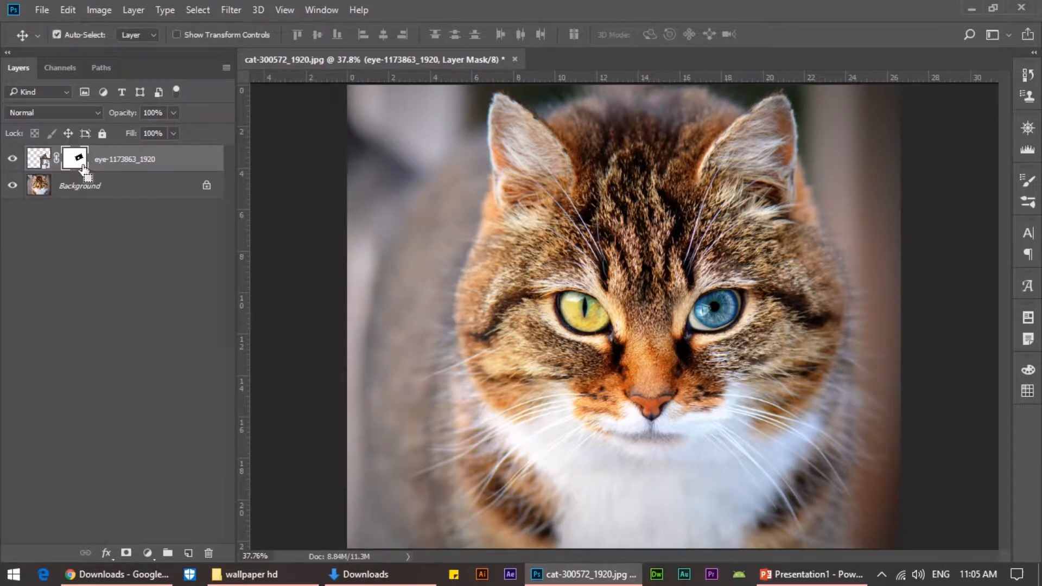
{"action": "key", "text": "ctrl+j"}
{"action": "left_click_drag", "start_coordinate": [716, 302], "coordinate": [583, 317]}
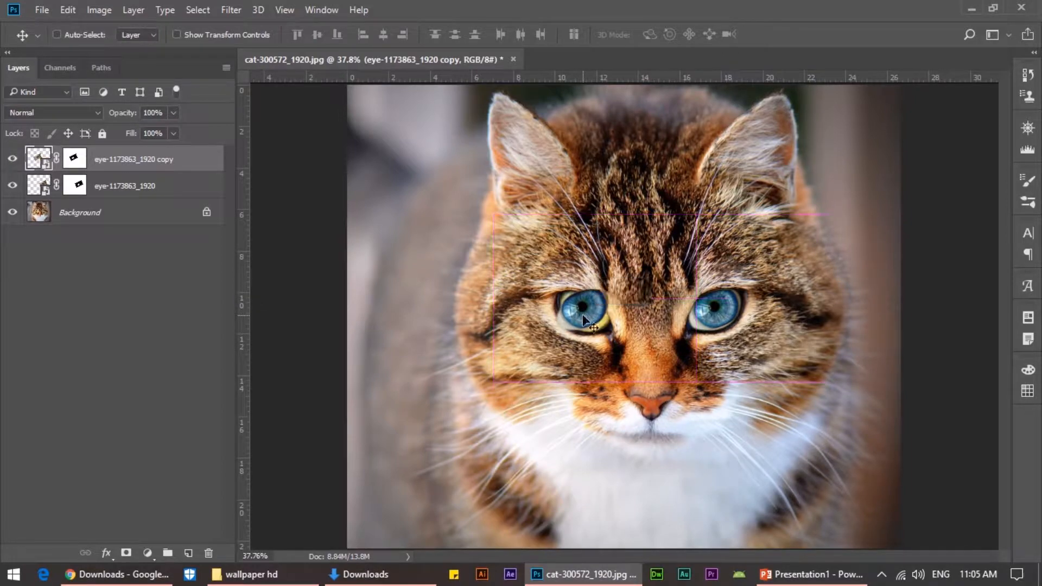
{"action": "scroll", "coordinate": [583, 317], "scroll_direction": "up", "scroll_amount": 3}
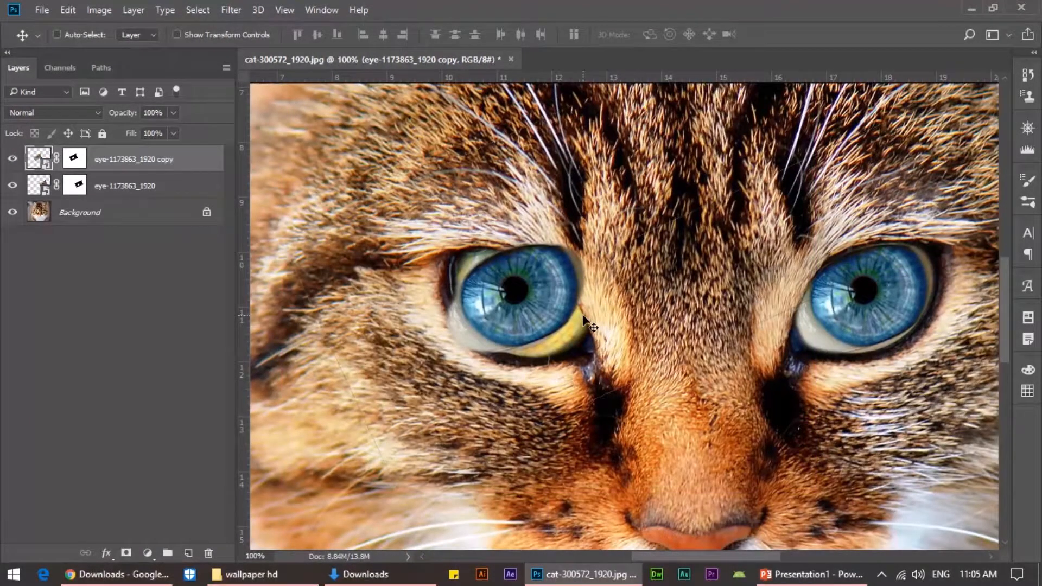
Step: Flip the copied eye layer vertically and move it back over the cat's left-hand eye
{"action": "left_click", "coordinate": [76, 69]}
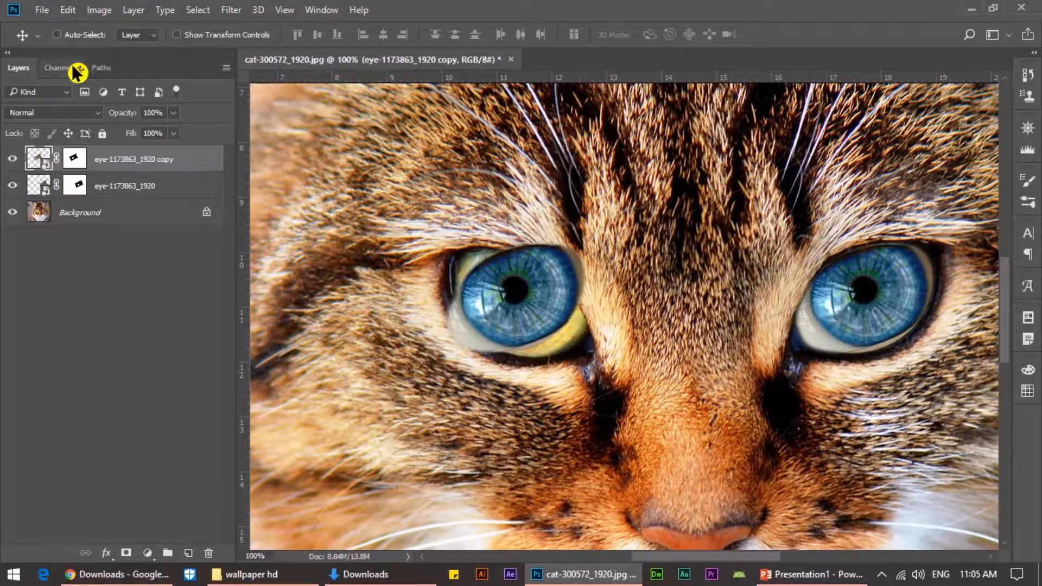
{"action": "left_click", "coordinate": [68, 10]}
{"action": "mouse_move", "coordinate": [210, 332]}
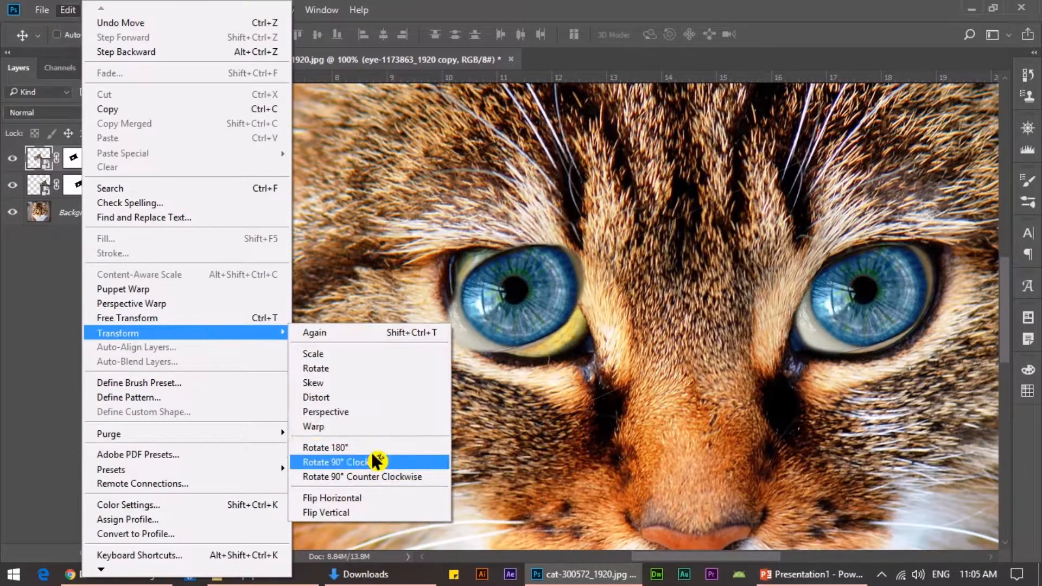
{"action": "left_click", "coordinate": [381, 502]}
{"action": "left_click", "coordinate": [379, 513]}
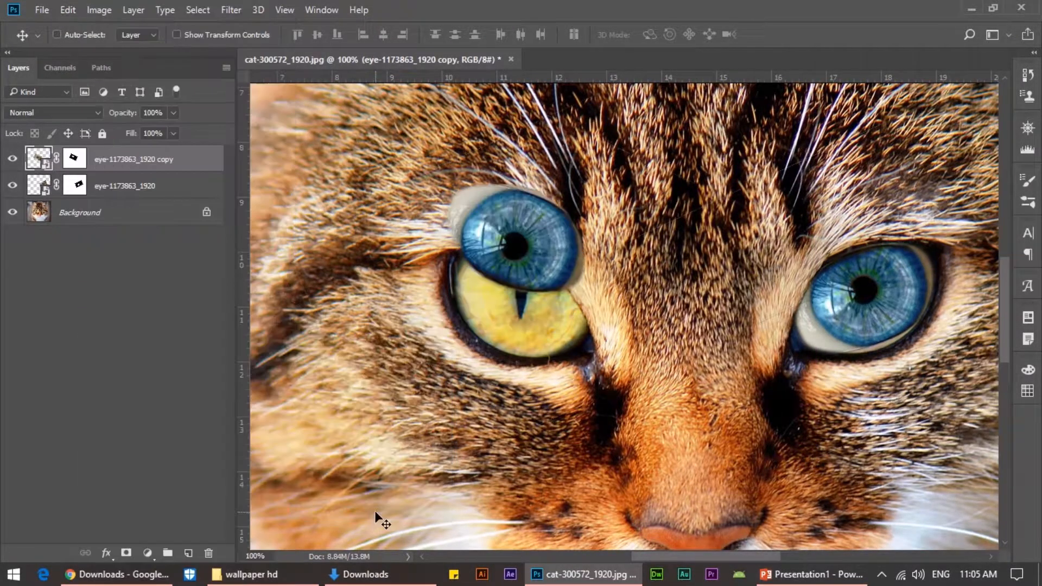
{"action": "left_click_drag", "start_coordinate": [543, 223], "coordinate": [539, 282]}
Step: Rotate the copied eye to about -171.9° and position it over the cat's left-hand eye with Free Transform
{"action": "key", "text": "ctrl+t"}
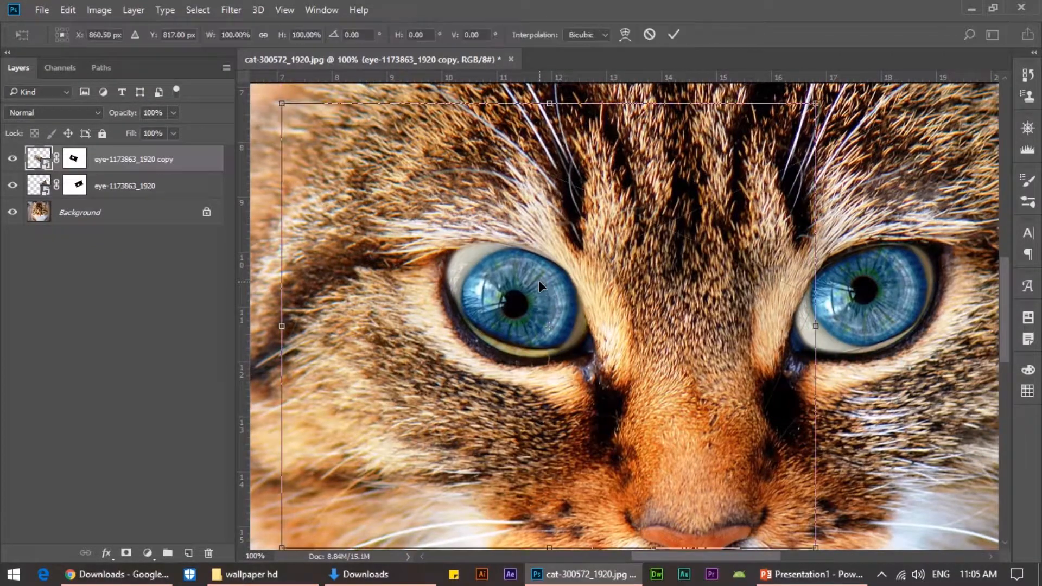
{"action": "left_click_drag", "start_coordinate": [833, 96], "coordinate": [575, 442]}
{"action": "key", "text": "ctrl+0"}
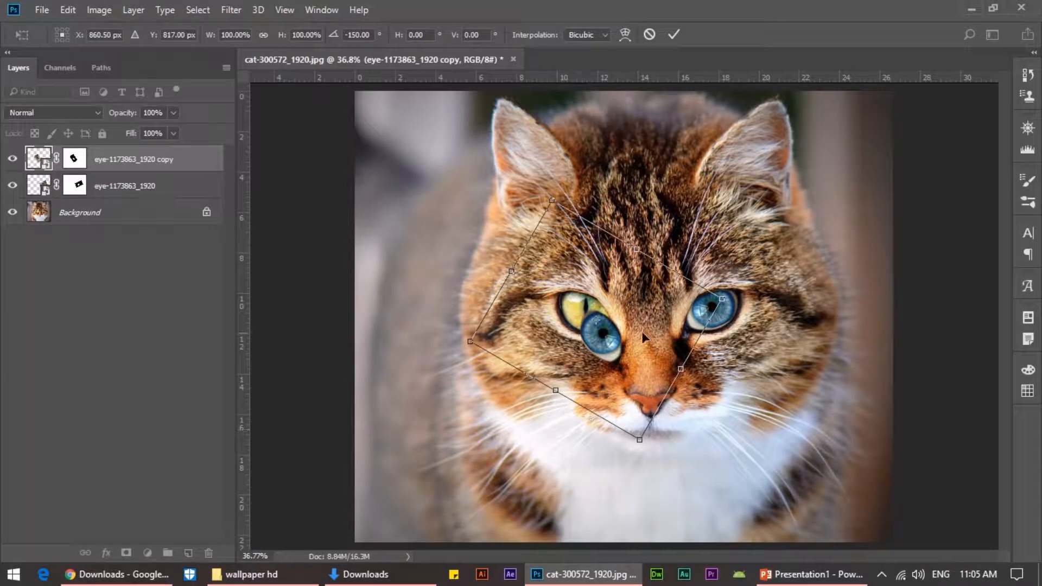
{"action": "left_click_drag", "start_coordinate": [596, 320], "coordinate": [614, 293]}
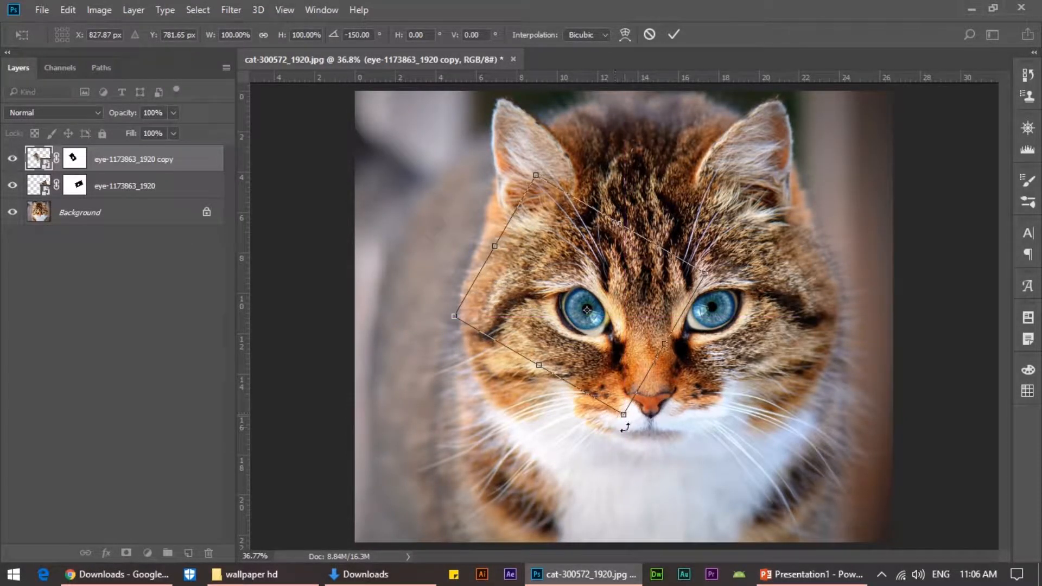
{"action": "left_click_drag", "start_coordinate": [624, 428], "coordinate": [663, 412]}
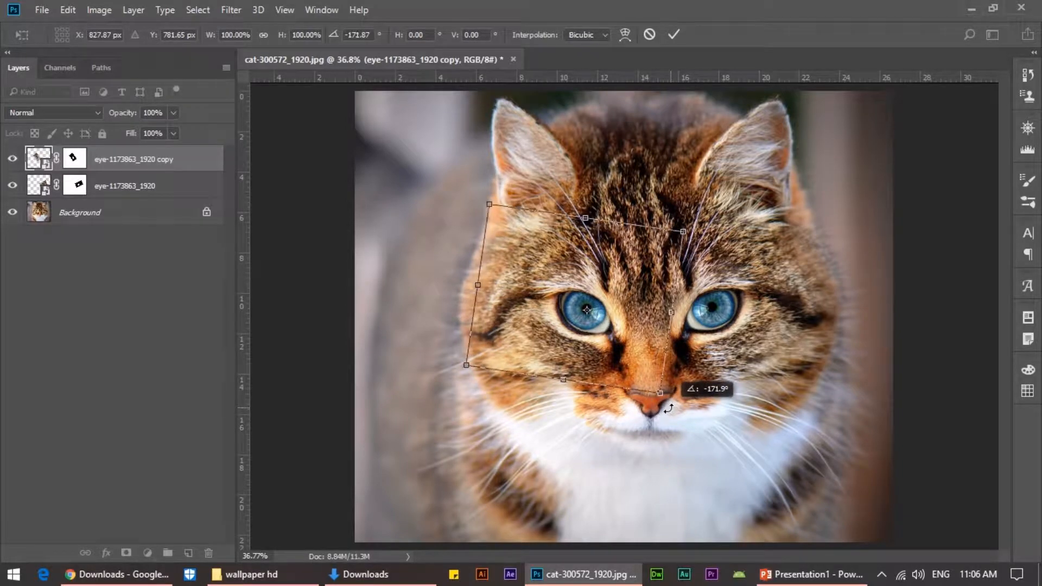
{"action": "key", "text": "Return"}
Step: Shift the copied eye slightly down so it sits inside the cat's left-hand eye outline, checking the fit up close
{"action": "key", "text": "ctrl+plus"}
{"action": "key", "text": "ctrl+plus"}
{"action": "key", "text": "ctrl+plus"}
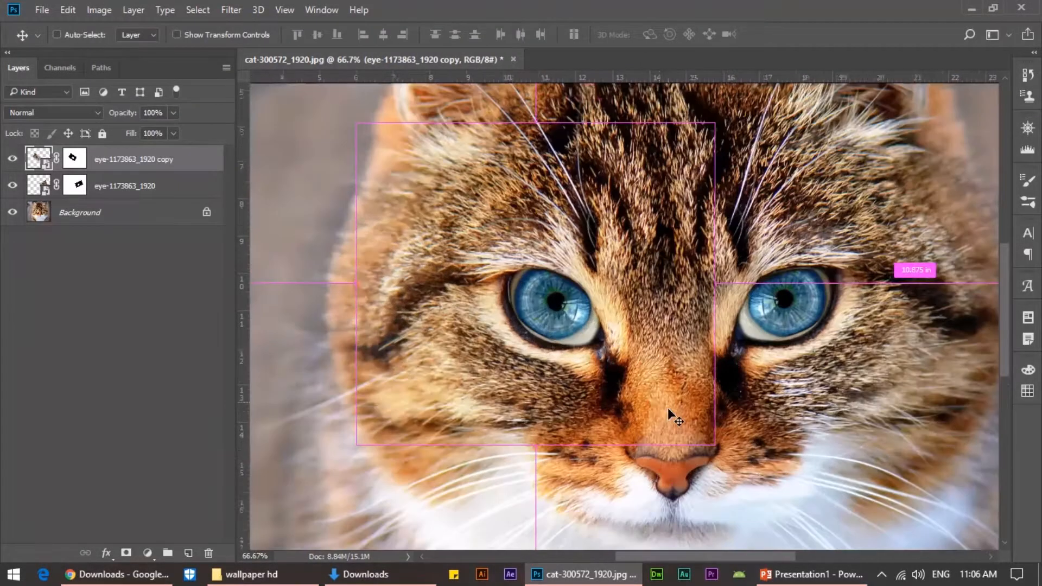
{"action": "left_click_drag", "start_coordinate": [533, 320], "coordinate": [537, 333]}
{"action": "key", "text": "ctrl+plus"}
{"action": "key", "text": "ctrl+minus"}
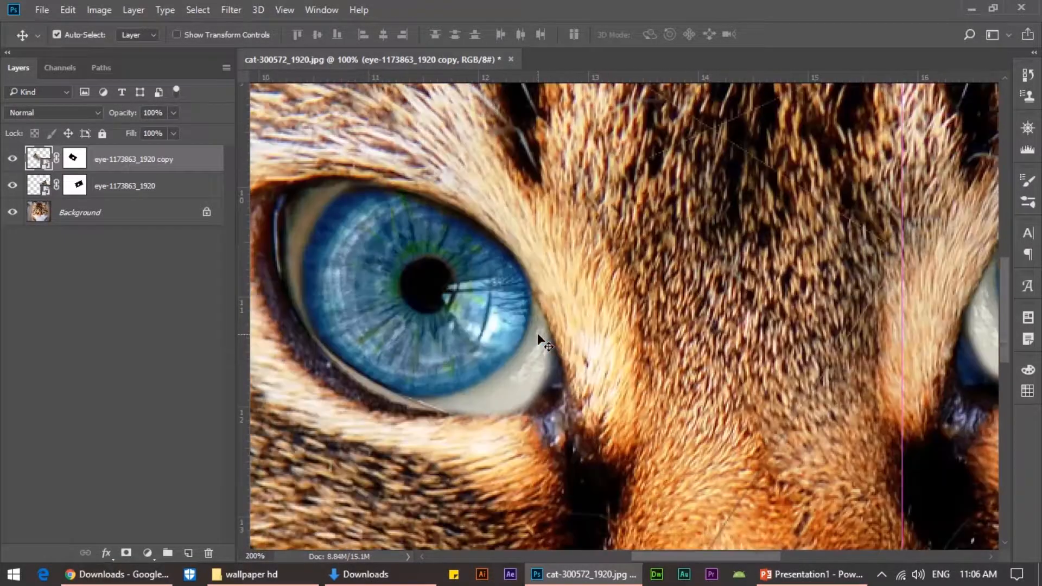
{"action": "key", "text": "ctrl+plus"}
{"action": "mouse_move", "coordinate": [740, 558]}
{"action": "left_mouse_down"}
{"action": "mouse_move", "coordinate": [710, 559]}
{"action": "mouse_move", "coordinate": [720, 561]}
{"action": "left_mouse_up"}
{"action": "key", "text": "ctrl+minus"}
{"action": "key", "text": "ctrl+minus"}
{"action": "key", "text": "ctrl+minus"}
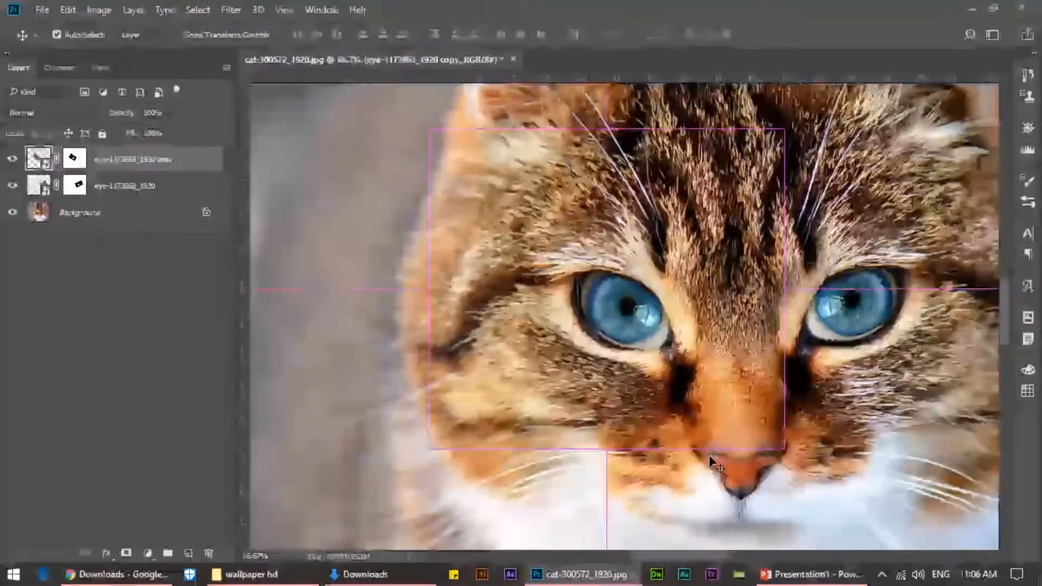
Step: Scale the copied eye proportionally to about 101.4% and nudge it up 6 px
{"action": "key", "text": "ctrl+t"}
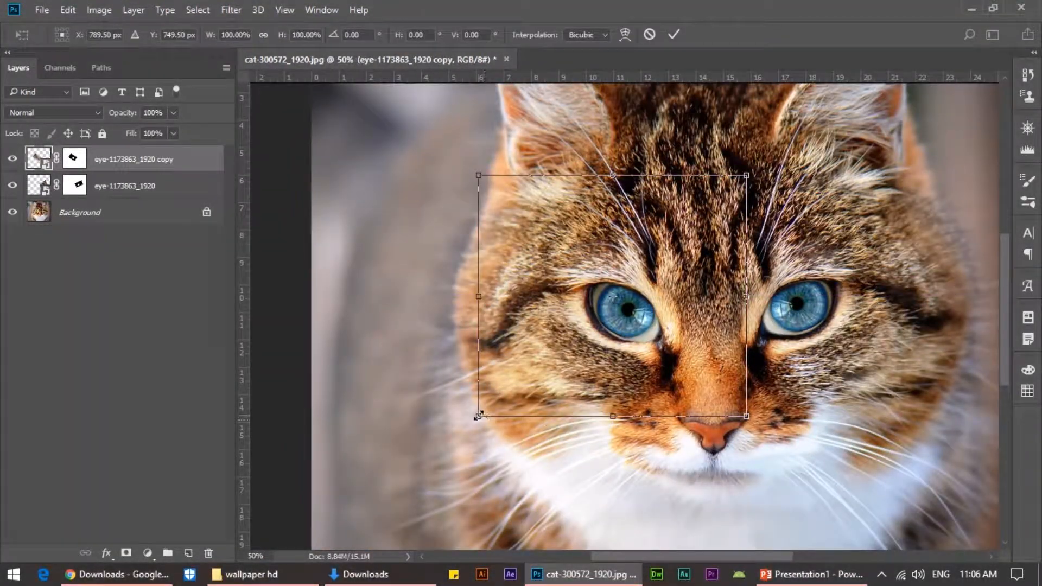
{"action": "left_click_drag", "start_coordinate": [478, 416], "coordinate": [473, 418]}
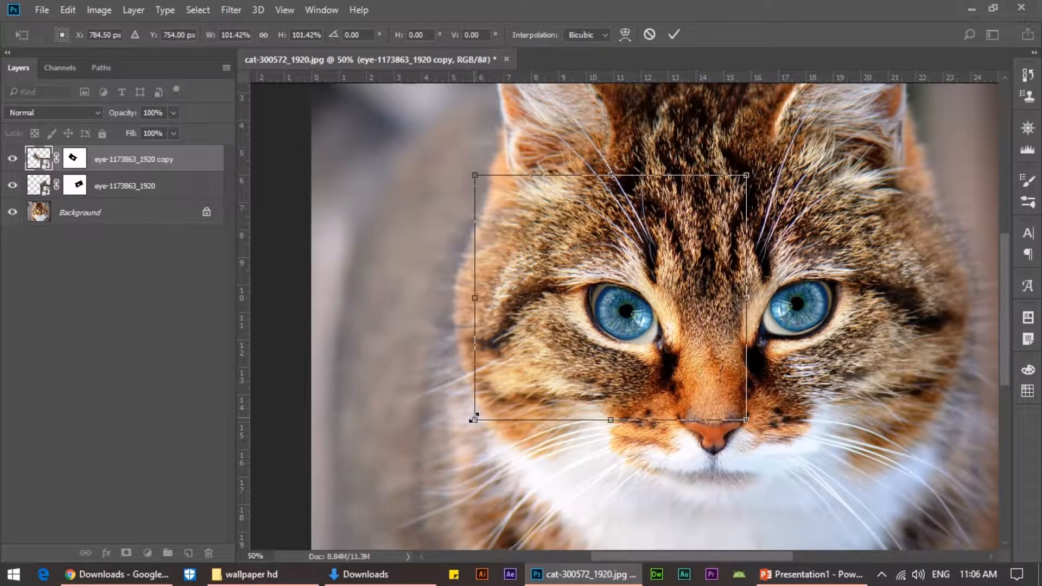
{"action": "key", "text": "Up"}
{"action": "key", "text": "Up"}
{"action": "key", "text": "Up"}
{"action": "key", "text": "Up"}
{"action": "key", "text": "Up"}
{"action": "key", "text": "Up"}
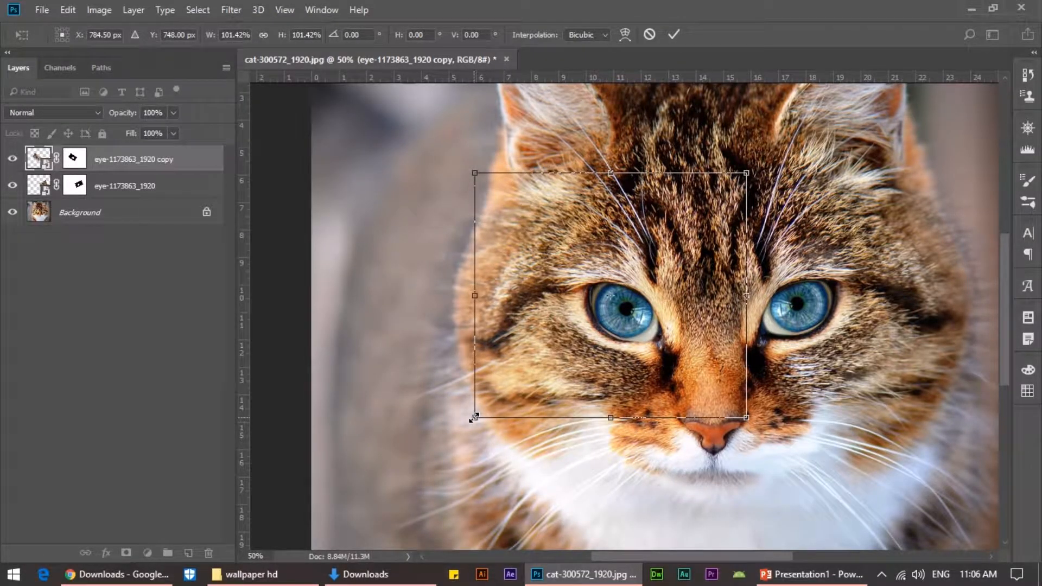
{"action": "key", "text": "Return"}
Step: Try painting the copied eye layer's mask around the lower inner corner with the 45 px brush
{"action": "key", "text": "ctrl+plus"}
{"action": "key", "text": "ctrl+plus"}
{"action": "key", "text": "ctrl+plus"}
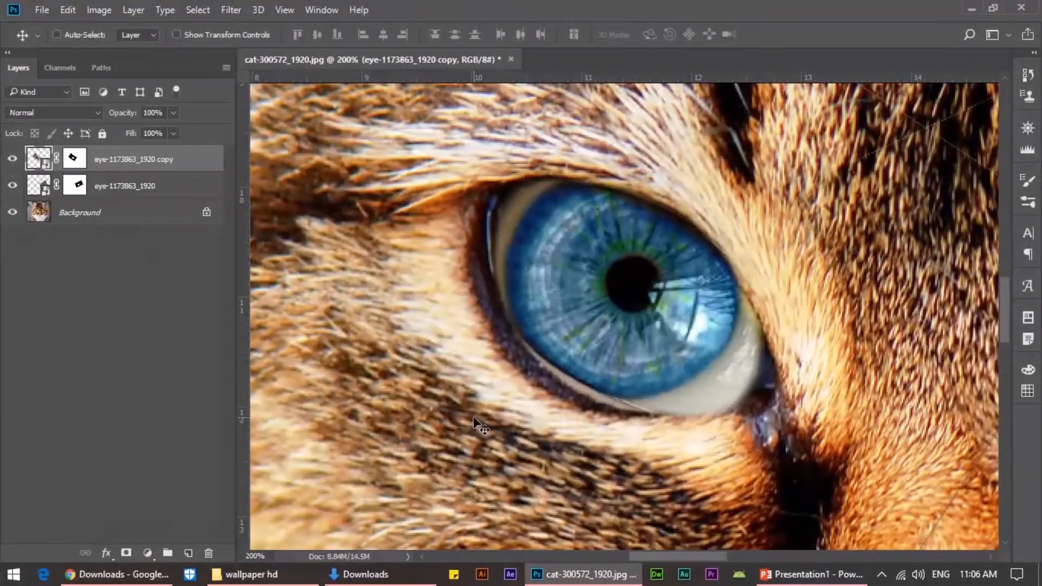
{"action": "left_click", "coordinate": [70, 158]}
{"action": "key", "text": "b"}
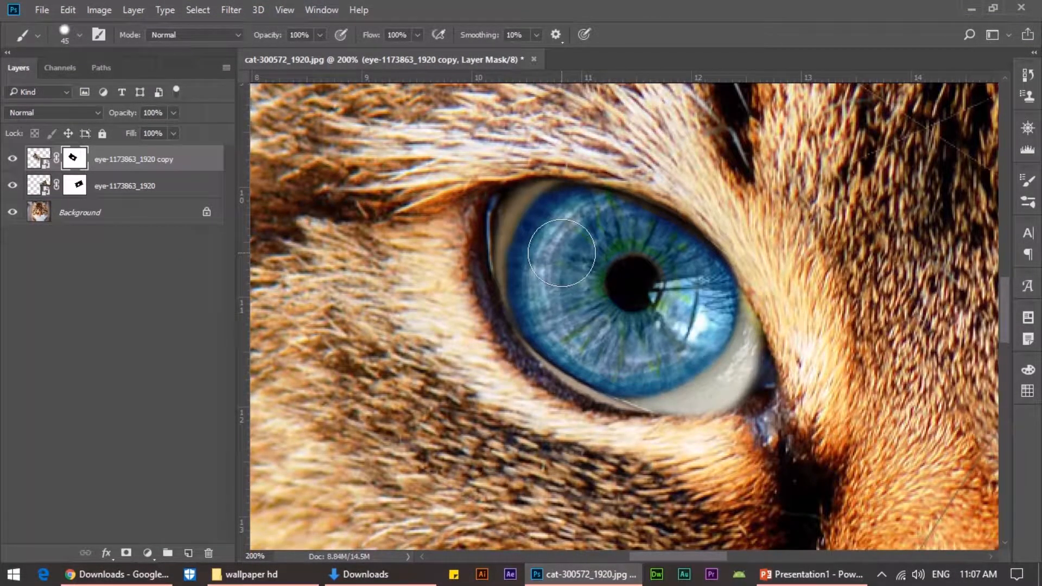
{"action": "left_click_drag", "start_coordinate": [726, 431], "coordinate": [737, 405]}
{"action": "key", "text": "ctrl+z"}
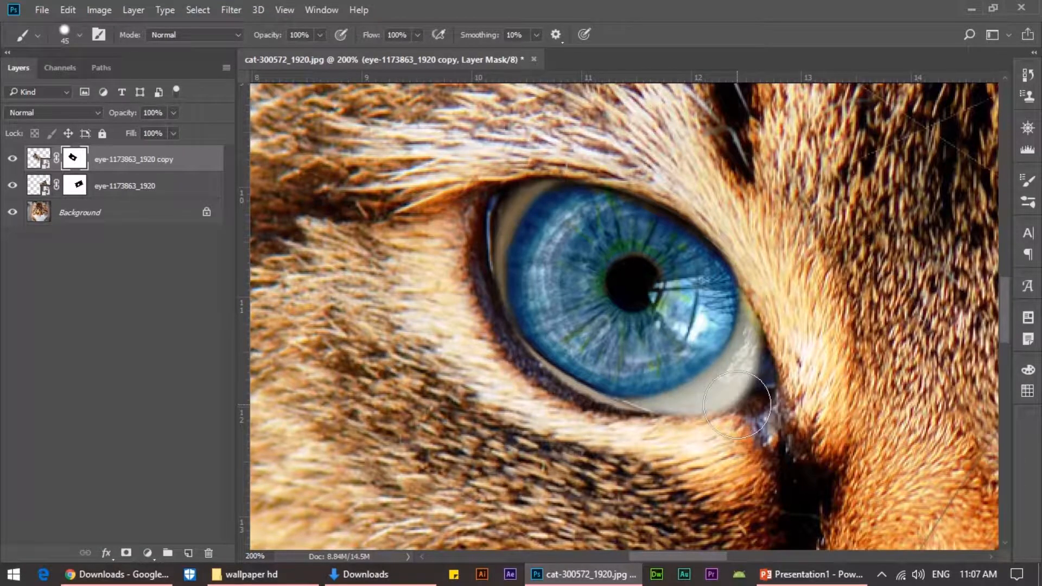
Step: Compare the copied human eye with the cat's original eye outline by toggling the copied layer's visibility
{"action": "left_click", "coordinate": [12, 159]}
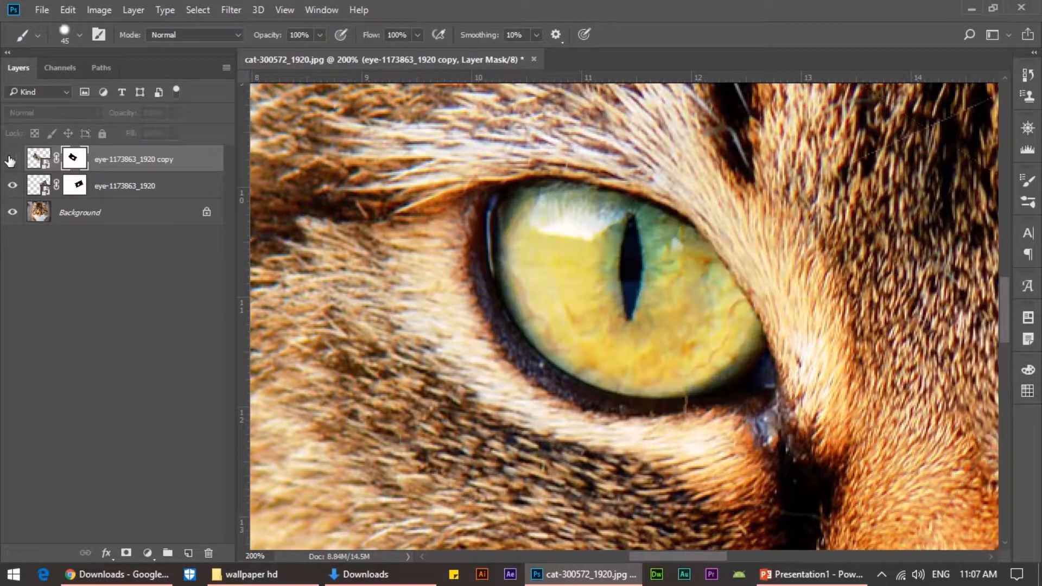
{"action": "left_click", "coordinate": [11, 159]}
{"action": "left_click", "coordinate": [11, 159]}
{"action": "left_click", "coordinate": [11, 159]}
{"action": "left_click", "coordinate": [11, 159]}
{"action": "left_click", "coordinate": [12, 159]}
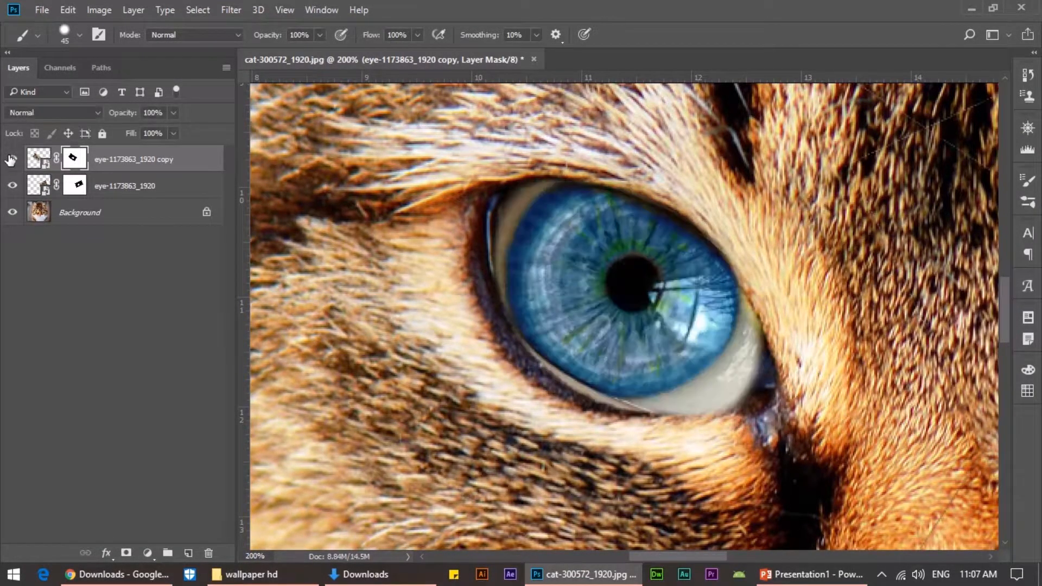
{"action": "left_click", "coordinate": [12, 159]}
{"action": "left_click", "coordinate": [12, 159]}
Step: Hide the copied eye layer and select the cat's left-hand eyeball on the Background layer with the Quick Selection tool
{"action": "left_click", "coordinate": [11, 159]}
{"action": "left_click", "coordinate": [40, 217]}
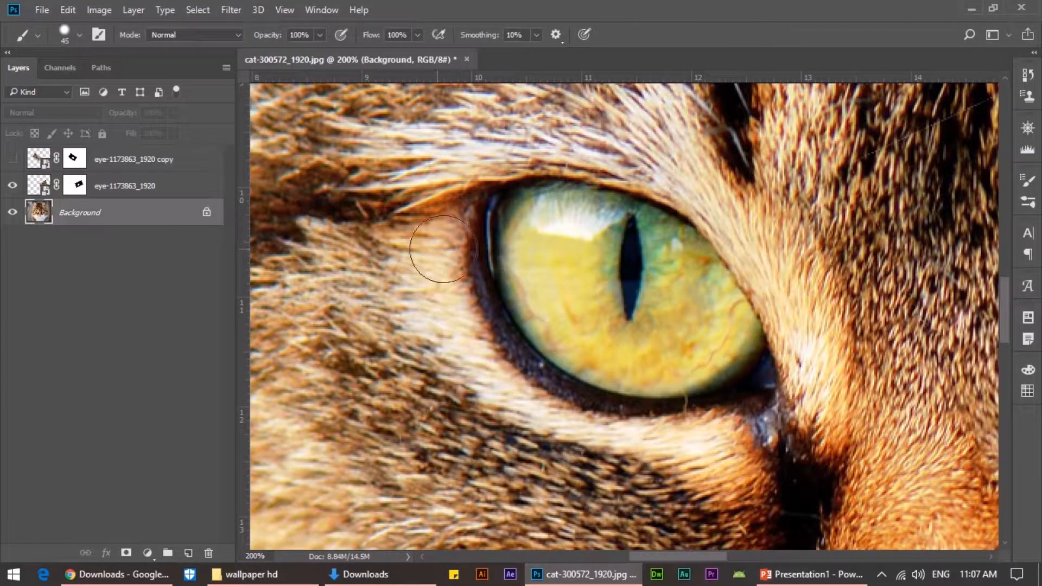
{"action": "key", "text": "w"}
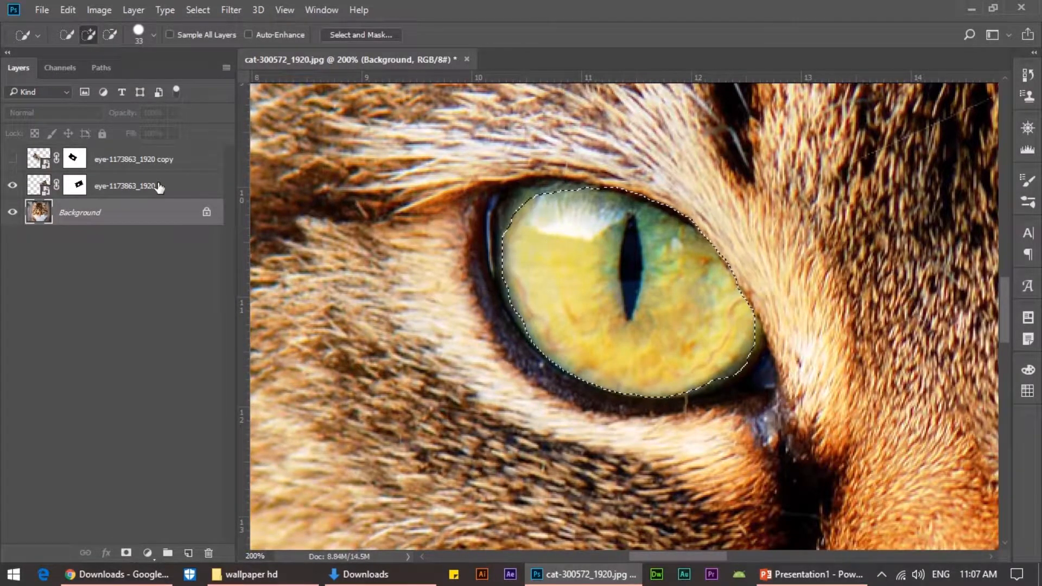
Step: Show the copied eye layer and paint its mask with the 45 px brush to hide the human eye outside the selected outline
{"action": "left_click", "coordinate": [74, 158]}
{"action": "left_click", "coordinate": [17, 158]}
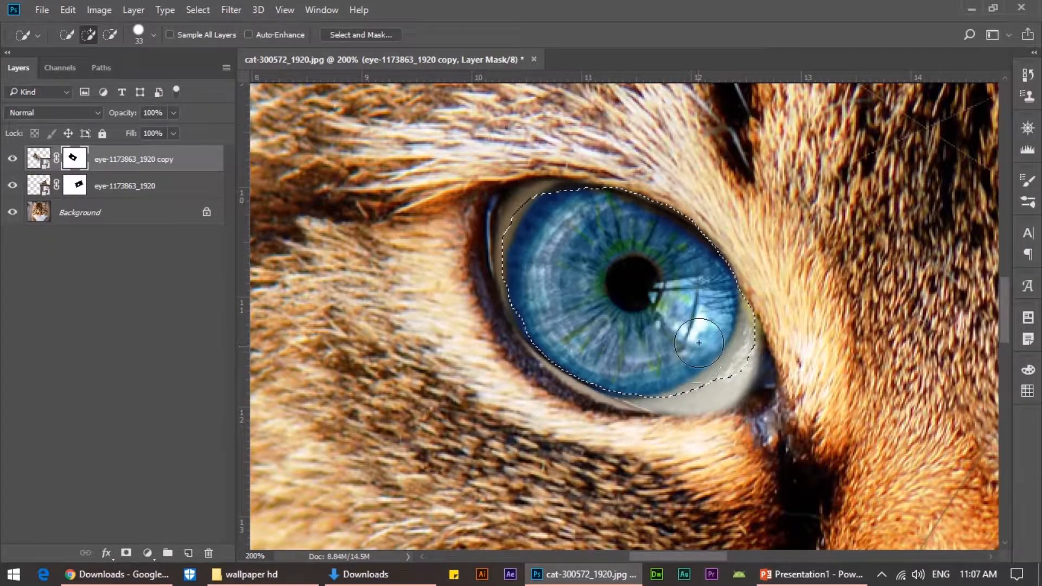
{"action": "key", "text": "b"}
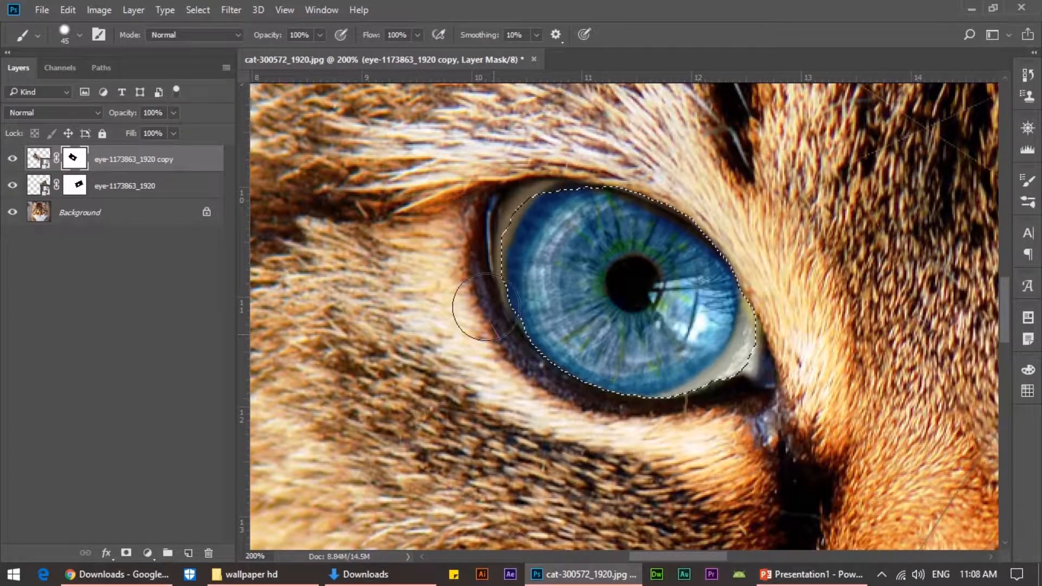
{"action": "mouse_move", "coordinate": [765, 298]}
{"action": "left_mouse_down"}
{"action": "mouse_move", "coordinate": [750, 330]}
{"action": "mouse_move", "coordinate": [650, 194]}
{"action": "mouse_move", "coordinate": [502, 223]}
{"action": "mouse_move", "coordinate": [509, 326]}
{"action": "left_mouse_up"}
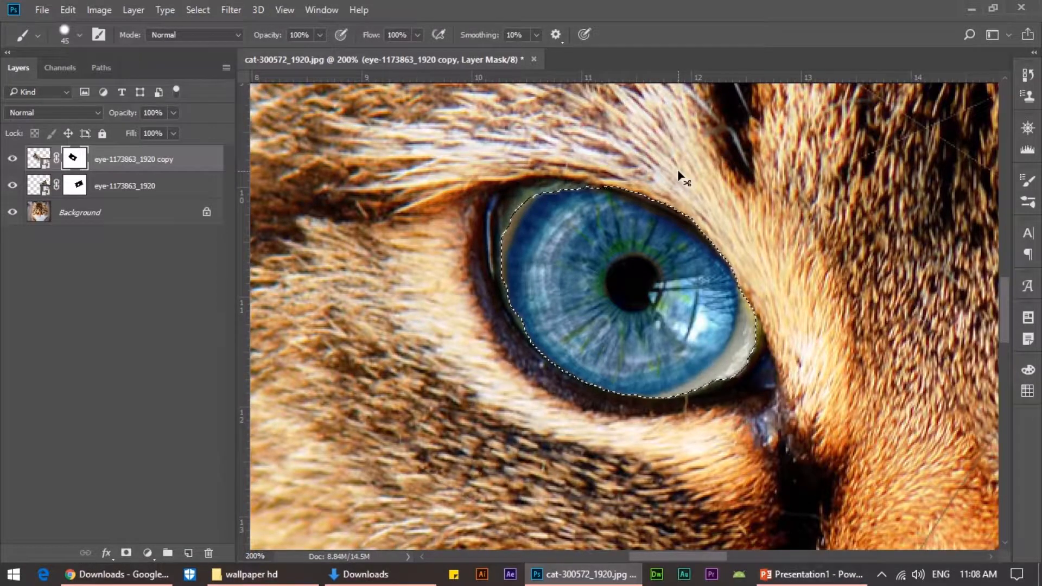
Step: Clear the selection and paint the copied layer's mask to restore the human eye at the upper outer corner
{"action": "key", "text": "ctrl+d"}
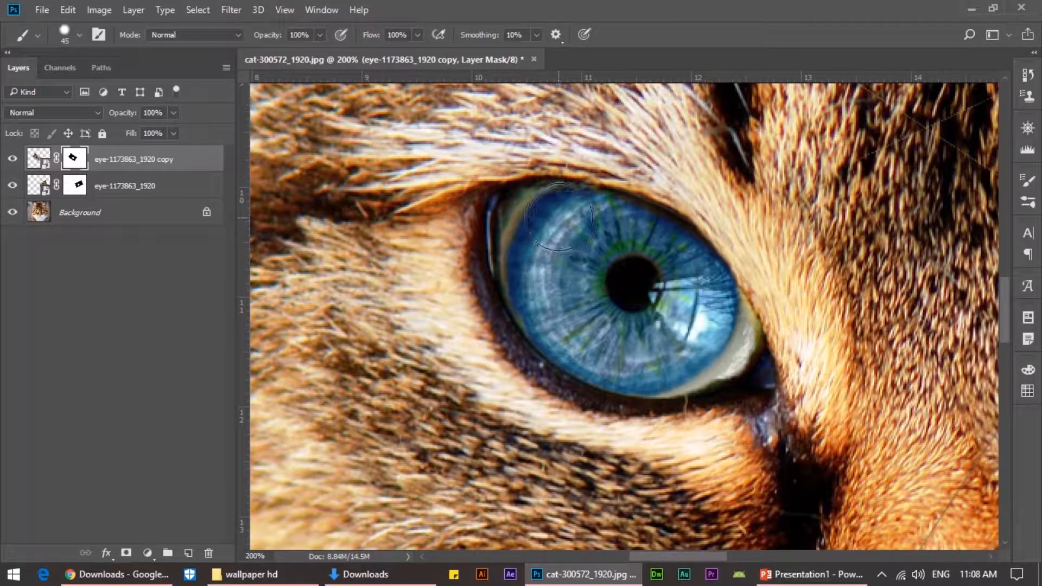
{"action": "left_click_drag", "start_coordinate": [555, 213], "coordinate": [537, 229]}
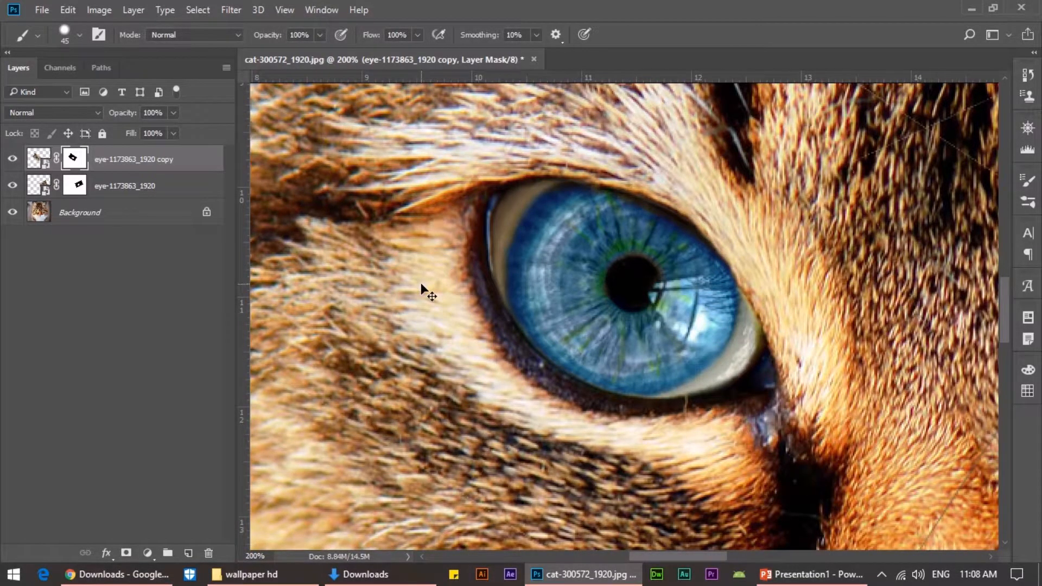
{"action": "key", "text": "ctrl+0"}
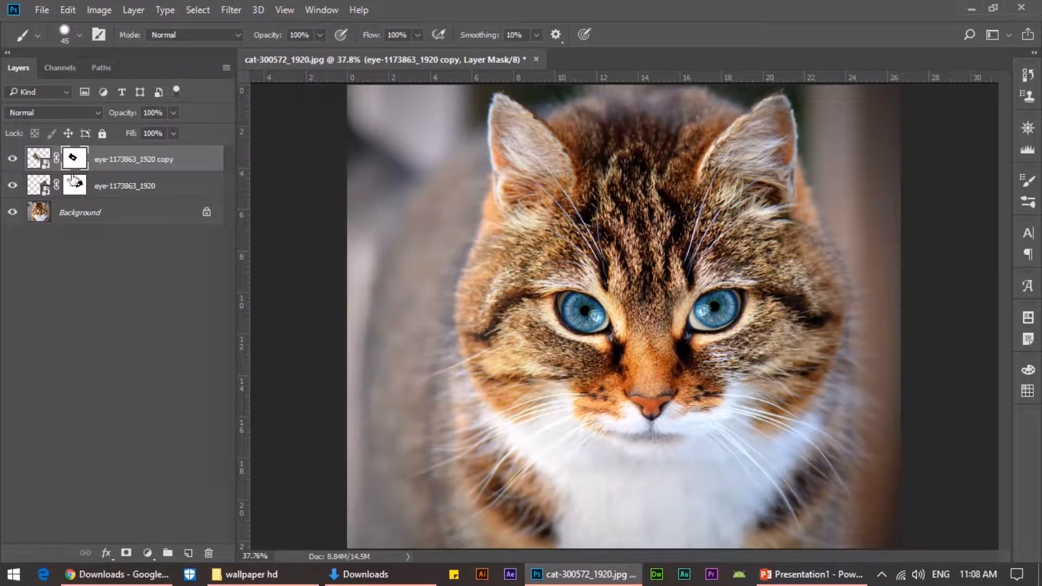
Step: Toggle the eye layers' visibility to compare the result, and select the original eye layer's mask
{"action": "left_click", "coordinate": [12, 159]}
{"action": "left_click", "coordinate": [12, 160]}
{"action": "left_click", "coordinate": [13, 187]}
{"action": "left_click", "coordinate": [77, 186]}
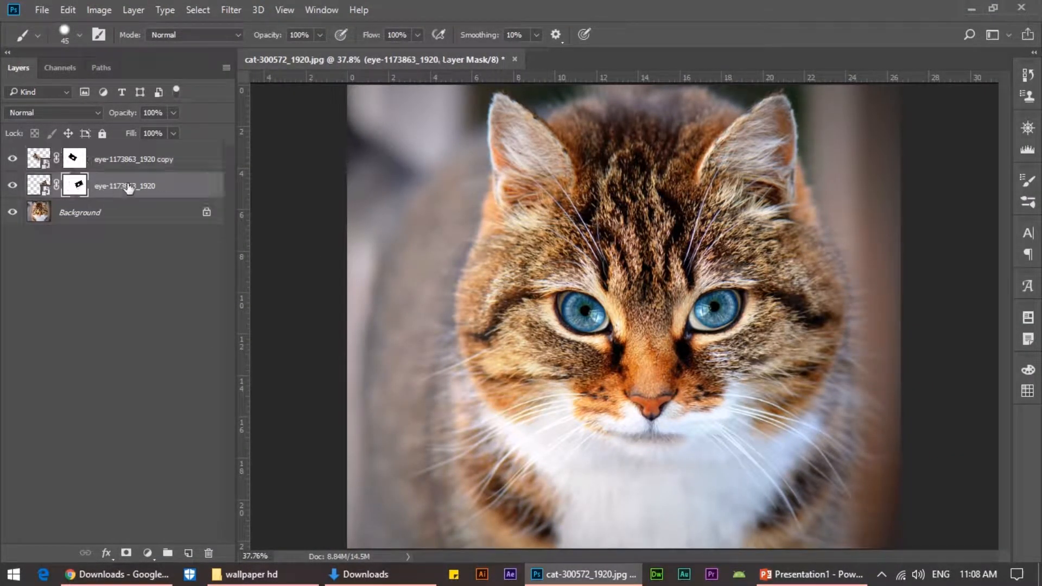
Step: Rotate the original eye layer by about -2.4° around the centre of its pupil
{"action": "key", "text": "v"}
{"action": "key", "text": "ctrl+plus"}
{"action": "key", "text": "ctrl+plus"}
{"action": "key", "text": "ctrl+plus"}
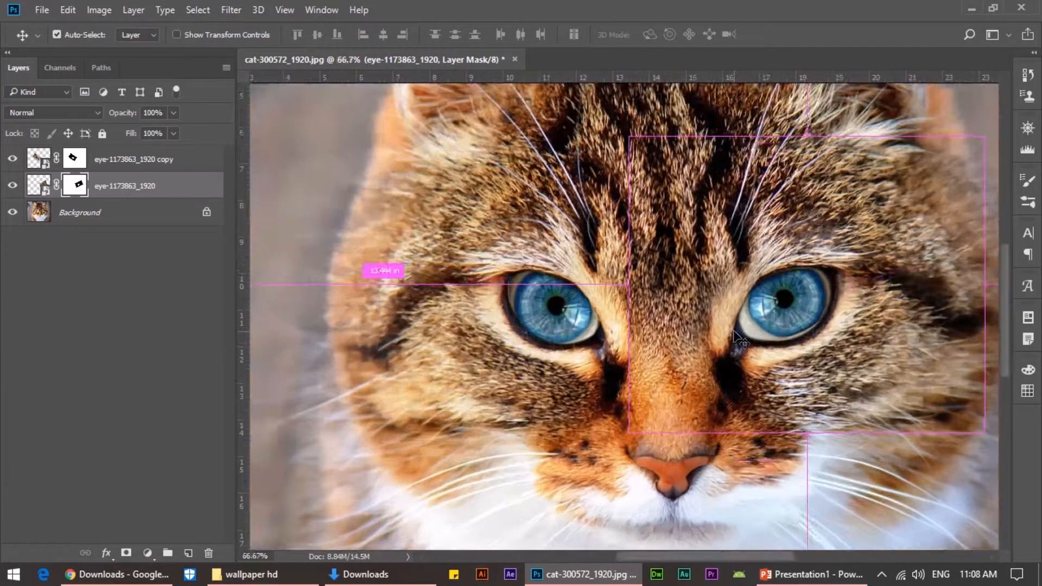
{"action": "left_click_drag", "start_coordinate": [639, 555], "coordinate": [664, 554]}
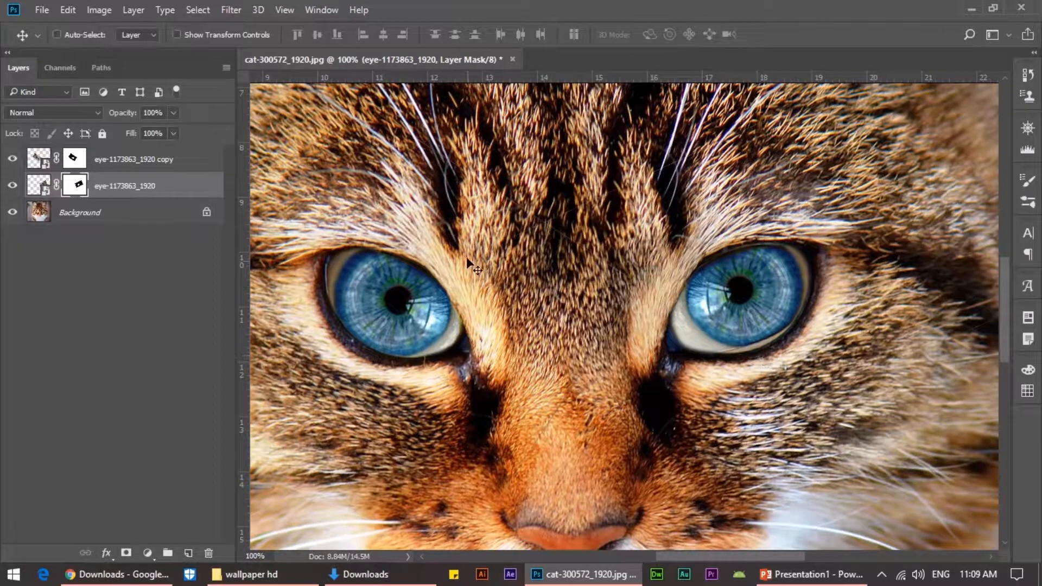
{"action": "key", "text": "ctrl+t"}
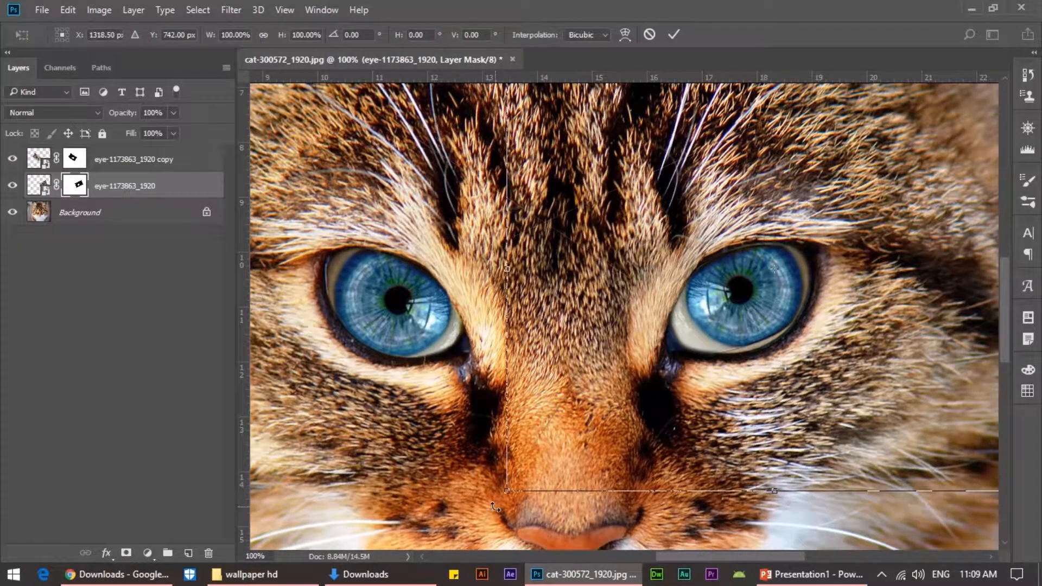
{"action": "left_click_drag", "start_coordinate": [775, 267], "coordinate": [740, 293]}
{"action": "left_click_drag", "start_coordinate": [492, 505], "coordinate": [500, 515]}
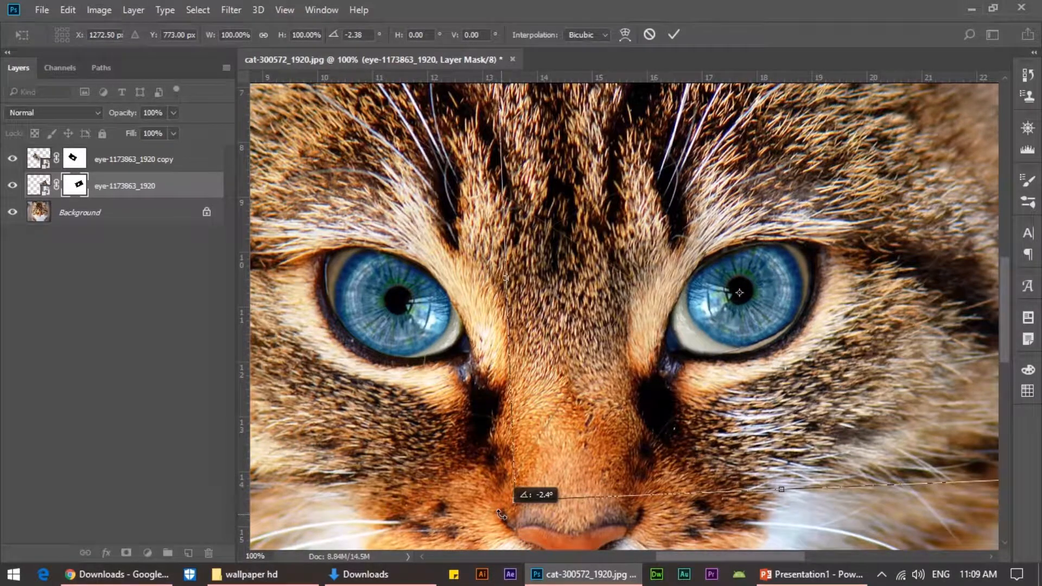
{"action": "key", "text": "Return"}
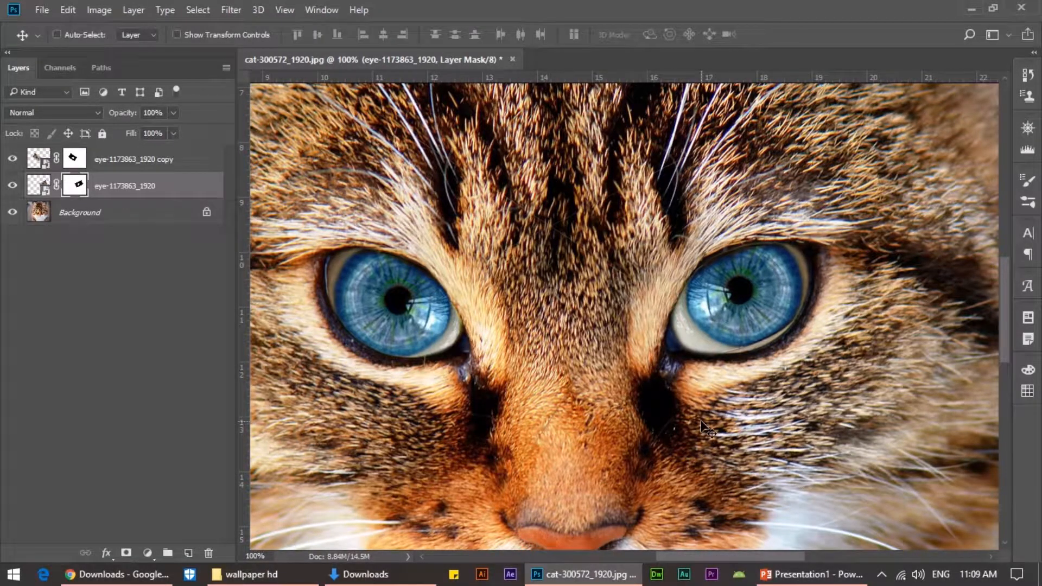
Step: Paint the original eye layer's mask with the 45 px brush to refine the human eye's lower and inner edge
{"action": "key", "text": "b"}
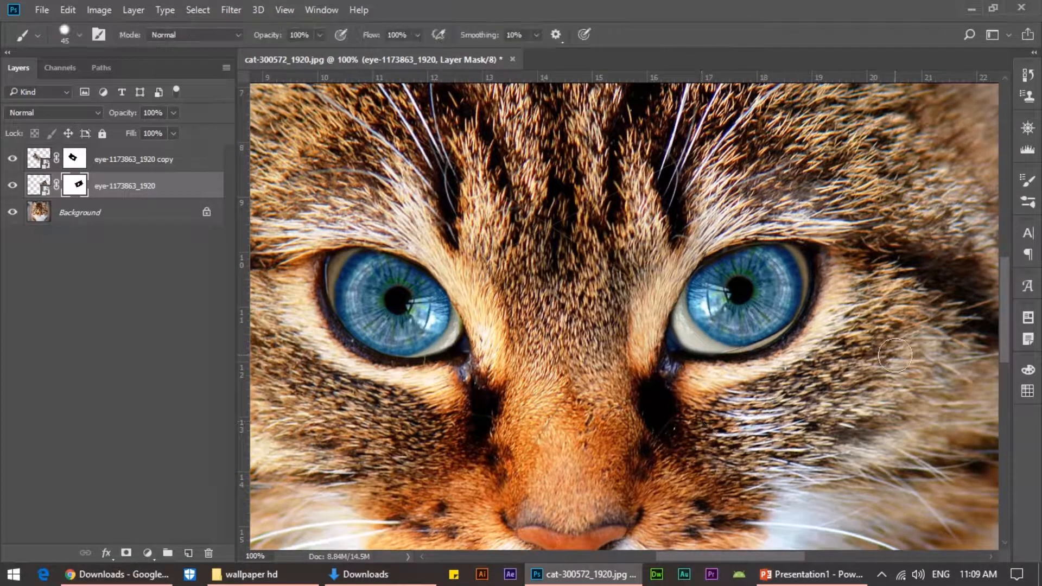
{"action": "key", "text": "ctrl+plus"}
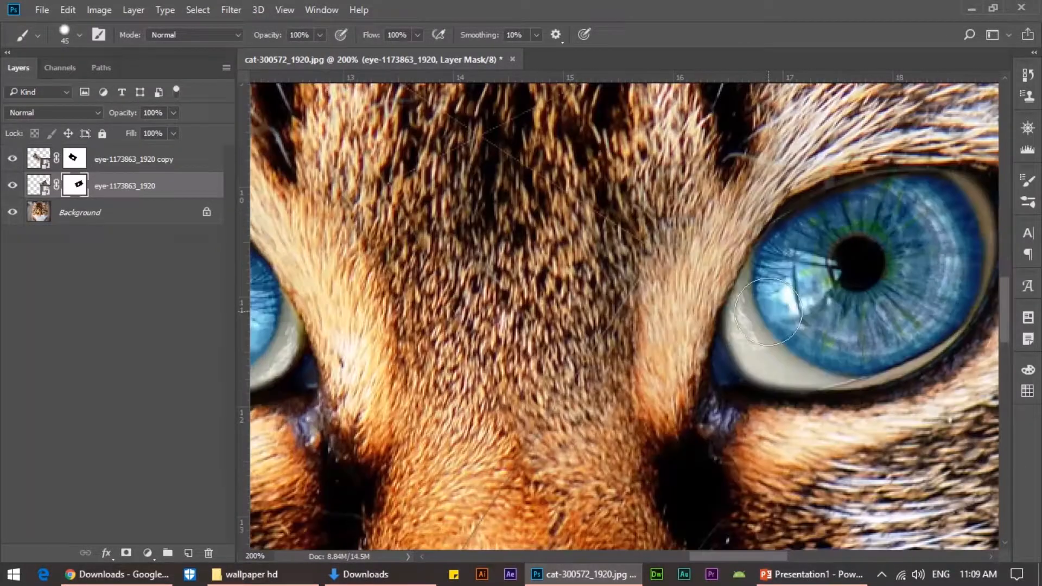
{"action": "left_click_drag", "start_coordinate": [721, 560], "coordinate": [753, 558]}
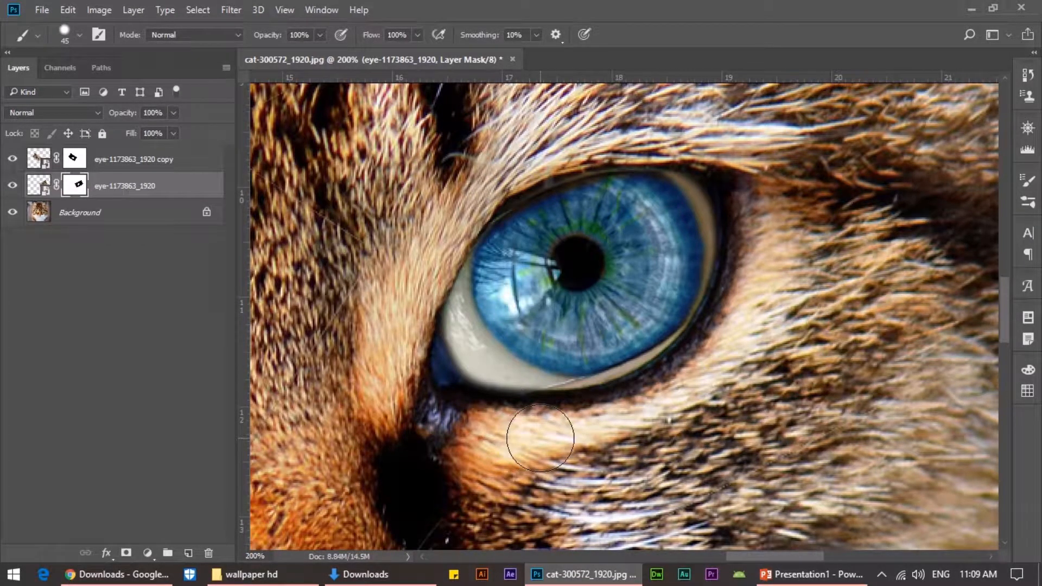
{"action": "mouse_move", "coordinate": [523, 433]}
{"action": "left_mouse_down"}
{"action": "mouse_move", "coordinate": [426, 376]}
{"action": "mouse_move", "coordinate": [408, 338]}
{"action": "mouse_move", "coordinate": [460, 393]}
{"action": "mouse_move", "coordinate": [423, 359]}
{"action": "mouse_move", "coordinate": [420, 346]}
{"action": "mouse_move", "coordinate": [438, 370]}
{"action": "mouse_move", "coordinate": [424, 307]}
{"action": "mouse_move", "coordinate": [424, 341]}
{"action": "mouse_move", "coordinate": [480, 409]}
{"action": "mouse_move", "coordinate": [510, 321]}
{"action": "mouse_move", "coordinate": [487, 326]}
{"action": "mouse_move", "coordinate": [483, 316]}
{"action": "mouse_move", "coordinate": [504, 307]}
{"action": "mouse_move", "coordinate": [508, 334]}
{"action": "mouse_move", "coordinate": [492, 332]}
{"action": "mouse_move", "coordinate": [502, 345]}
{"action": "mouse_move", "coordinate": [521, 344]}
{"action": "mouse_move", "coordinate": [576, 385]}
{"action": "left_mouse_up"}
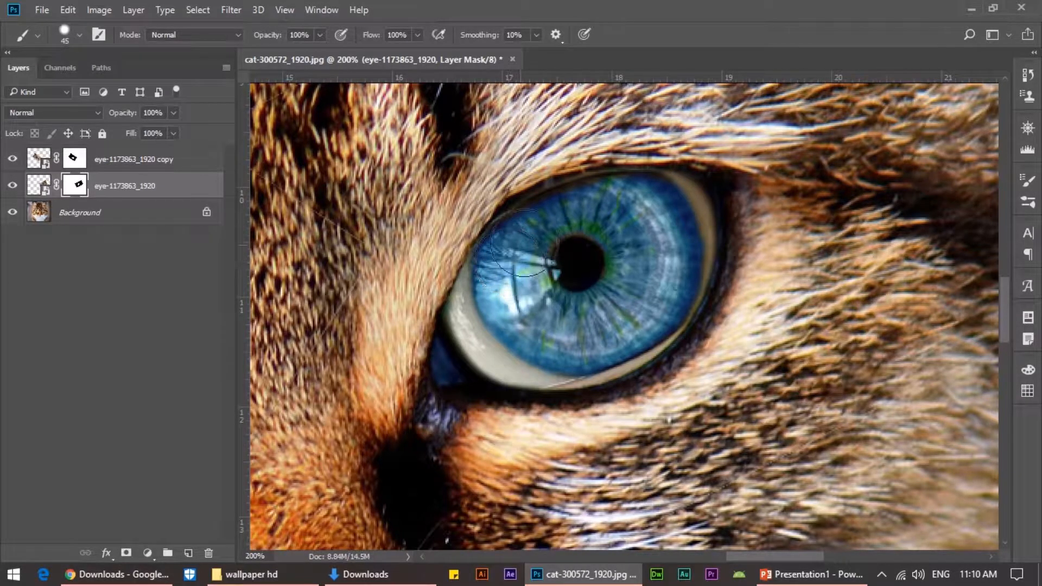
Step: Group the original eye layer and its copy together
{"action": "key", "text": "ctrl+0"}
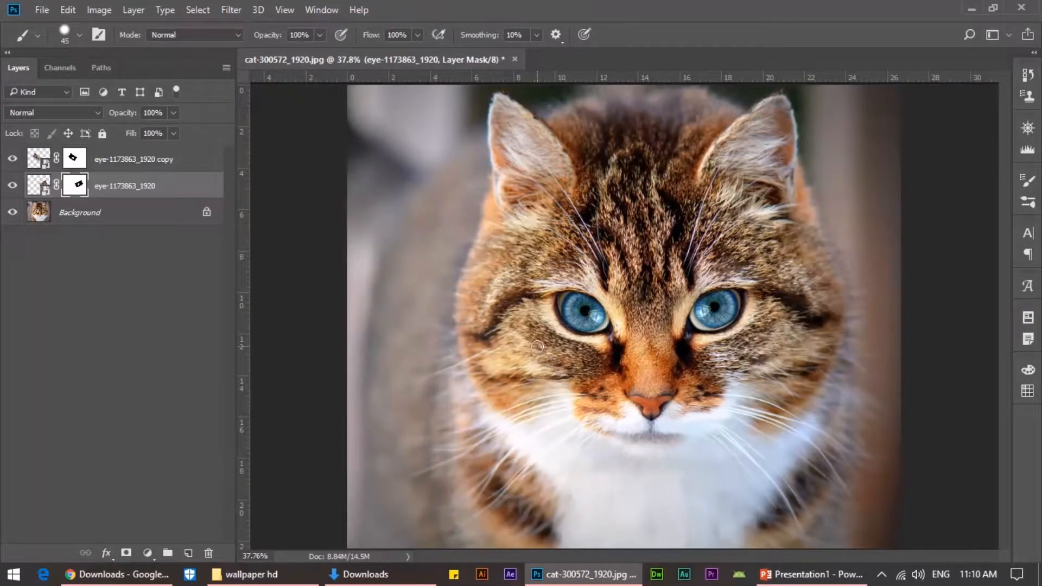
{"action": "key", "text": "v"}
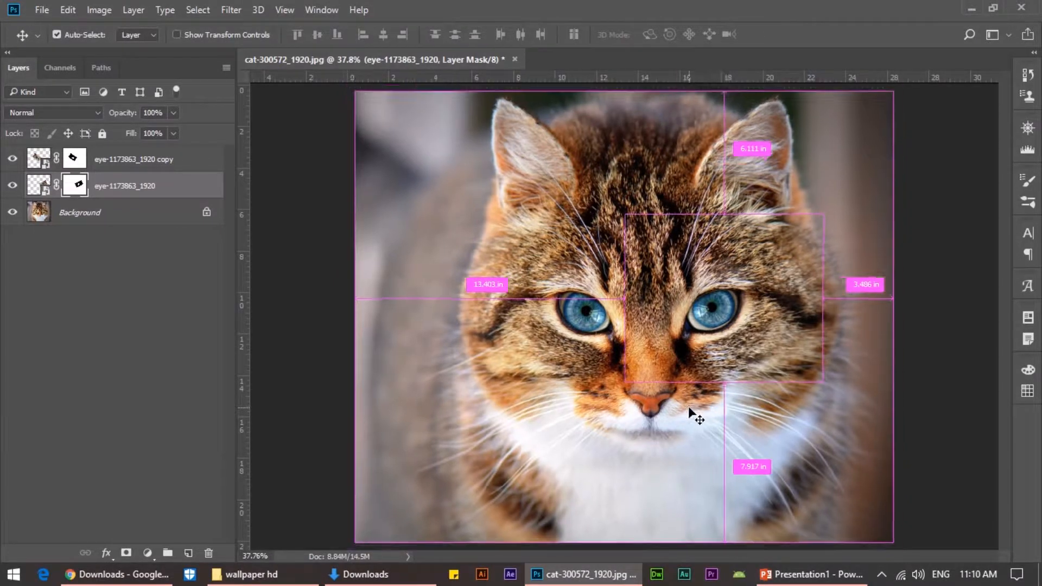
{"action": "key", "text": "ctrl+minus"}
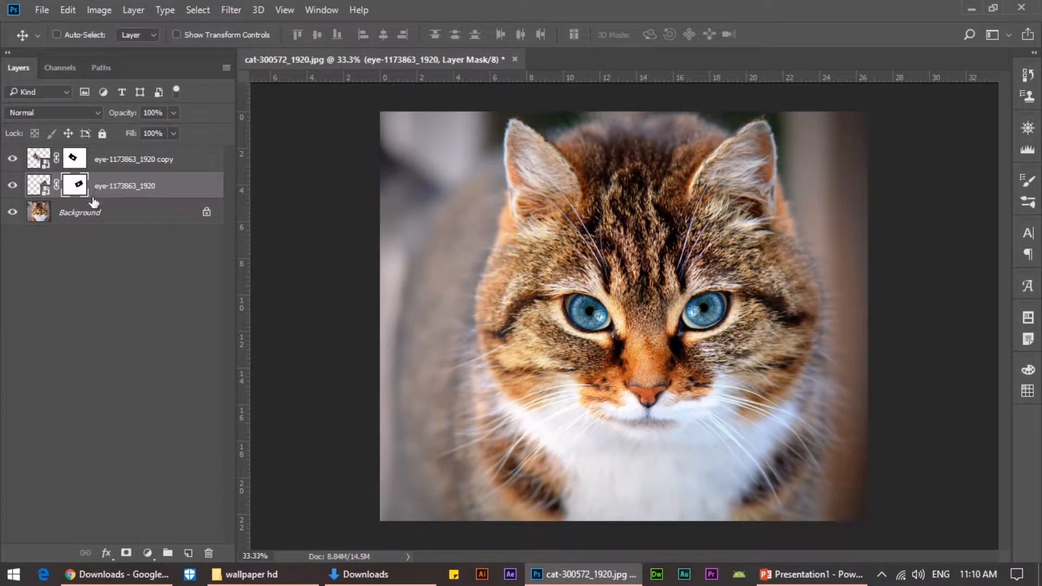
{"action": "left_click", "coordinate": [139, 160], "text": "ctrl"}
{"action": "key", "text": "ctrl+g"}
Step: Add a Curves adjustment with an S-shaped contrast curve directly above the Background layer and clip it to that layer
{"action": "left_click", "coordinate": [133, 179]}
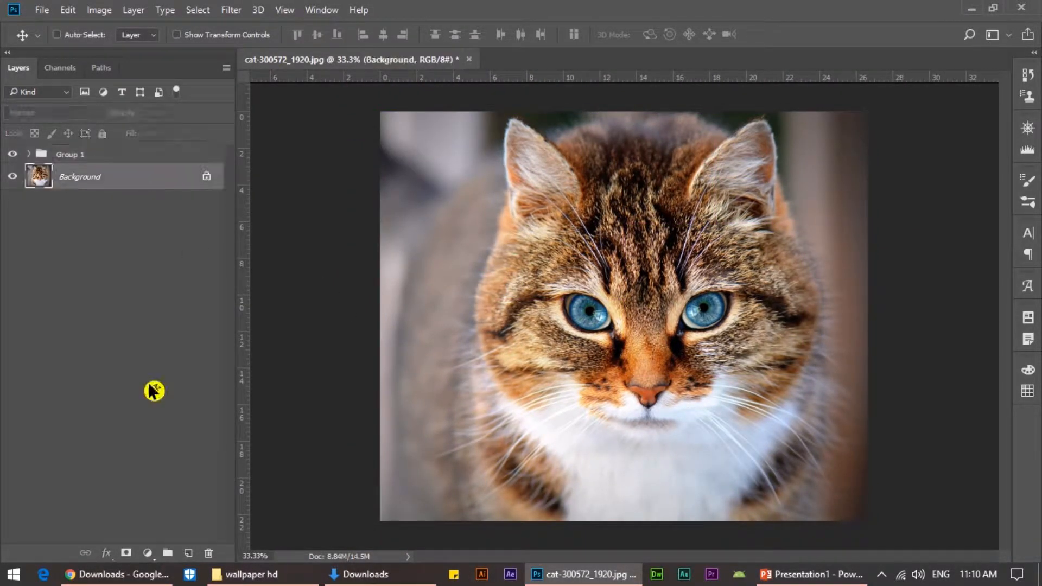
{"action": "left_click", "coordinate": [147, 553]}
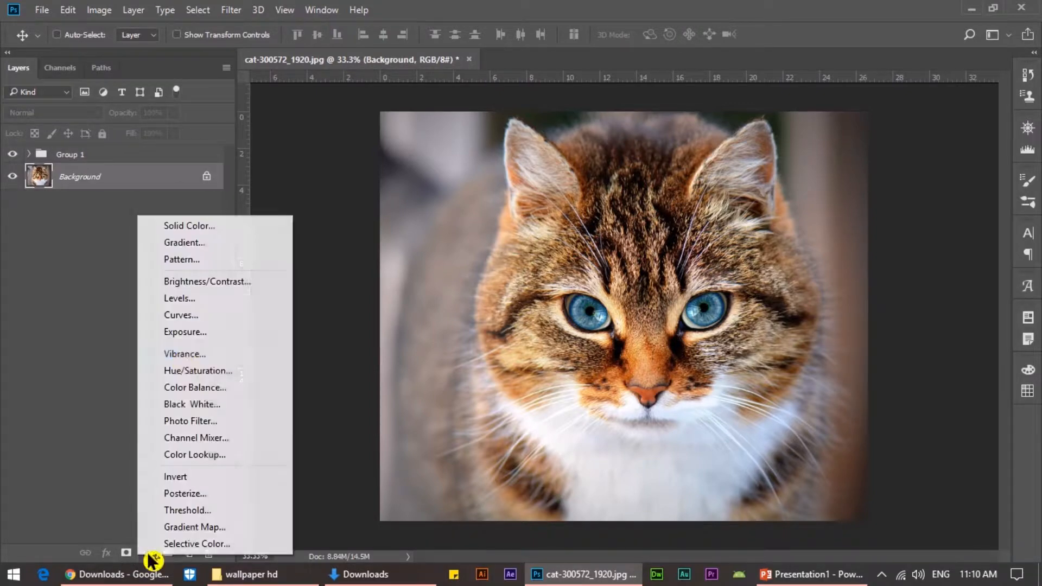
{"action": "left_click", "coordinate": [197, 313]}
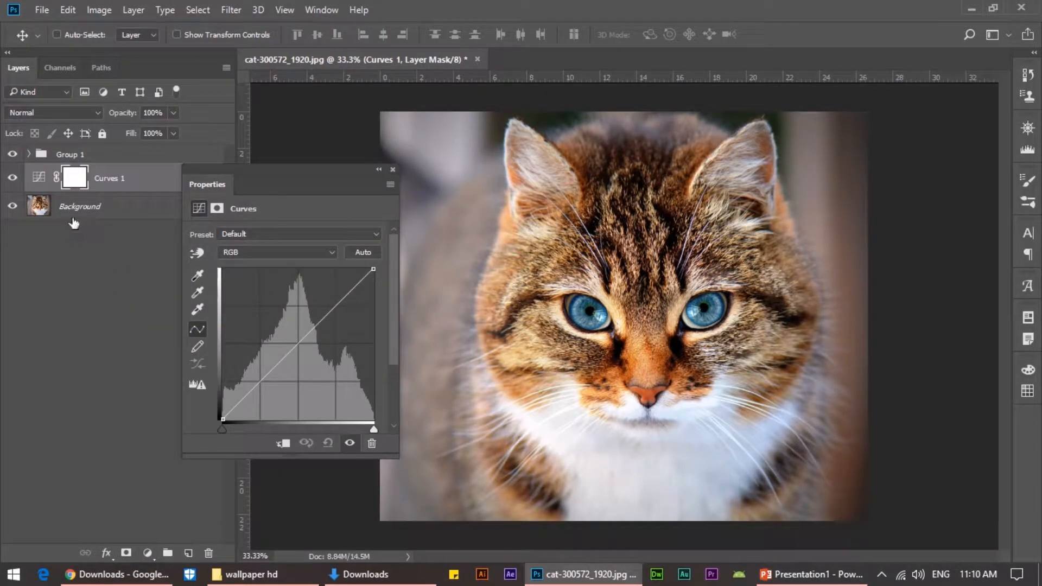
{"action": "left_click", "coordinate": [198, 252]}
{"action": "left_click_drag", "start_coordinate": [641, 333], "coordinate": [642, 320]}
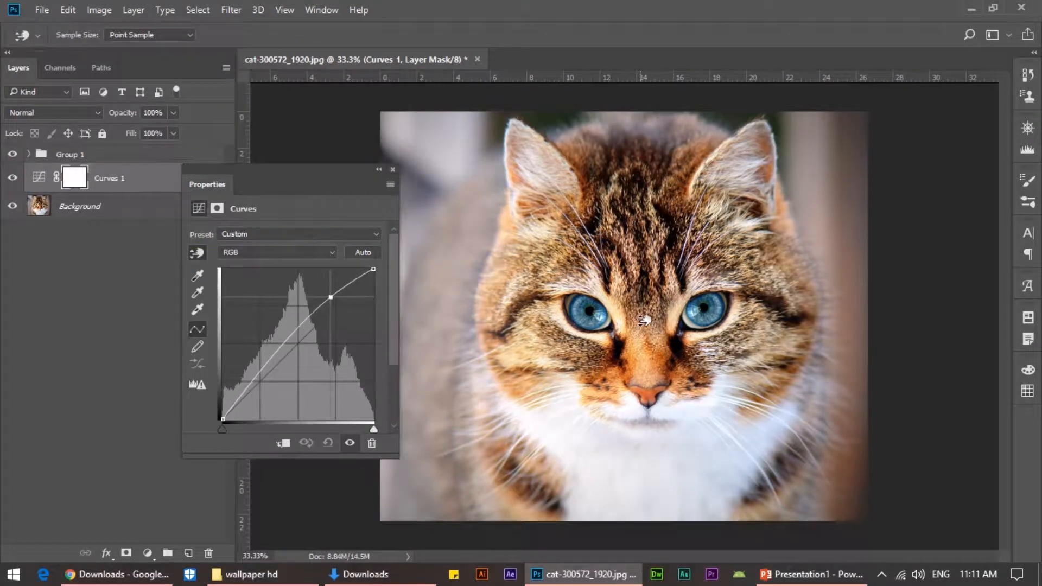
{"action": "left_click_drag", "start_coordinate": [425, 178], "coordinate": [420, 211]}
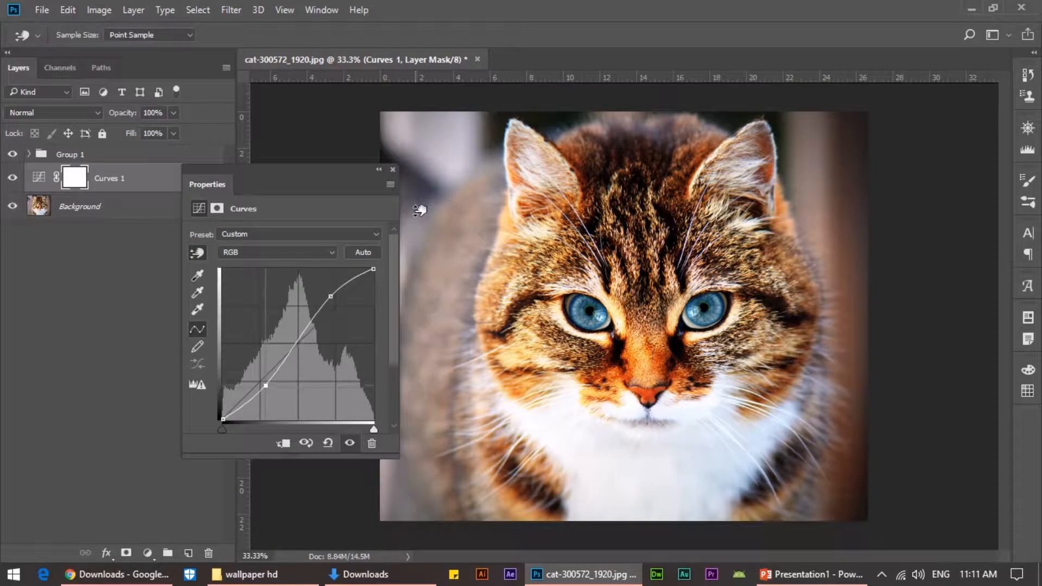
{"action": "left_click", "coordinate": [392, 169]}
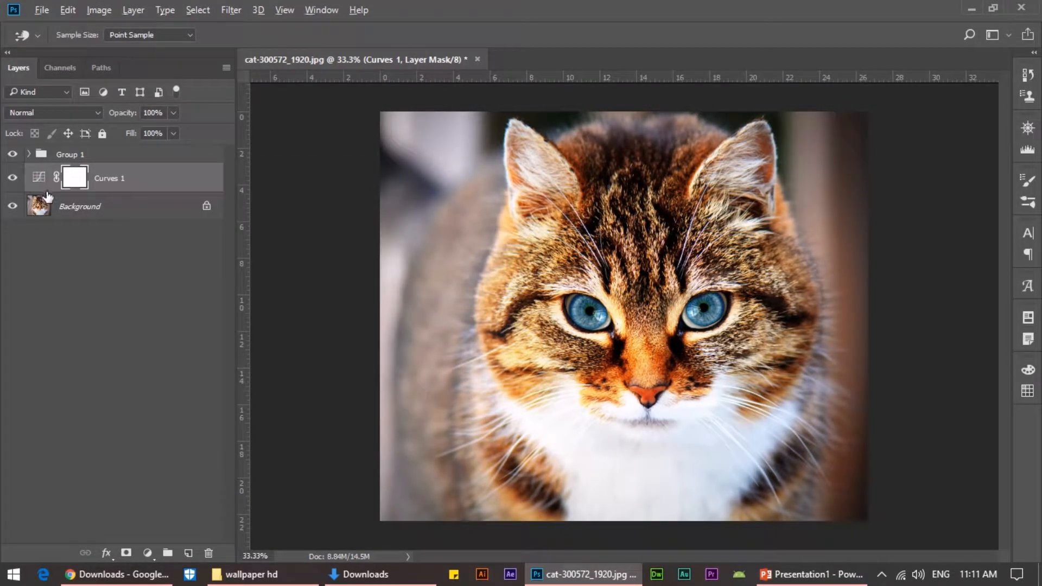
{"action": "left_click", "coordinate": [47, 190], "text": "alt"}
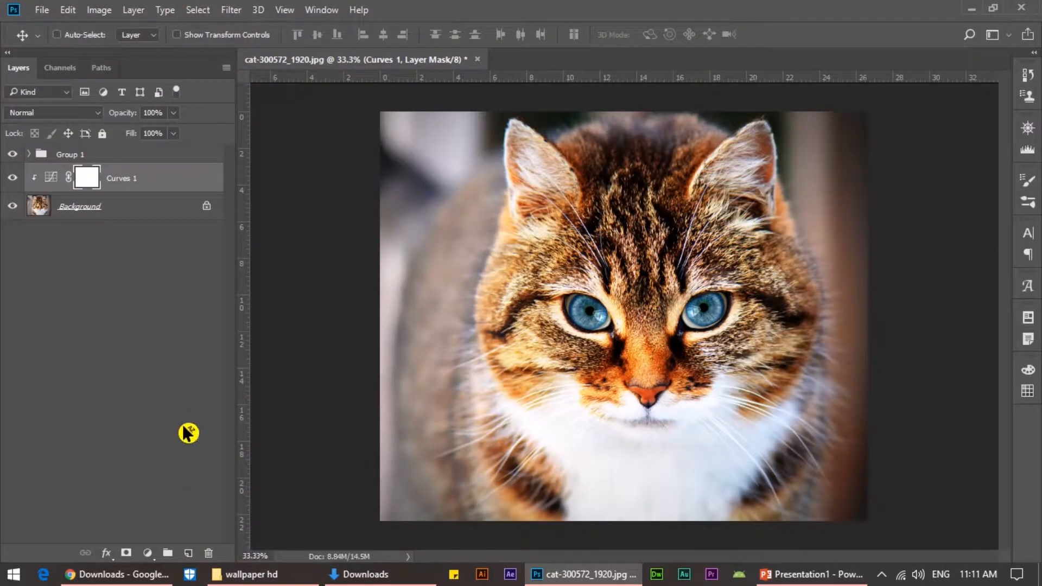
Step: Create a new empty layer, unlock the Background layer, and place the empty layer beneath it
{"action": "left_click", "coordinate": [187, 554]}
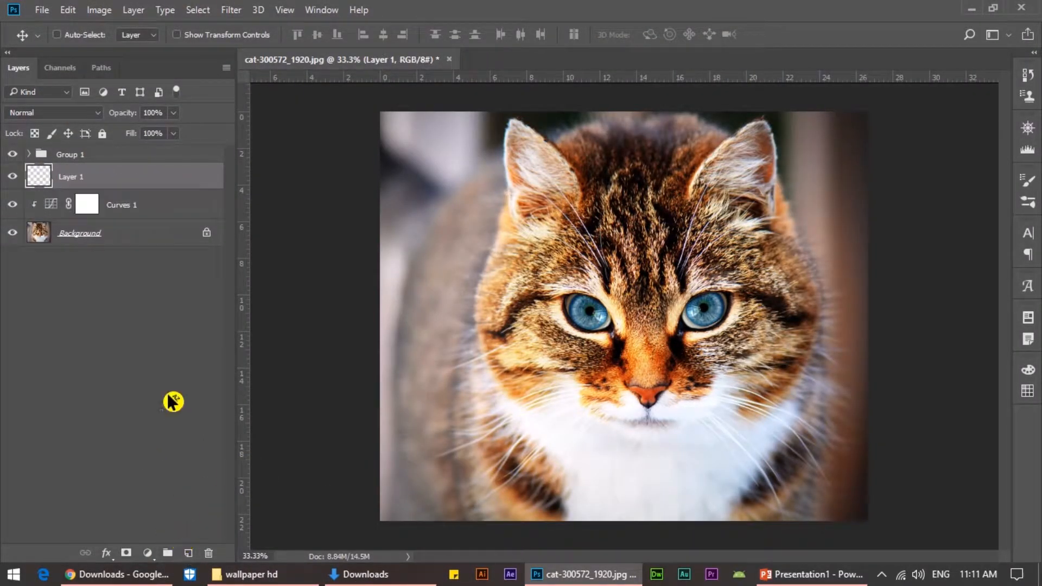
{"action": "left_click_drag", "start_coordinate": [122, 185], "coordinate": [167, 244]}
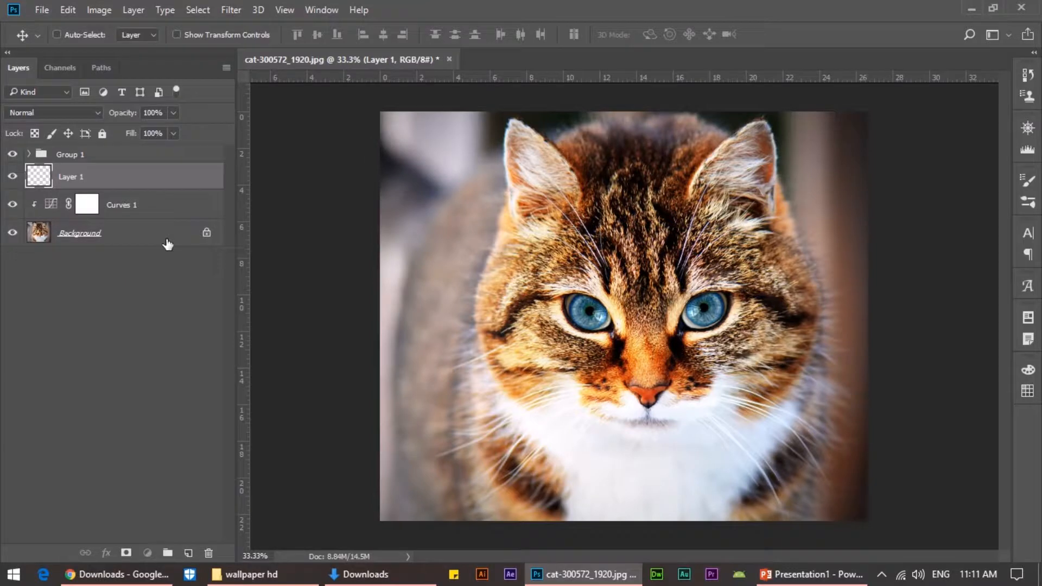
{"action": "left_click", "coordinate": [206, 237]}
{"action": "left_click_drag", "start_coordinate": [154, 182], "coordinate": [123, 259]}
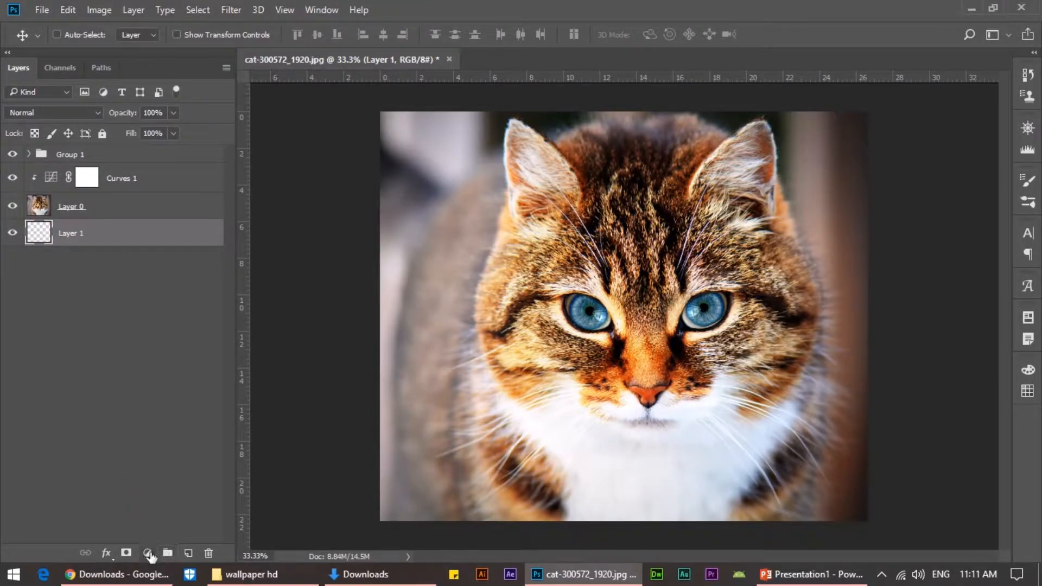
Step: Add a Solid Color fill beneath the cat photo, using the blue sampled from the cat's iris
{"action": "left_click", "coordinate": [148, 554]}
{"action": "left_click", "coordinate": [184, 222]}
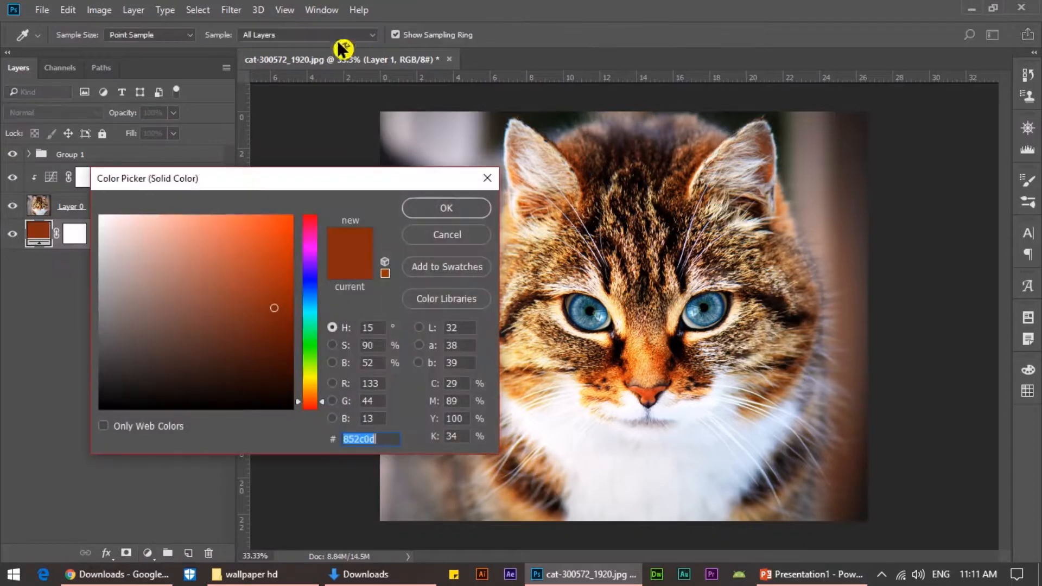
{"action": "left_click", "coordinate": [606, 304]}
{"action": "left_click", "coordinate": [415, 210]}
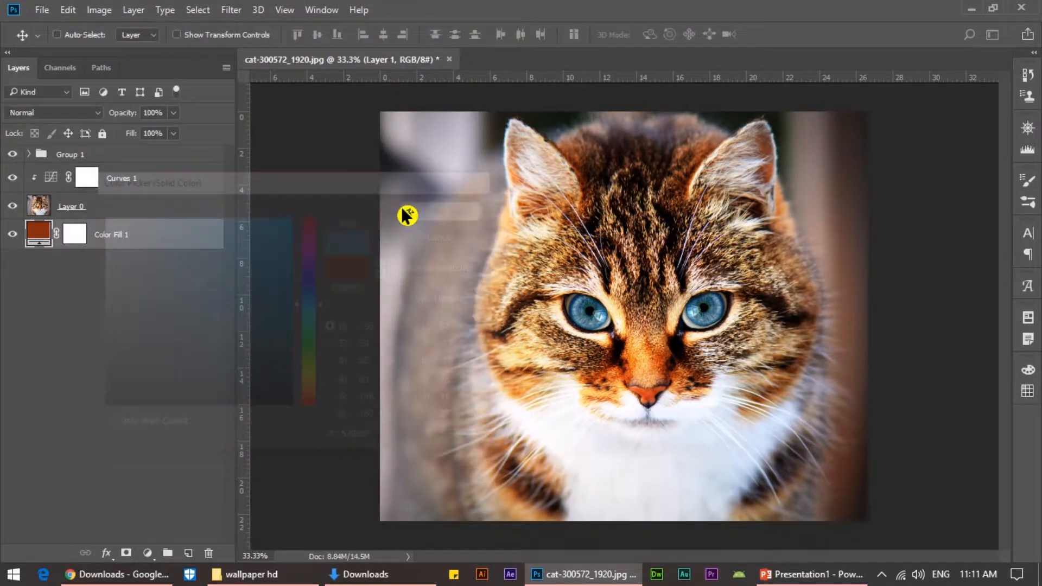
Step: Add a mask to Layer 0 and paint it with a 432 px brush to hide the backdrop on both sides of the cat
{"action": "left_click", "coordinate": [34, 211]}
{"action": "left_click", "coordinate": [127, 553]}
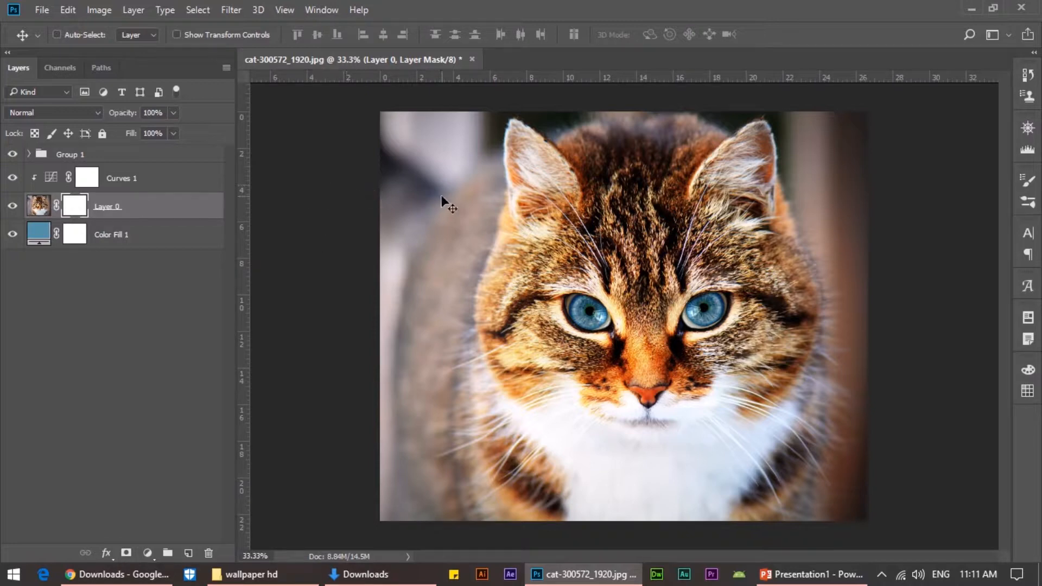
{"action": "key", "text": "b"}
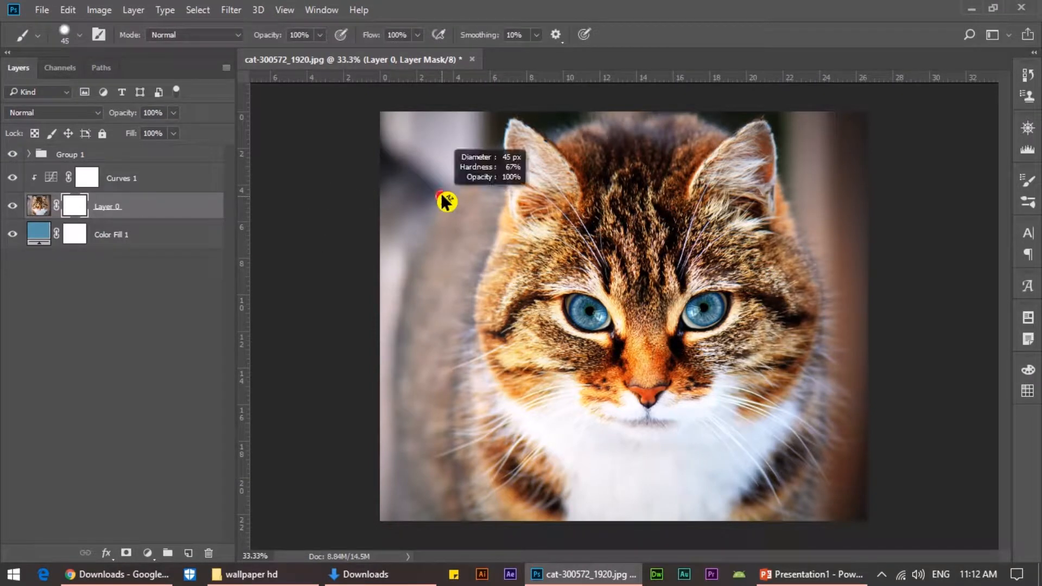
{"action": "mouse_move", "coordinate": [464, 223]}
{"action": "left_mouse_down"}
{"action": "mouse_move", "coordinate": [533, 231]}
{"action": "mouse_move", "coordinate": [488, 234]}
{"action": "left_mouse_up"}
{"action": "mouse_move", "coordinate": [488, 234]}
{"action": "left_mouse_down"}
{"action": "mouse_move", "coordinate": [485, 302]}
{"action": "mouse_move", "coordinate": [474, 130]}
{"action": "left_mouse_up"}
{"action": "mouse_move", "coordinate": [442, 244]}
{"action": "left_mouse_down"}
{"action": "mouse_move", "coordinate": [426, 217]}
{"action": "mouse_move", "coordinate": [434, 183]}
{"action": "left_mouse_up"}
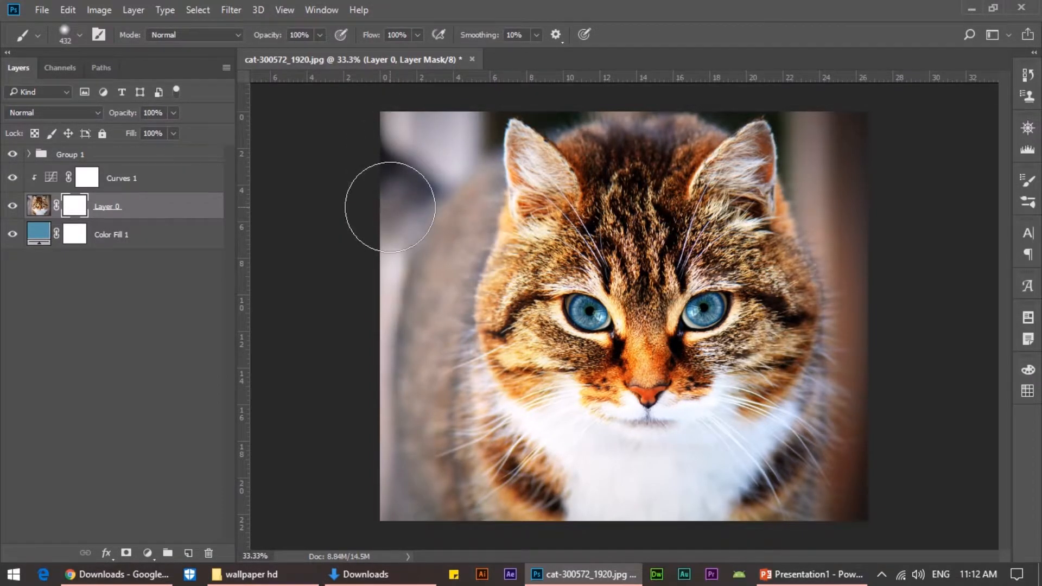
{"action": "mouse_move", "coordinate": [396, 152]}
{"action": "left_mouse_down"}
{"action": "mouse_move", "coordinate": [372, 137]}
{"action": "mouse_move", "coordinate": [428, 118]}
{"action": "mouse_move", "coordinate": [374, 179]}
{"action": "left_mouse_up"}
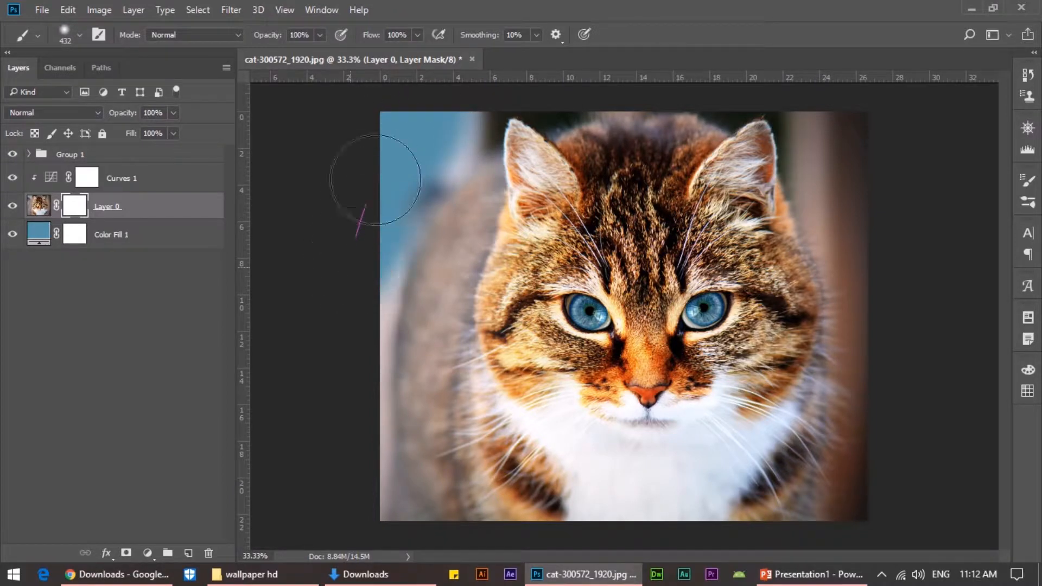
{"action": "mouse_move", "coordinate": [338, 326]}
{"action": "left_mouse_down"}
{"action": "mouse_move", "coordinate": [325, 396]}
{"action": "mouse_move", "coordinate": [394, 179]}
{"action": "mouse_move", "coordinate": [451, 119]}
{"action": "left_mouse_up"}
{"action": "mouse_move", "coordinate": [888, 151]}
{"action": "left_mouse_down"}
{"action": "mouse_move", "coordinate": [902, 189]}
{"action": "mouse_move", "coordinate": [844, 123]}
{"action": "mouse_move", "coordinate": [835, 171]}
{"action": "mouse_move", "coordinate": [861, 209]}
{"action": "mouse_move", "coordinate": [833, 159]}
{"action": "mouse_move", "coordinate": [877, 245]}
{"action": "mouse_move", "coordinate": [892, 364]}
{"action": "mouse_move", "coordinate": [871, 524]}
{"action": "mouse_move", "coordinate": [891, 432]}
{"action": "left_mouse_up"}
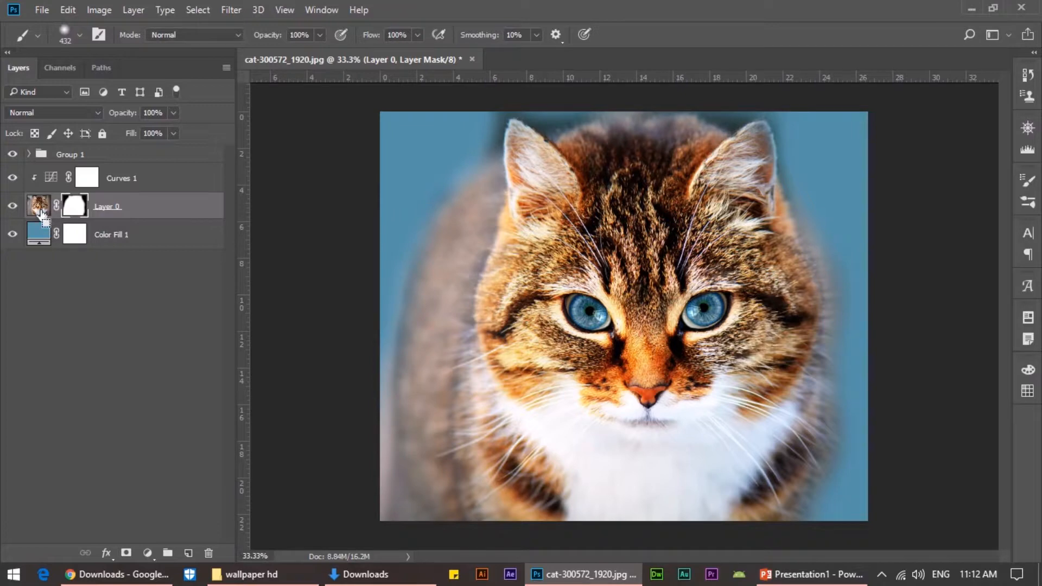
Step: Duplicate the masked Layer 0 and place the original, with its mask deleted, beneath the blue color fill
{"action": "key", "text": "ctrl+j"}
{"action": "mouse_move", "coordinate": [38, 189]}
{"action": "left_mouse_down"}
{"action": "mouse_move", "coordinate": [41, 214]}
{"action": "mouse_move", "coordinate": [44, 175]}
{"action": "left_mouse_up"}
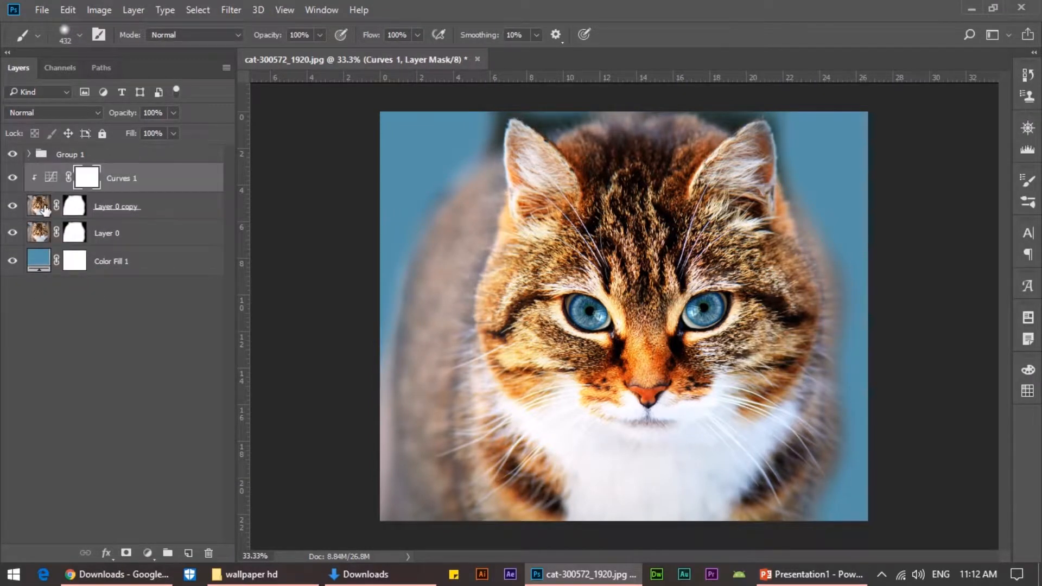
{"action": "left_click_drag", "start_coordinate": [38, 247], "coordinate": [35, 298]}
{"action": "right_click", "coordinate": [74, 261]}
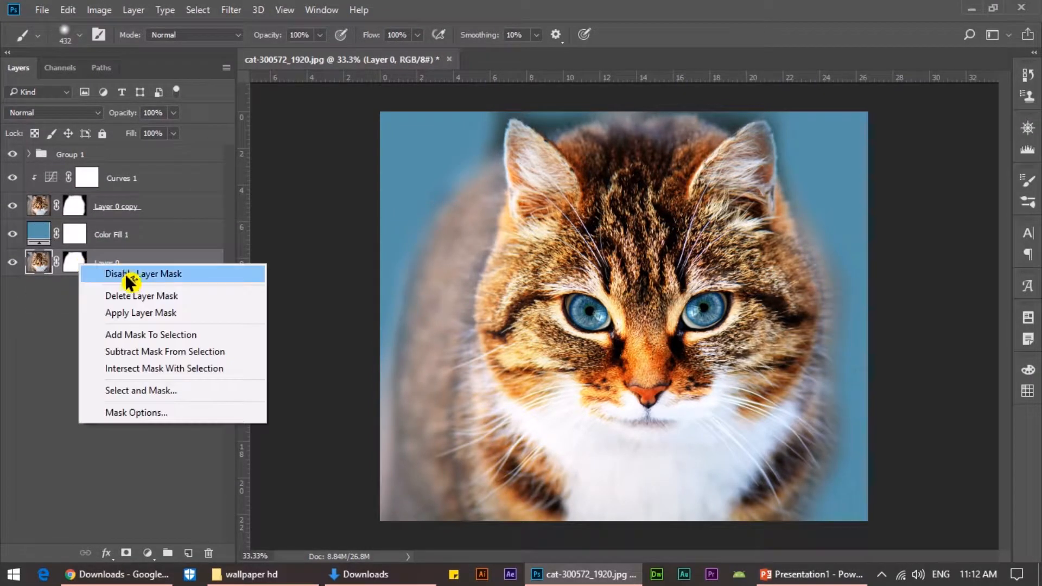
{"action": "left_click", "coordinate": [130, 295]}
Step: Set the blue color fill layer's opacity to 45% and select the mask of Layer 0 copy
{"action": "left_click", "coordinate": [31, 235]}
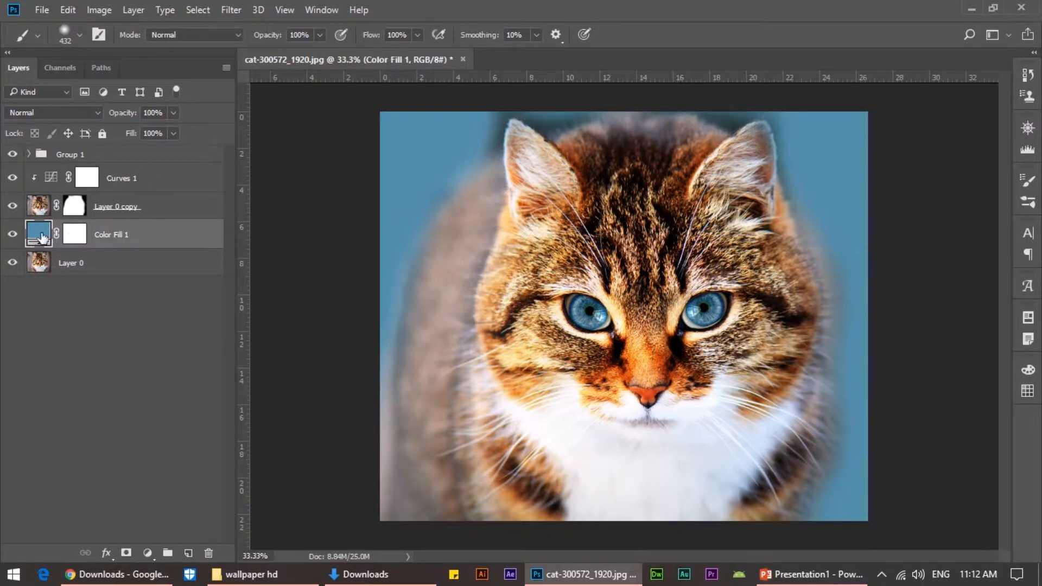
{"action": "left_click", "coordinate": [173, 113]}
{"action": "left_click_drag", "start_coordinate": [149, 132], "coordinate": [136, 133]}
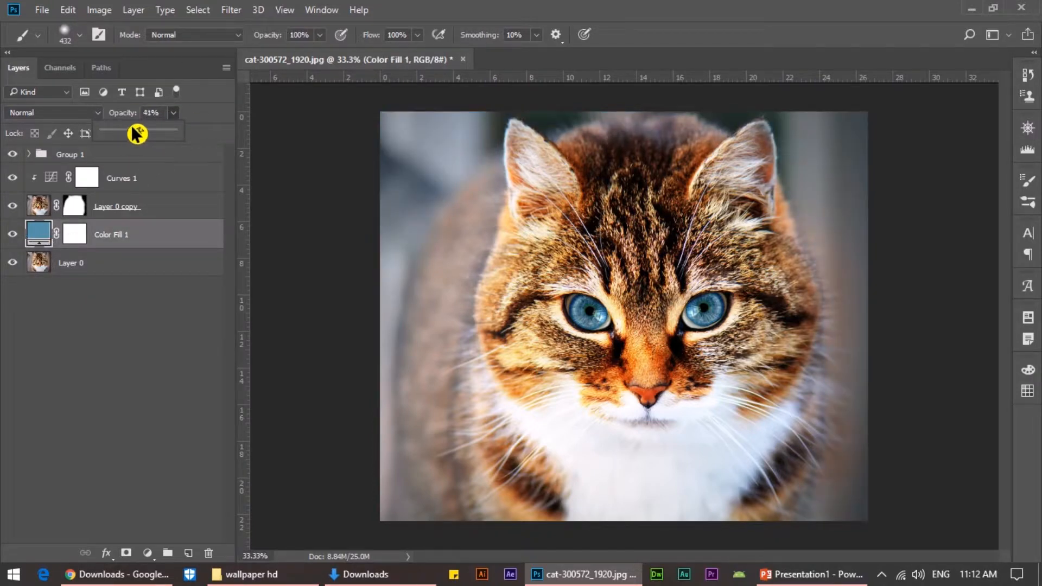
{"action": "left_click", "coordinate": [71, 205]}
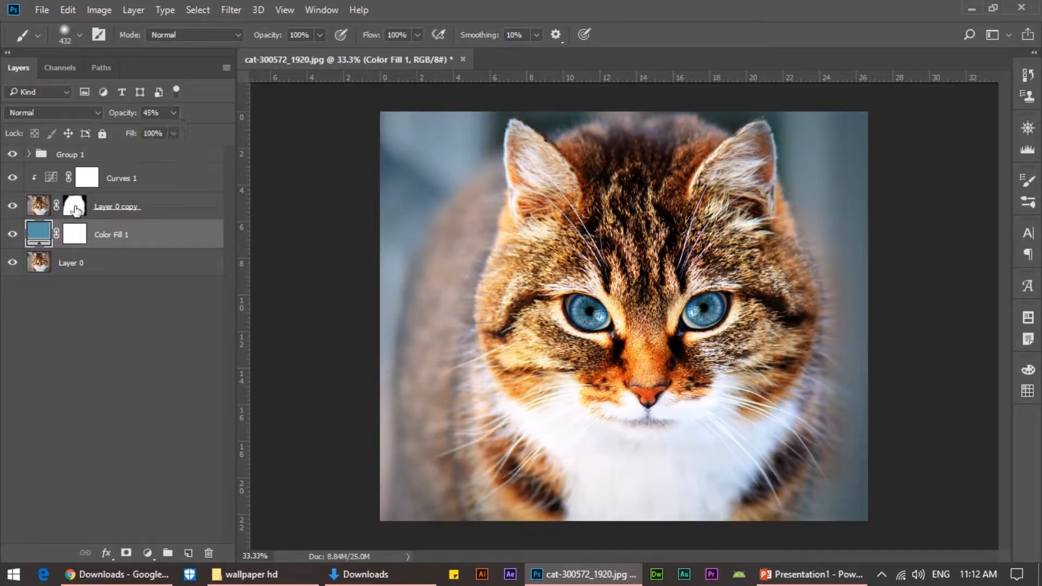
{"action": "left_click", "coordinate": [71, 206]}
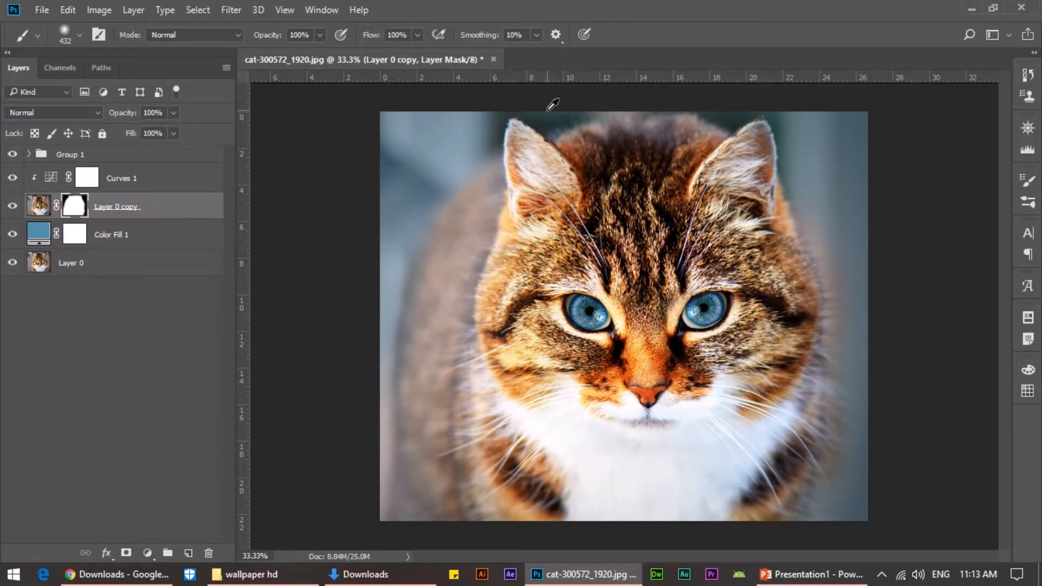
Step: Paint the mask of Layer 0 copy with a 168 px brush along the cat's top edge between and around the ears
{"action": "mouse_move", "coordinate": [580, 137]}
{"action": "left_mouse_down"}
{"action": "mouse_move", "coordinate": [477, 143]}
{"action": "mouse_move", "coordinate": [517, 105]}
{"action": "mouse_move", "coordinate": [558, 114]}
{"action": "mouse_move", "coordinate": [632, 95]}
{"action": "mouse_move", "coordinate": [714, 96]}
{"action": "mouse_move", "coordinate": [732, 108]}
{"action": "mouse_move", "coordinate": [699, 98]}
{"action": "mouse_move", "coordinate": [756, 98]}
{"action": "mouse_move", "coordinate": [718, 123]}
{"action": "mouse_move", "coordinate": [797, 124]}
{"action": "left_mouse_up"}
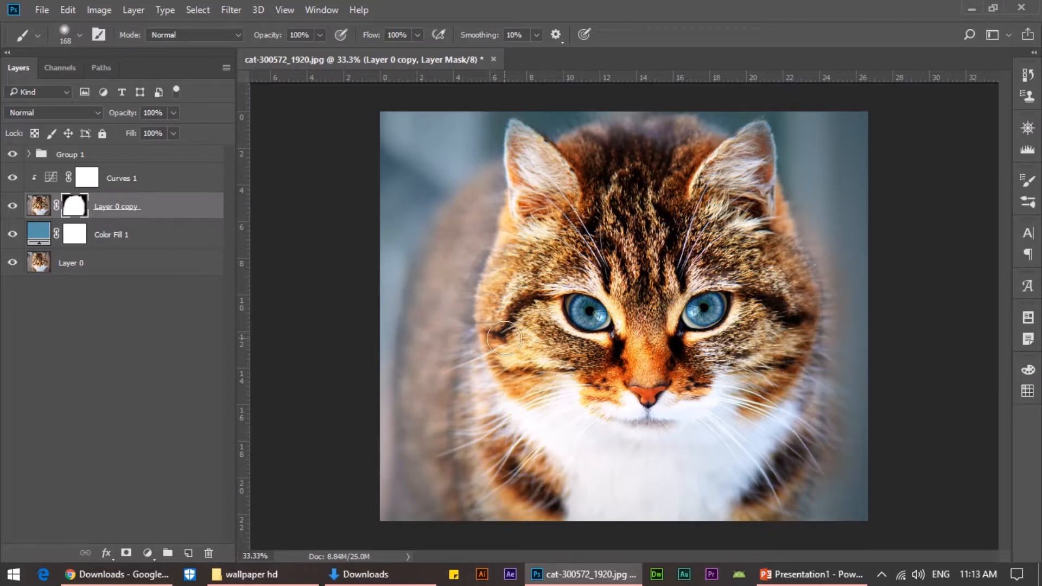
Step: Add a Curves adjustment above Group 1 and pull the curve down from a tone sampled on the cat's iris
{"action": "left_click", "coordinate": [44, 156]}
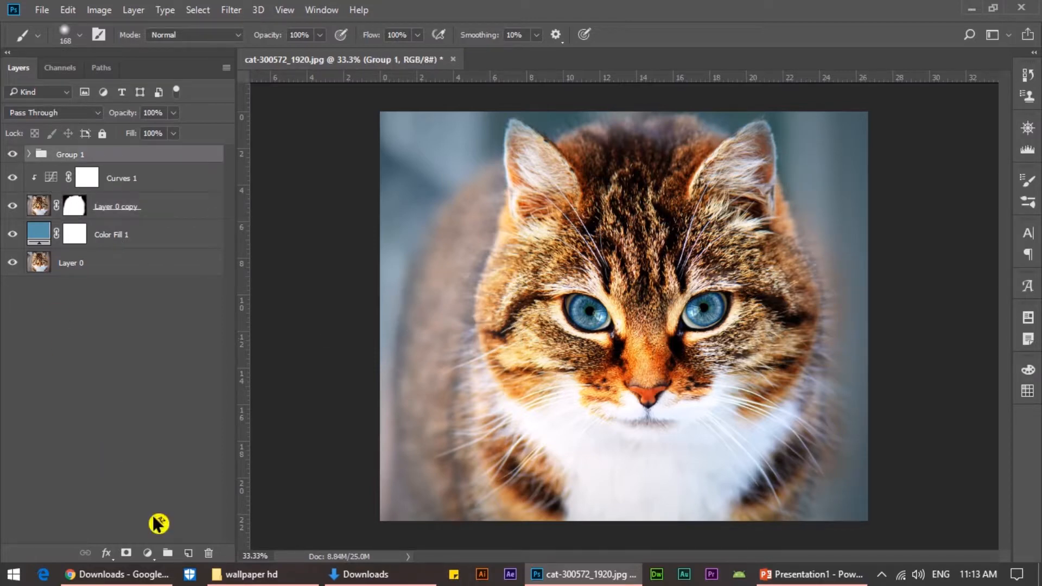
{"action": "left_click", "coordinate": [147, 553]}
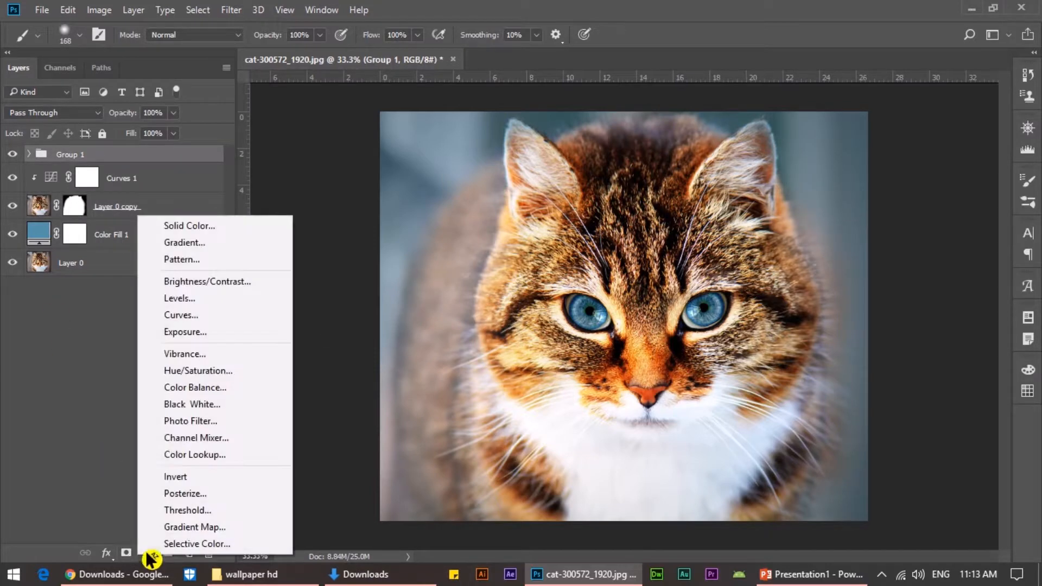
{"action": "left_click", "coordinate": [216, 310]}
{"action": "left_click", "coordinate": [201, 253]}
{"action": "left_click_drag", "start_coordinate": [591, 314], "coordinate": [602, 326]}
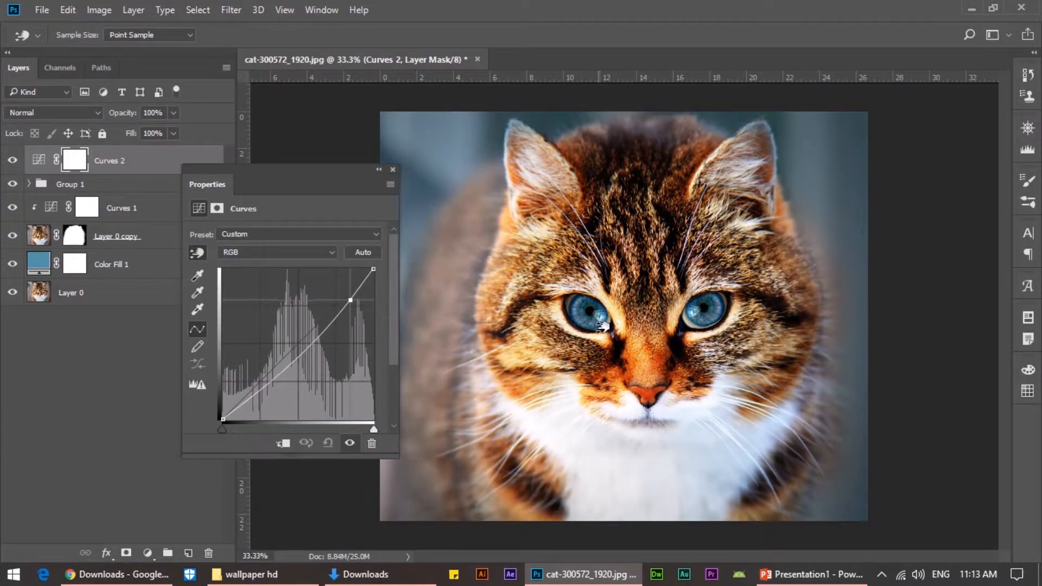
{"action": "left_click", "coordinate": [393, 169]}
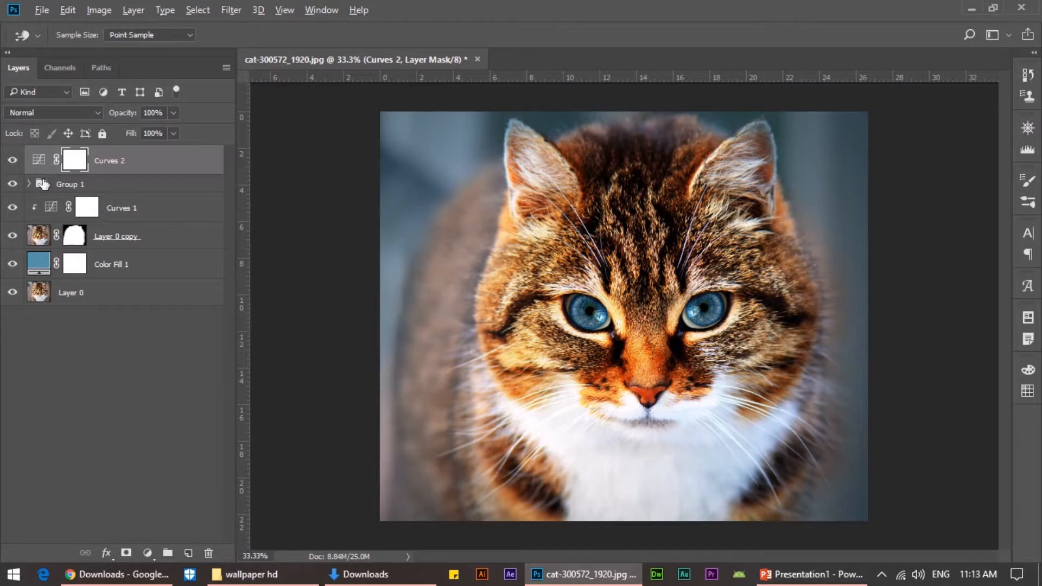
Step: Clip the Curves 2 adjustment to Group 1 so it affects only the eyes
{"action": "left_click_drag", "start_coordinate": [43, 184], "coordinate": [45, 173]}
{"action": "left_click", "coordinate": [63, 167]}
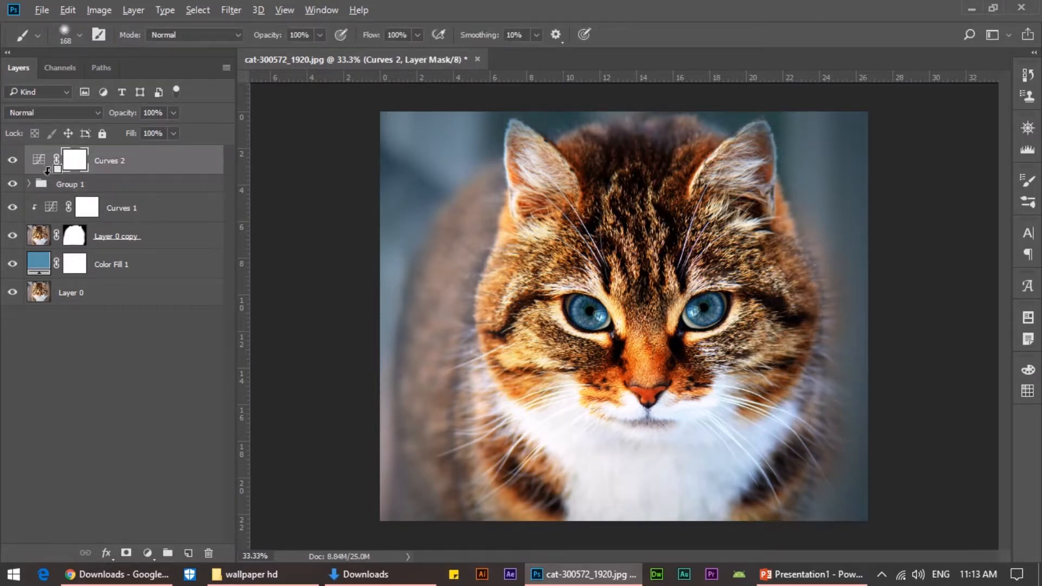
{"action": "left_click", "coordinate": [47, 172], "text": "alt"}
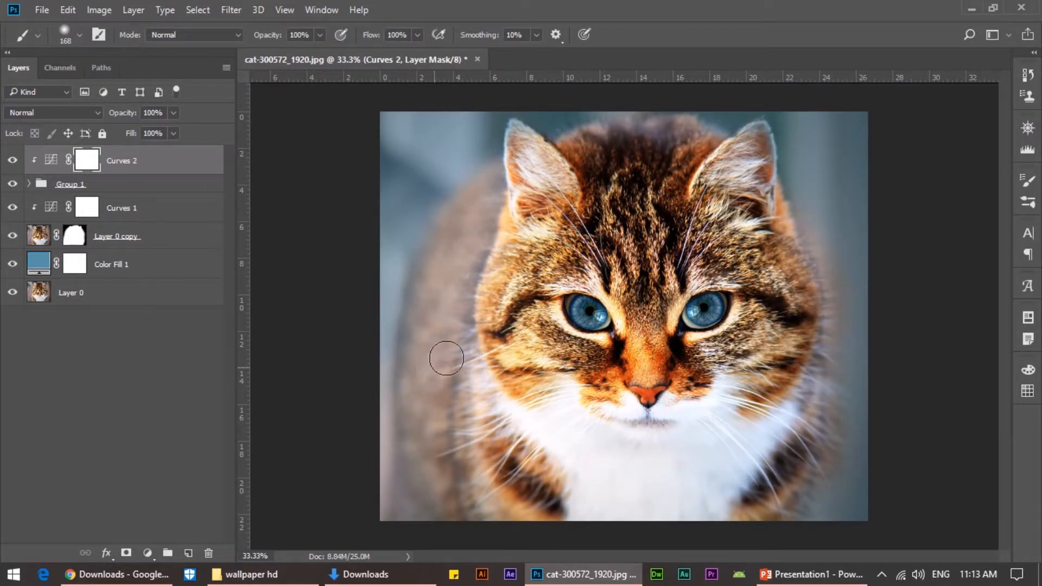
Step: Preview the edited cat photo enlarged in full screen and return to the standard view
{"action": "key", "text": "v"}
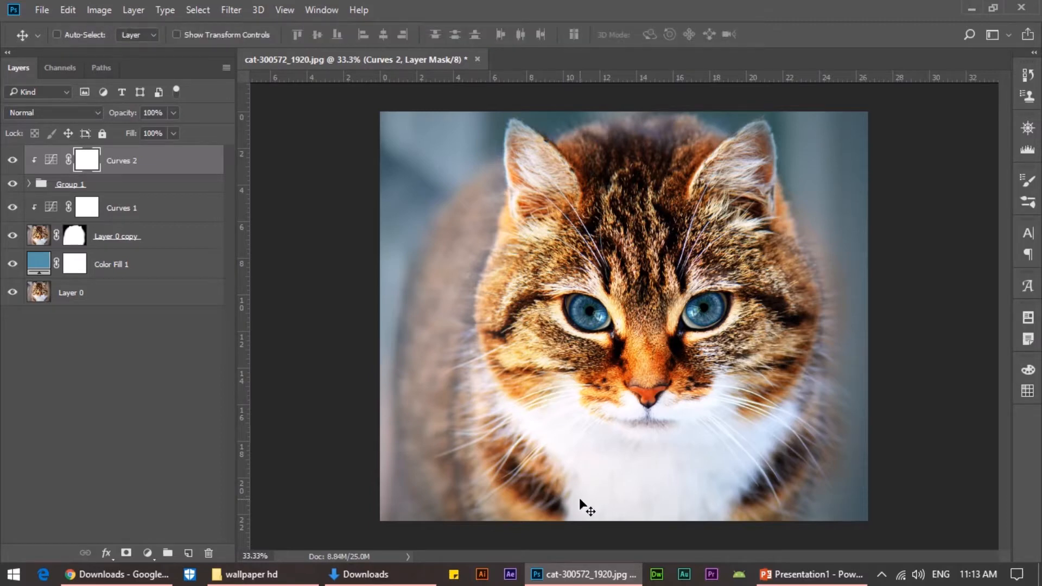
{"action": "key", "text": "f"}
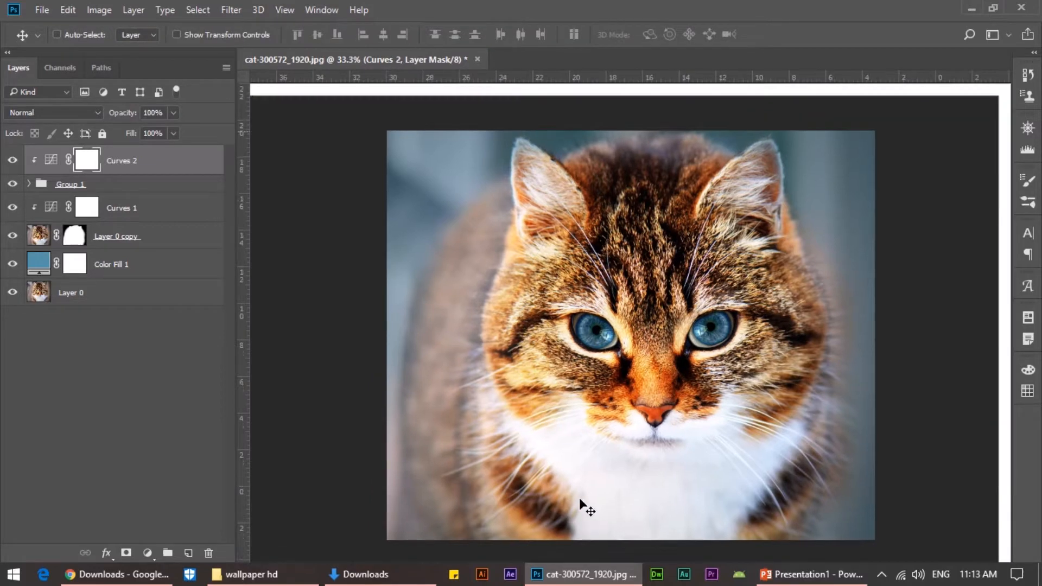
{"action": "key", "text": "f"}
{"action": "key", "text": "ctrl+plus"}
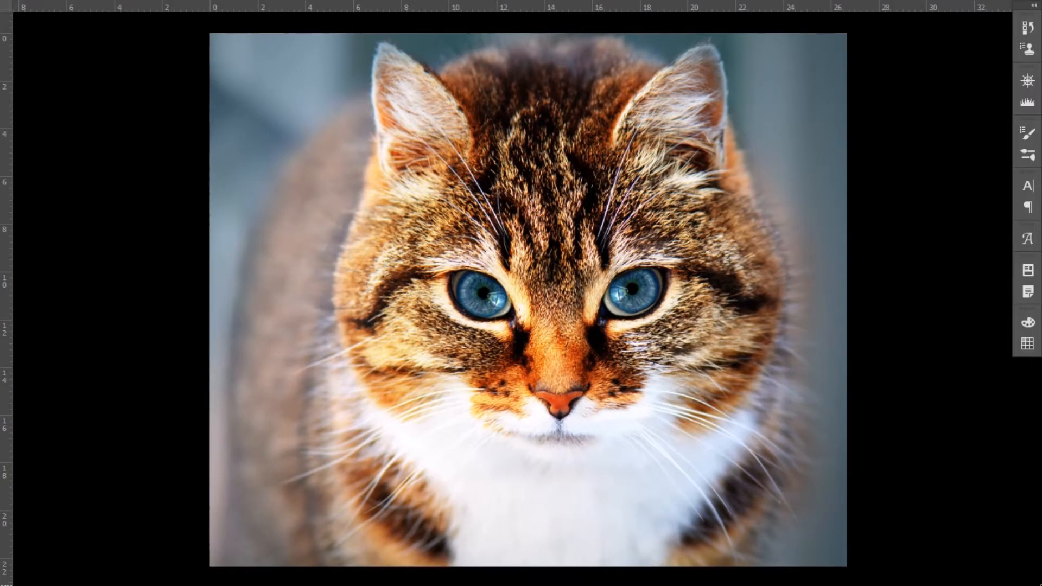
{"action": "key", "text": "f"}
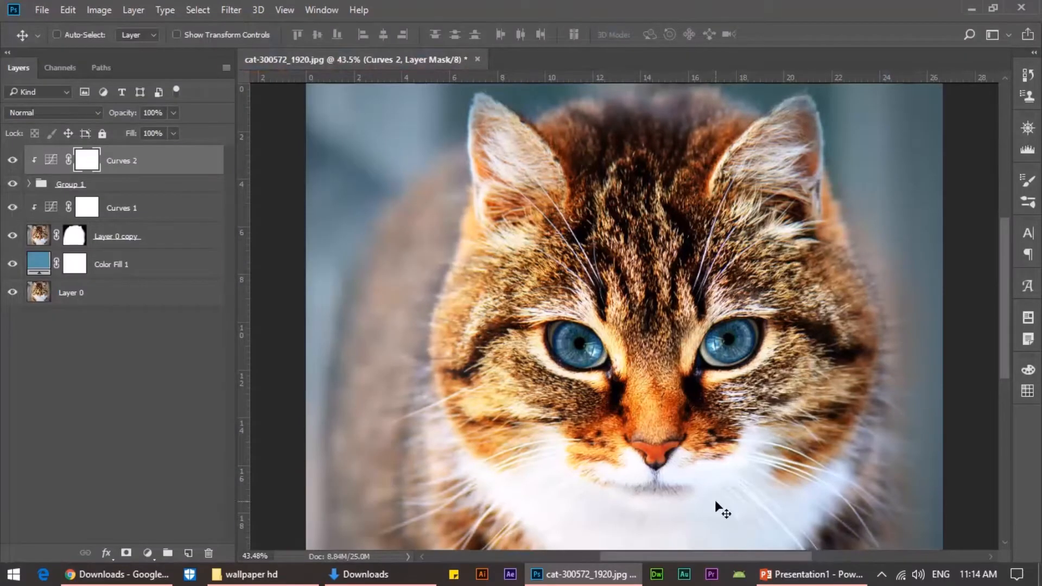
Step: Switch to File Explorer, create a text document in the wallpaper hd folder and open it in Notepad
{"action": "mouse_move", "coordinate": [244, 574]}
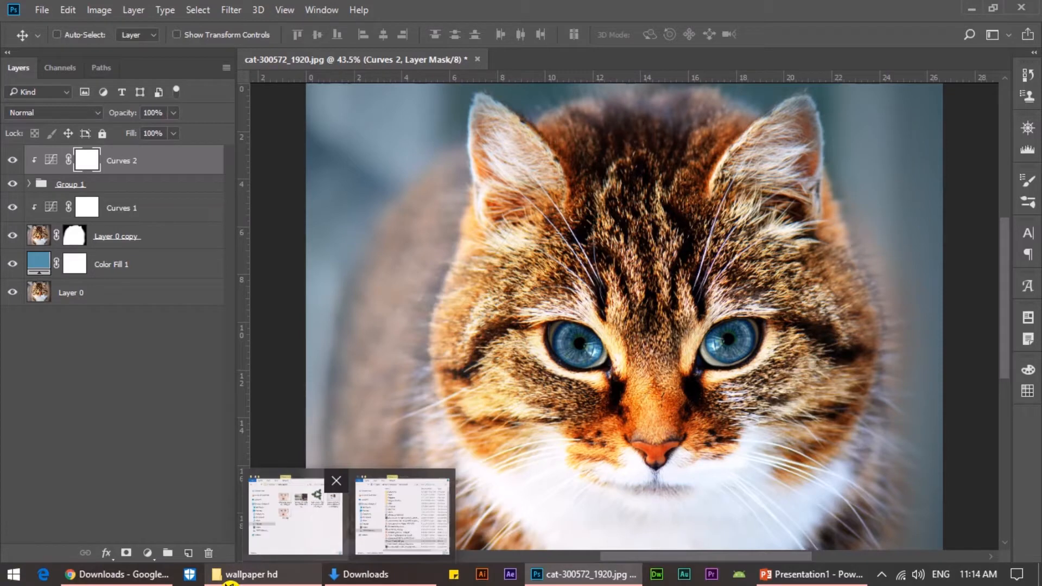
{"action": "left_click", "coordinate": [275, 543]}
{"action": "right_click", "coordinate": [353, 411]}
{"action": "mouse_move", "coordinate": [429, 380]}
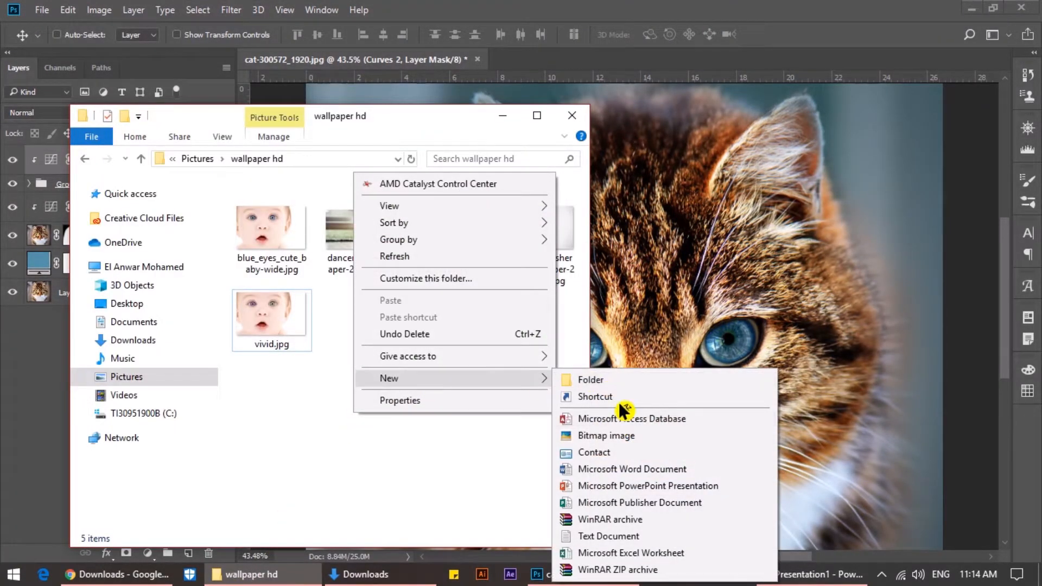
{"action": "left_click", "coordinate": [619, 535]}
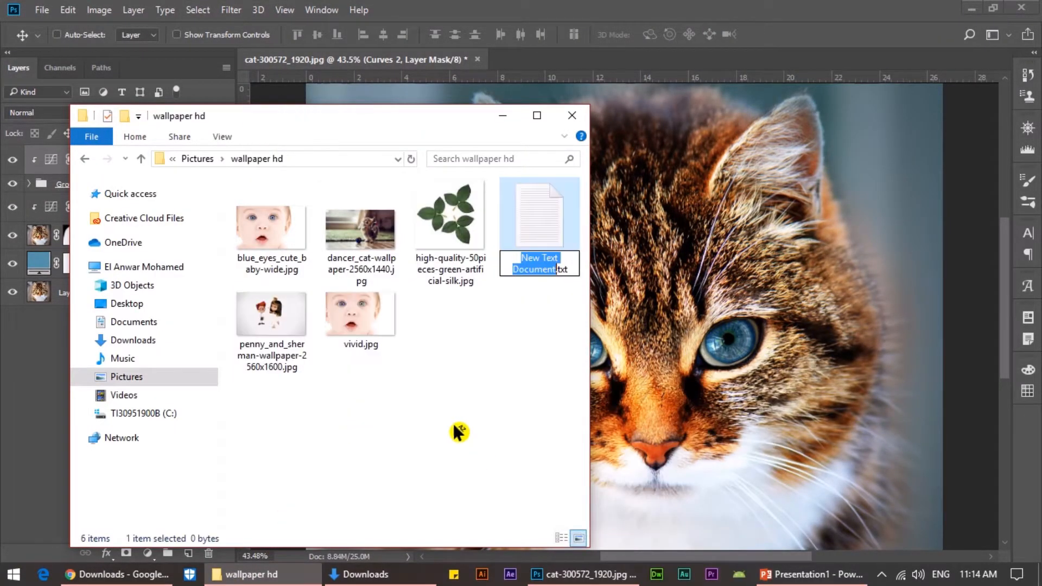
{"action": "left_click", "coordinate": [546, 216]}
{"action": "double_click", "coordinate": [547, 215]}
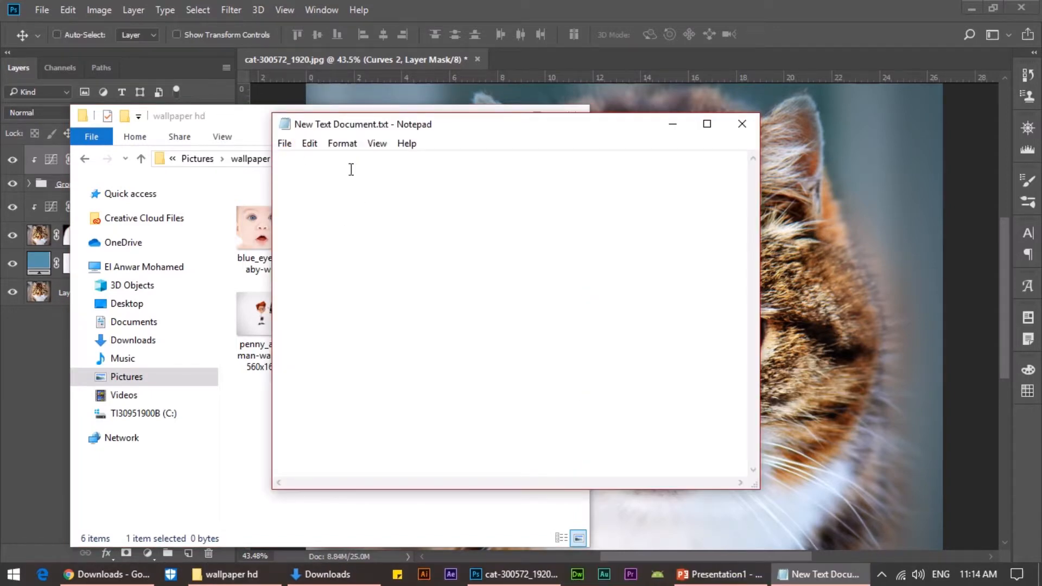
Step: Set the Notepad font size to 28 and write "thanks for watching"
{"action": "left_click", "coordinate": [380, 143]}
{"action": "mouse_move", "coordinate": [351, 146]}
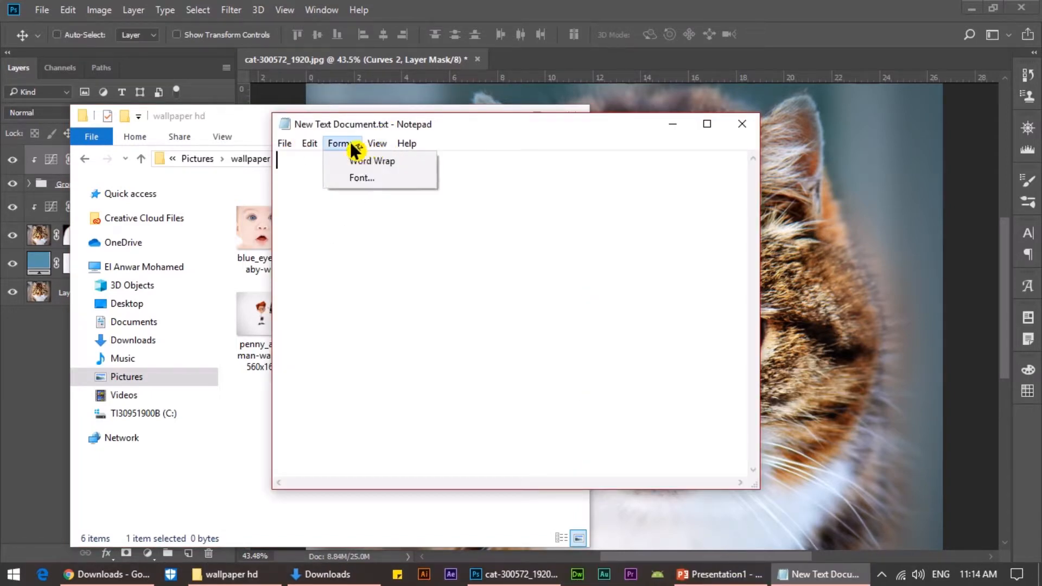
{"action": "left_click", "coordinate": [359, 177]}
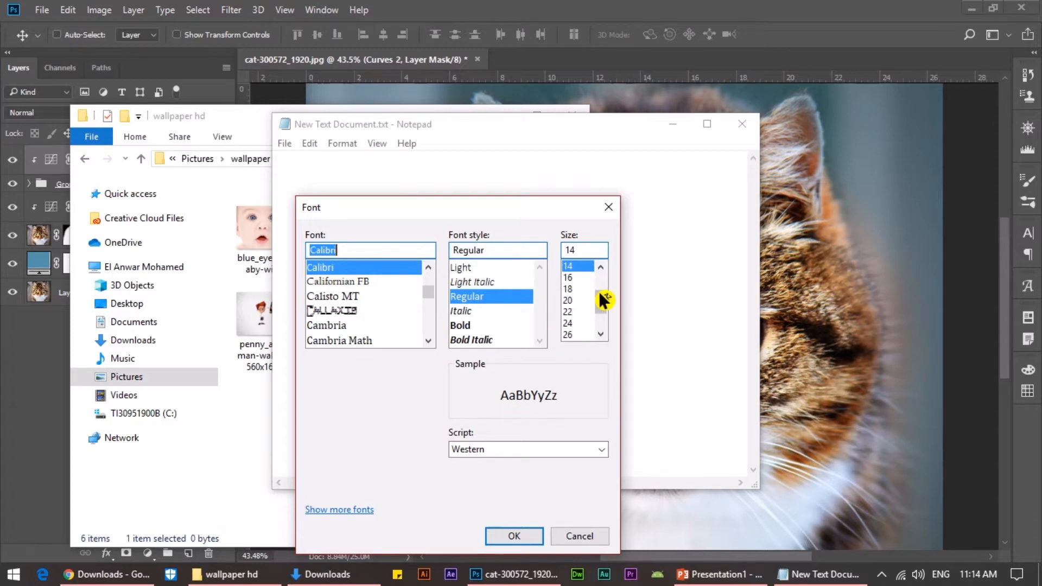
{"action": "left_click_drag", "start_coordinate": [606, 301], "coordinate": [604, 312]}
{"action": "left_click", "coordinate": [570, 313]}
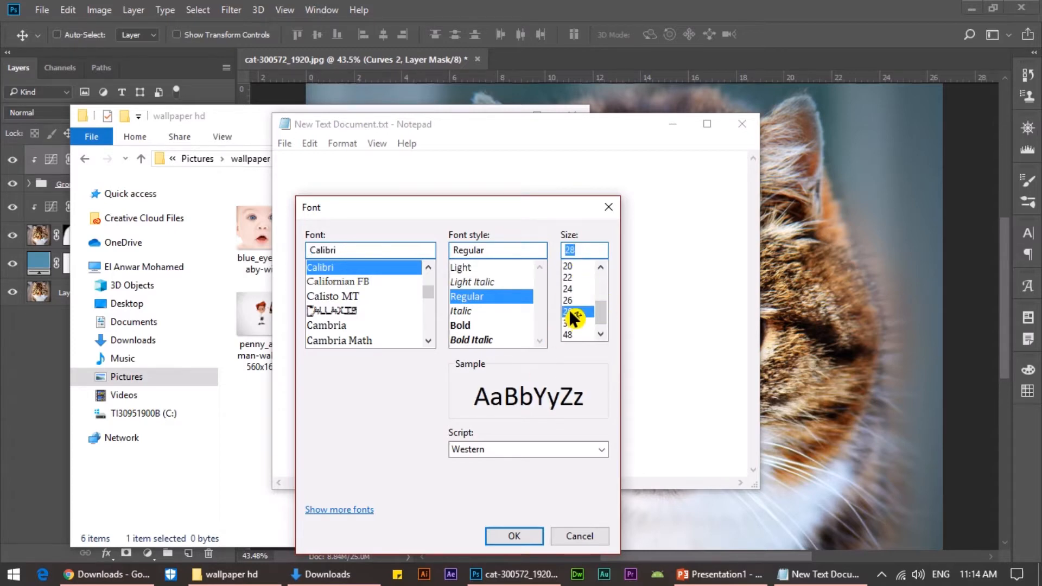
{"action": "left_click", "coordinate": [514, 536]}
{"action": "type", "text": "thanks for watching"}
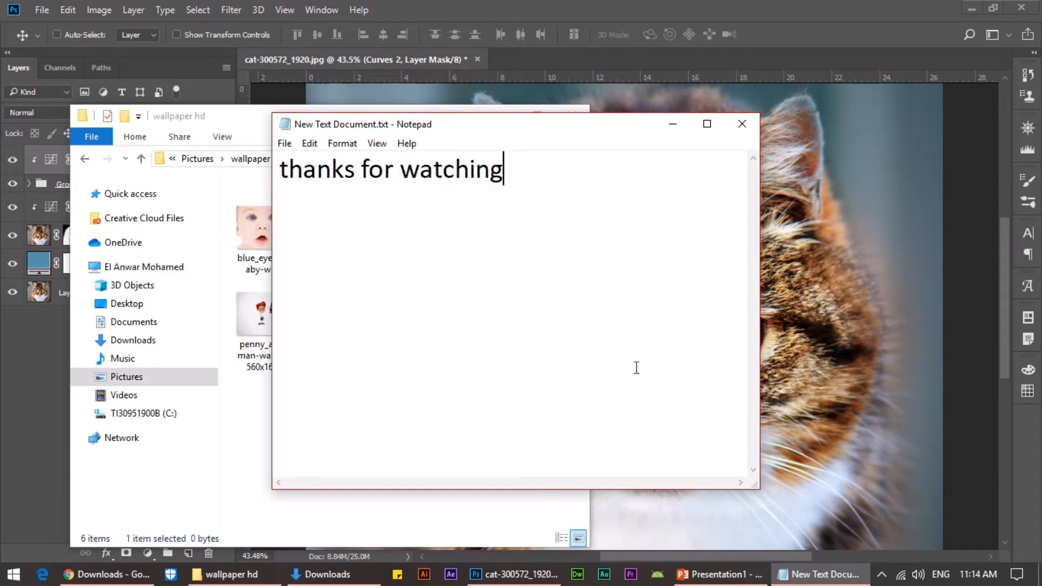
Step: Minimize the Notepad and folder windows and view the finished cat photo in full screen in Photoshop
{"action": "left_click", "coordinate": [672, 124]}
{"action": "left_click", "coordinate": [503, 115]}
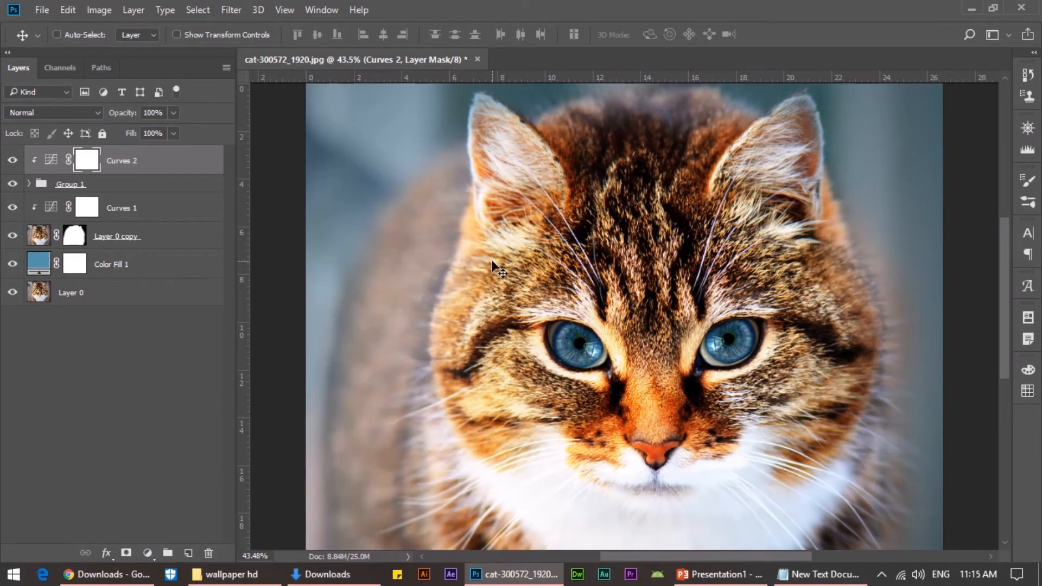
{"action": "key", "text": "f"}
{"action": "key", "text": "f"}
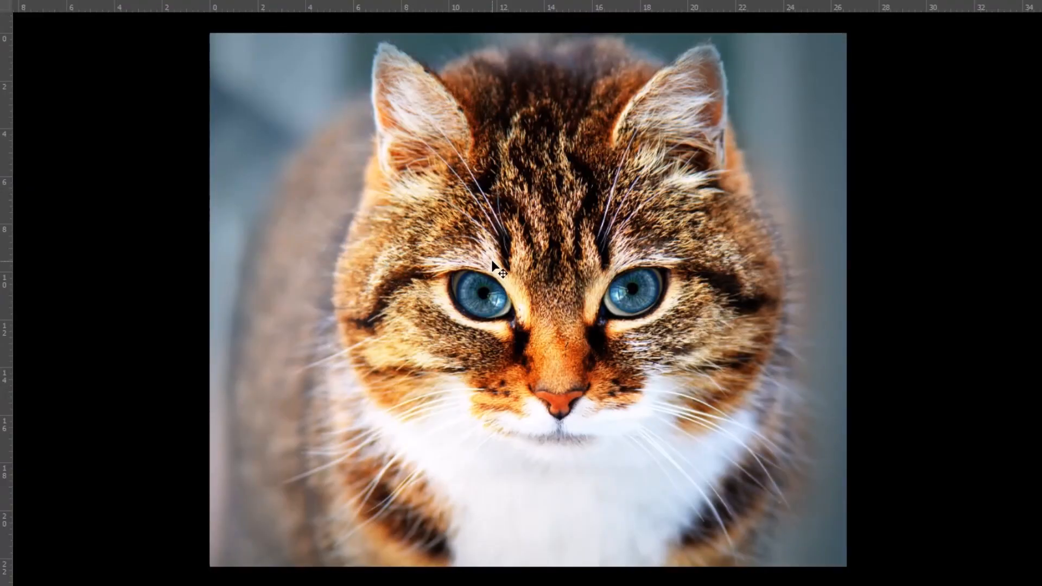
{"action": "mouse_move", "coordinate": [1040, 584]}
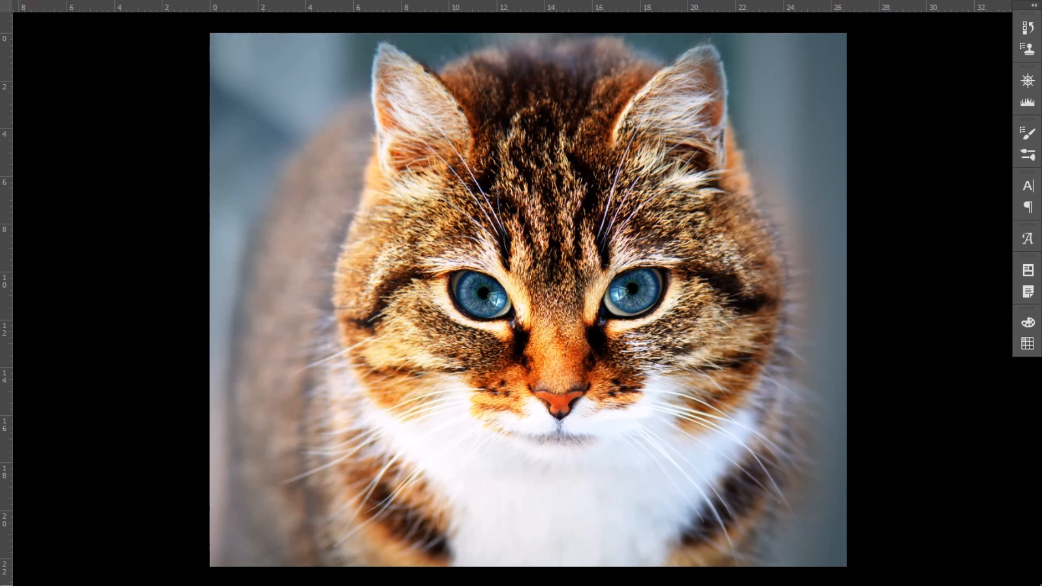
{"action": "mouse_move", "coordinate": [447, 6]}
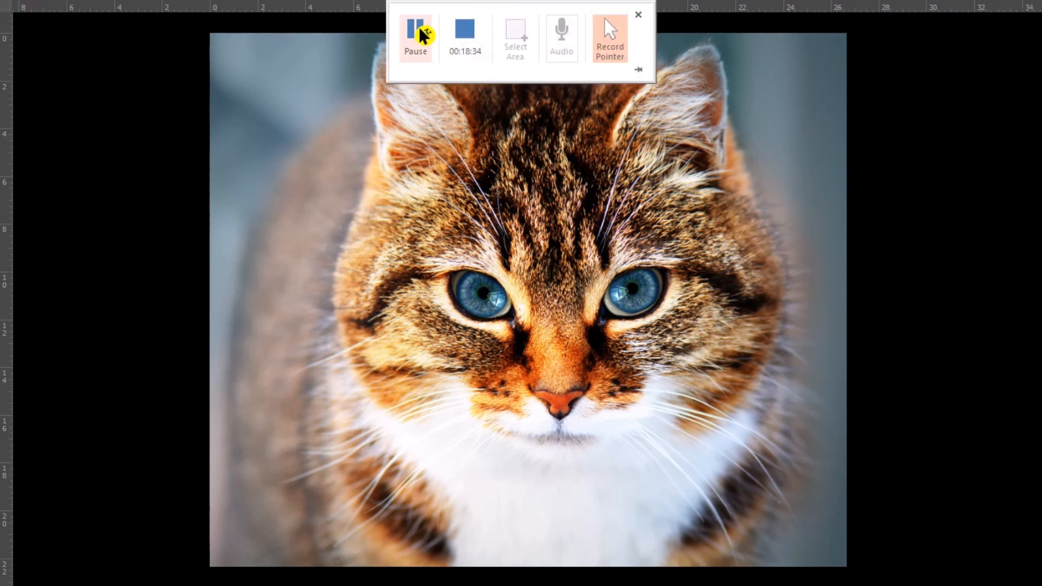